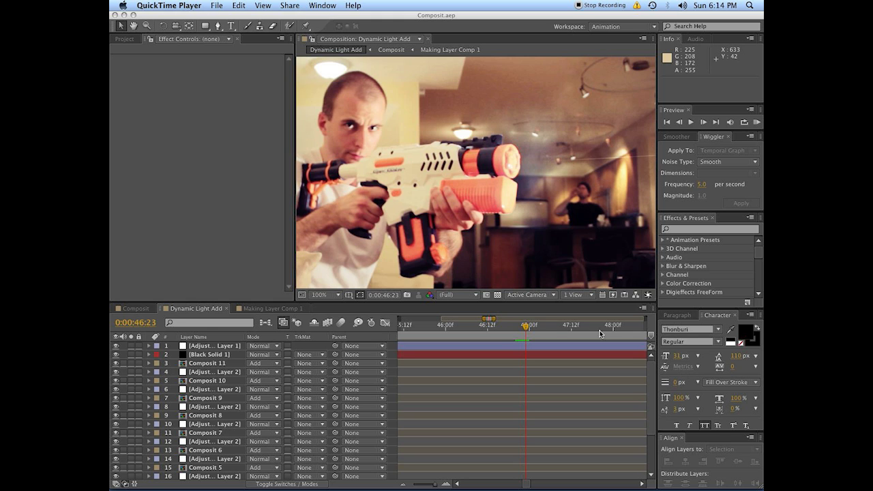
- Go back one frame to 0:00:46:22 in the Dynamic Light Add composition and examine the muzzle flash at the gun's barrel
click(537, 330)
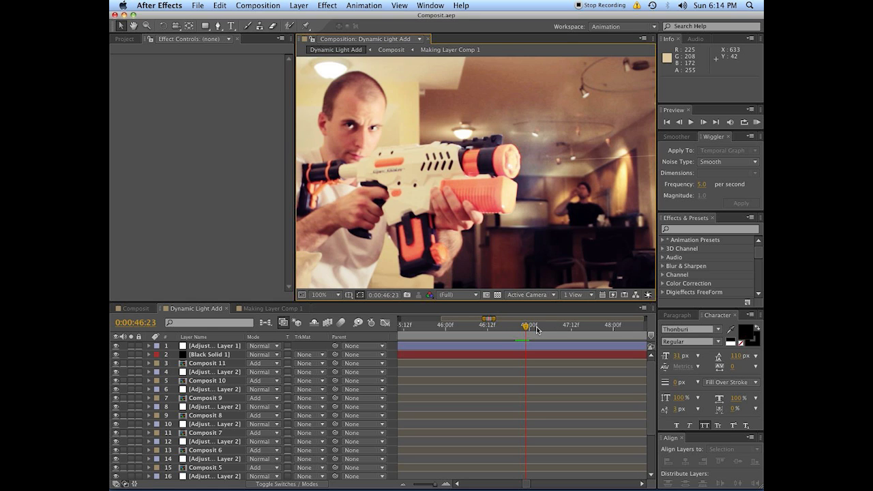
key(Page_Up)
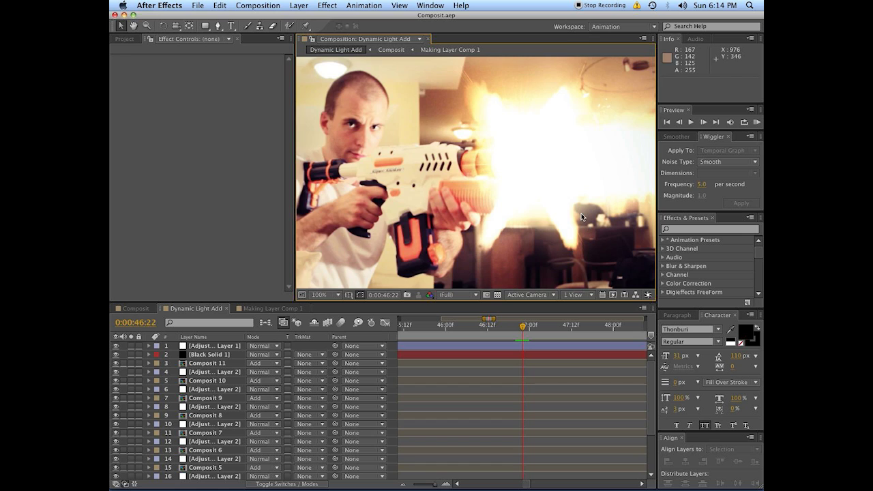
key(h)
drag(568, 199, 562, 216)
drag(518, 234, 539, 222)
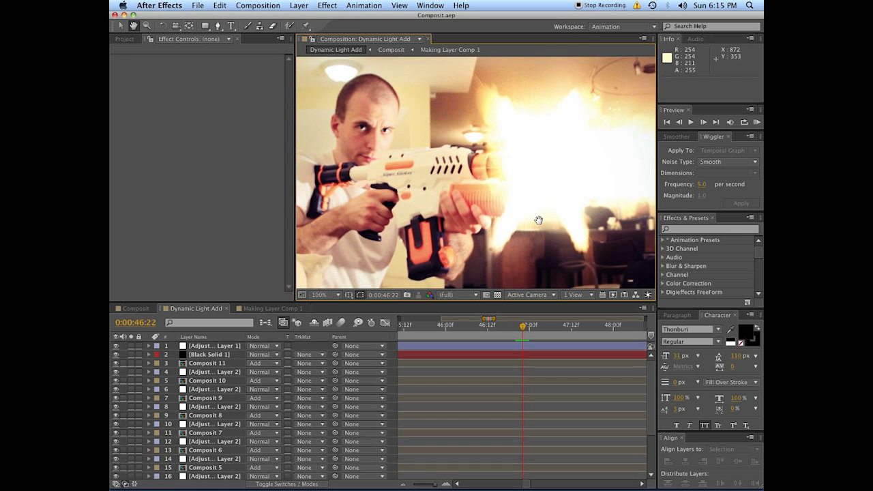
key(v)
drag(520, 182, 484, 187)
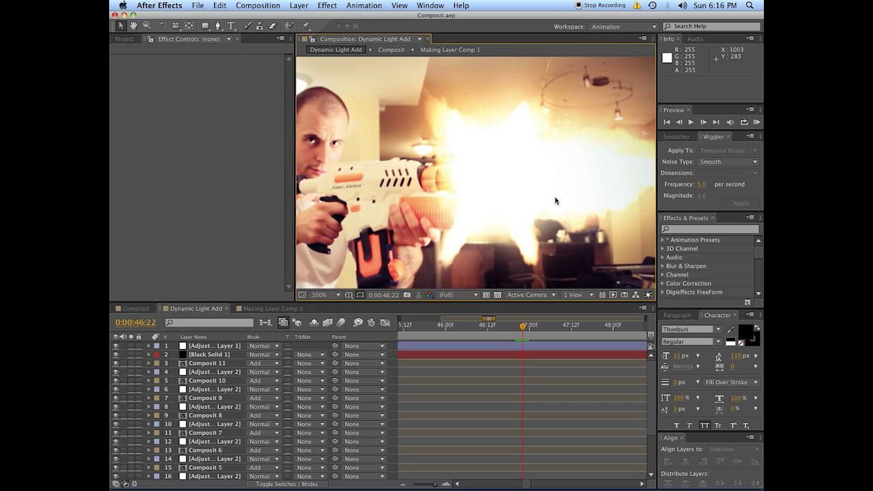
click(128, 39)
click(180, 40)
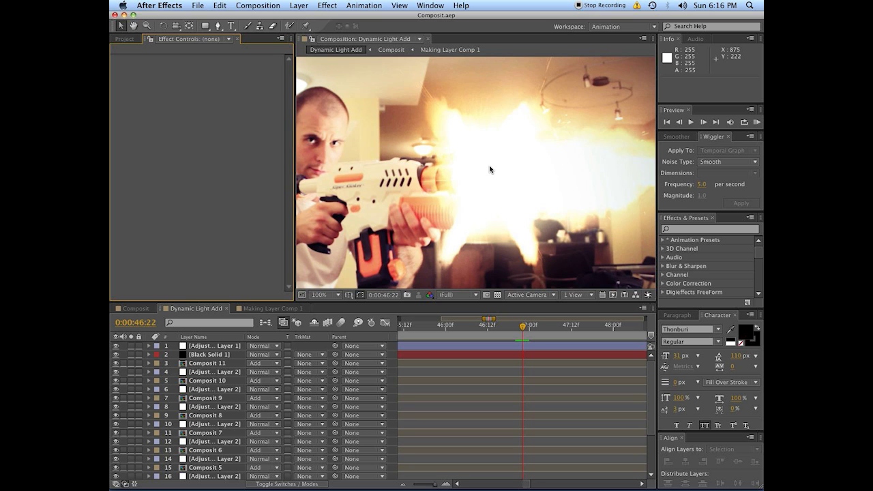
key(h)
drag(452, 187, 399, 182)
key(v)
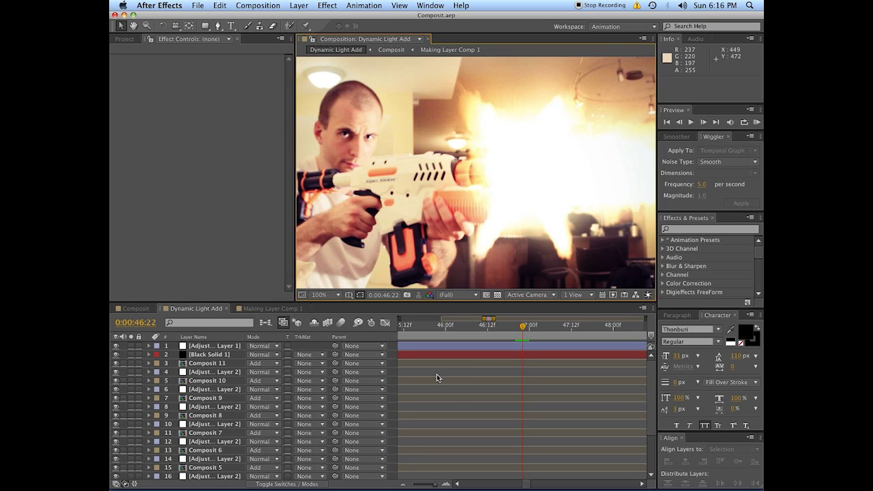
- Create a new, empty project
click(198, 5)
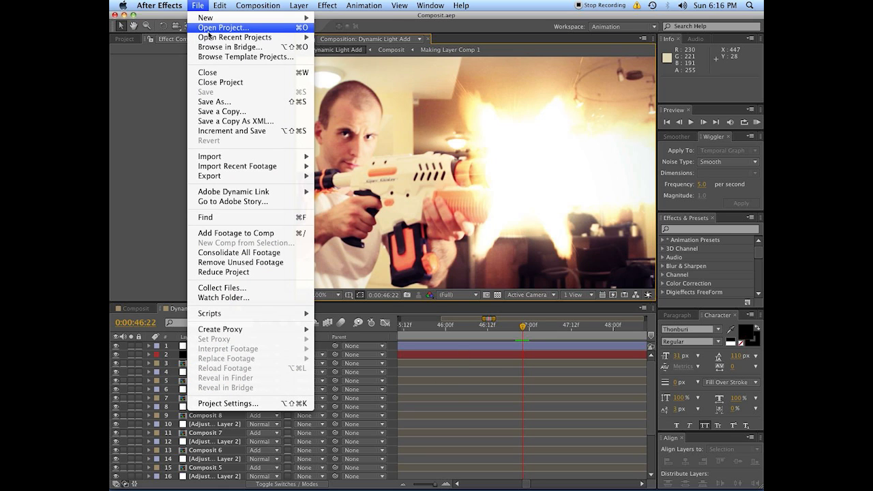
mouse_move(213, 19)
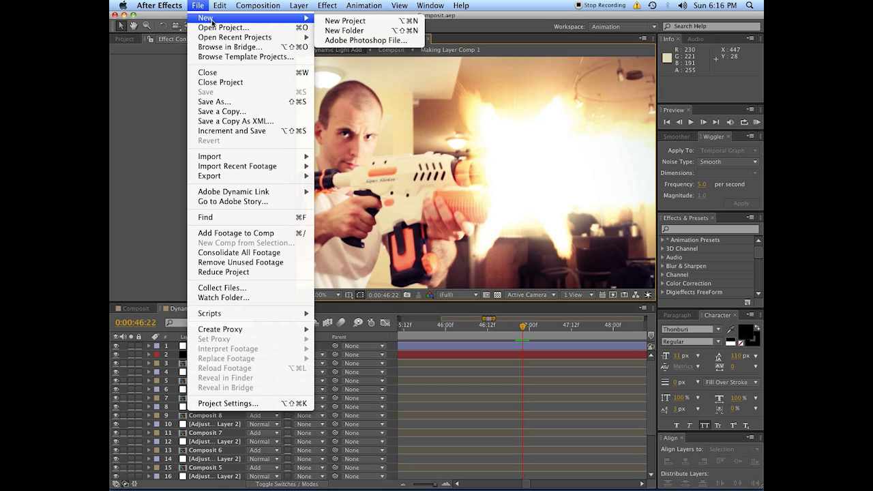
click(363, 27)
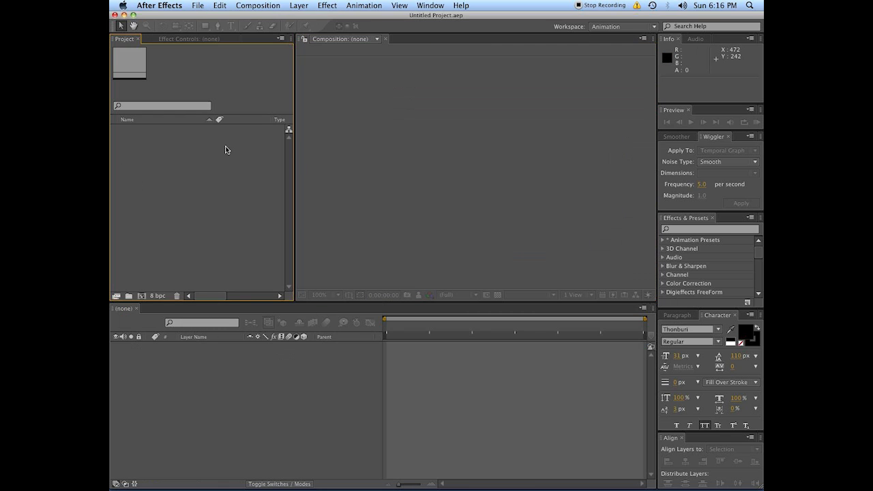
- Import MVI_2238.MOV as footage after previewing it, and create a composition from the clip
right_click(162, 173)
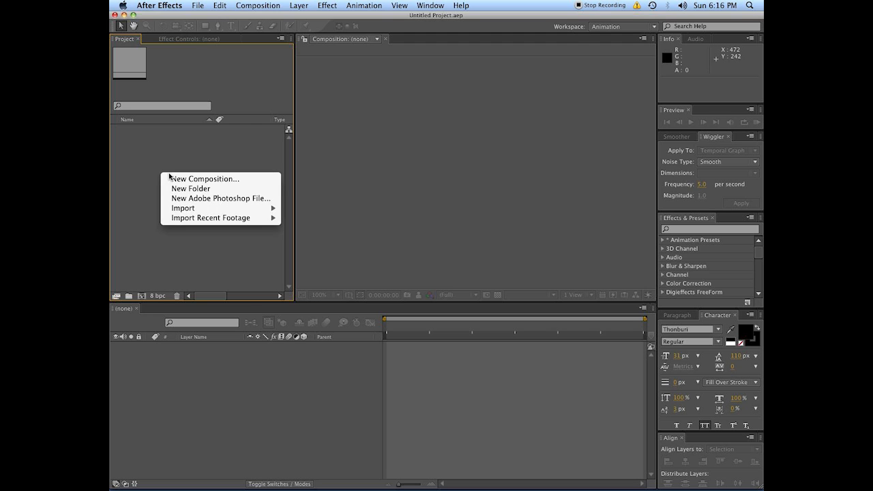
mouse_move(193, 209)
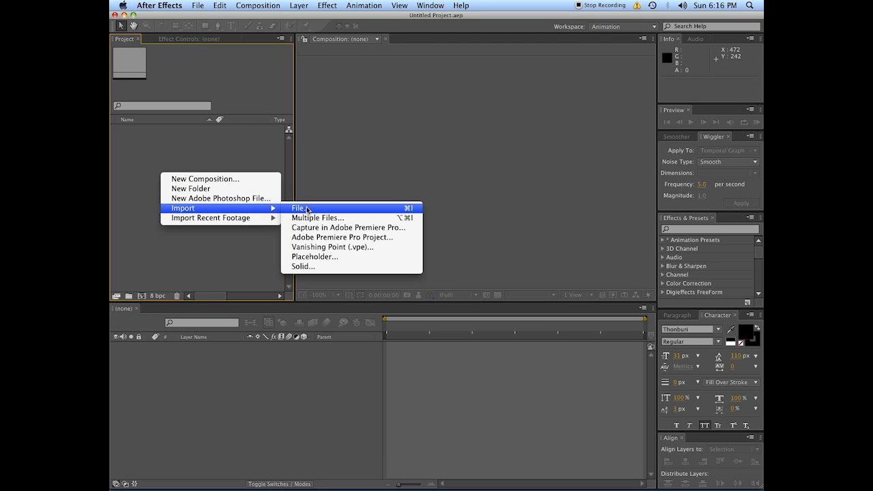
click(315, 208)
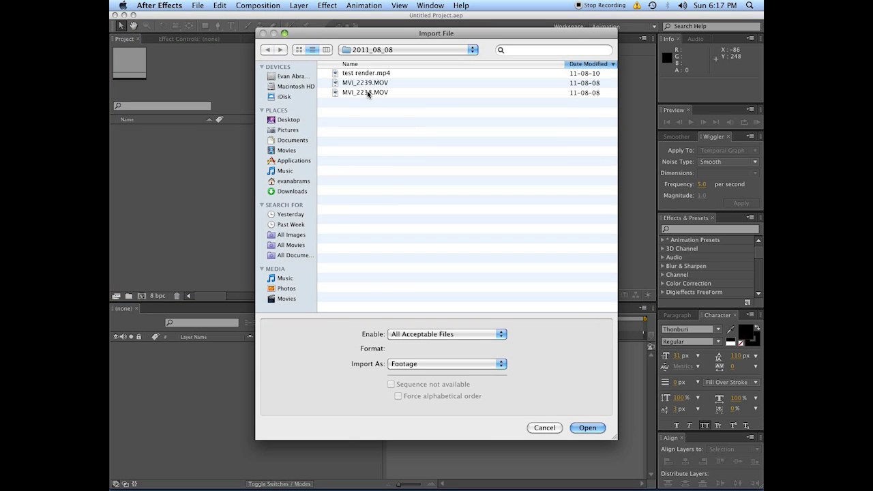
click(366, 92)
key(space)
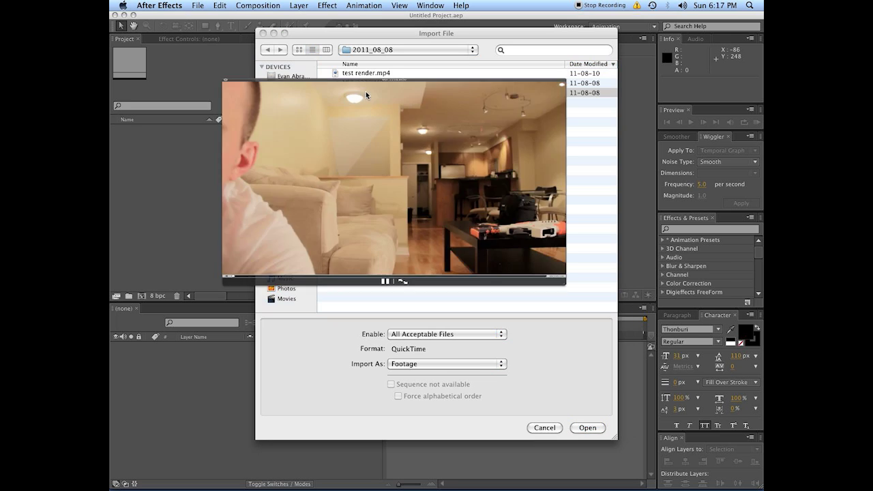
key(space)
key(Return)
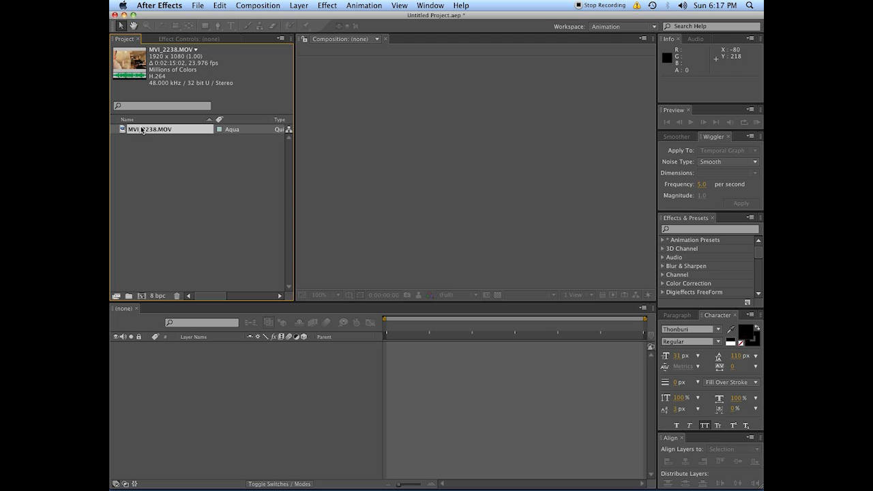
drag(127, 130, 170, 363)
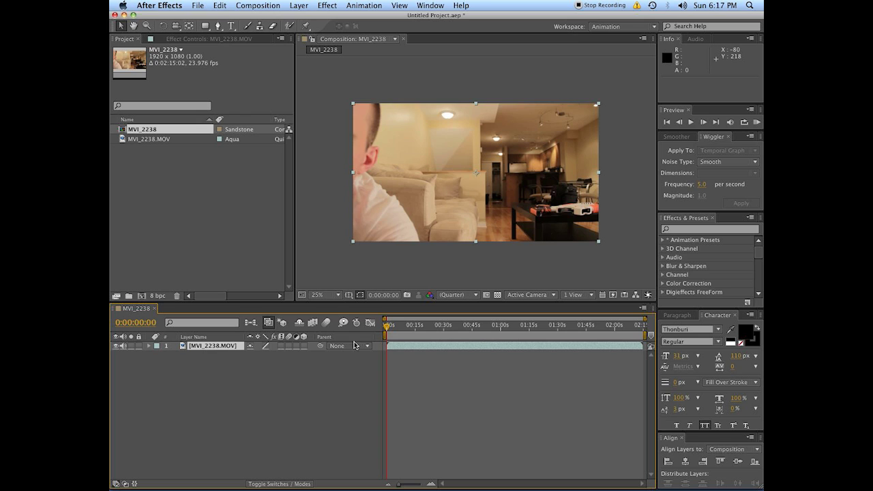
- Scrub and play through the MVI_2238 footage, and park the playhead at 0:01:00:13 where the gun is aimed
click(469, 326)
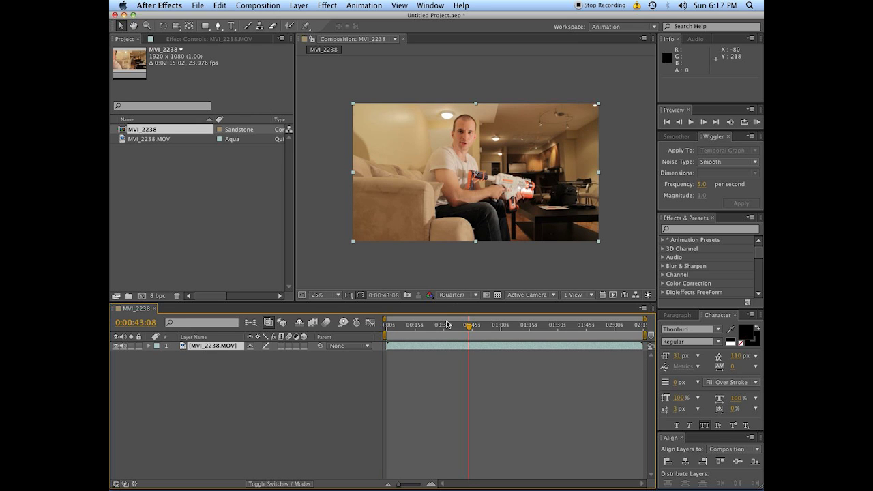
click(448, 325)
click(521, 327)
mouse_move(522, 327)
mouse_down()
mouse_move(504, 326)
mouse_move(614, 315)
mouse_move(442, 325)
mouse_move(517, 315)
mouse_up()
key(space)
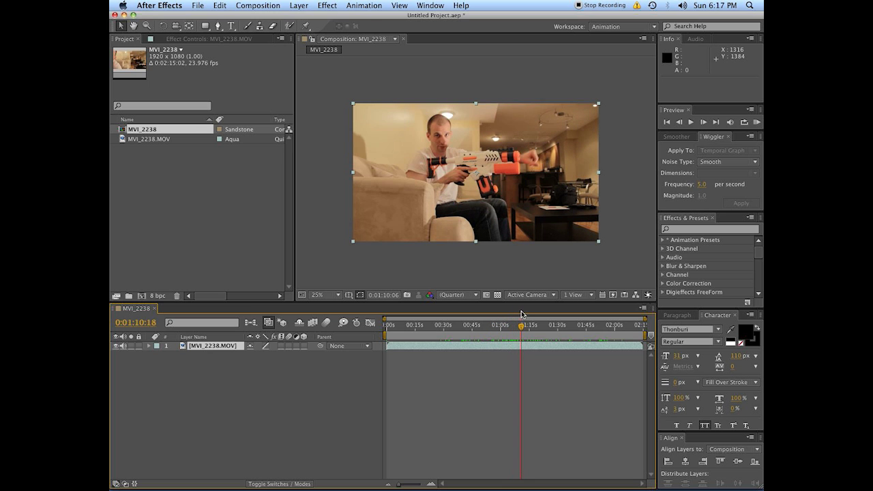
click(501, 324)
- Examine the gun's barrel and the room in front of it up close in the current frame
scroll(584, 205, up, 4)
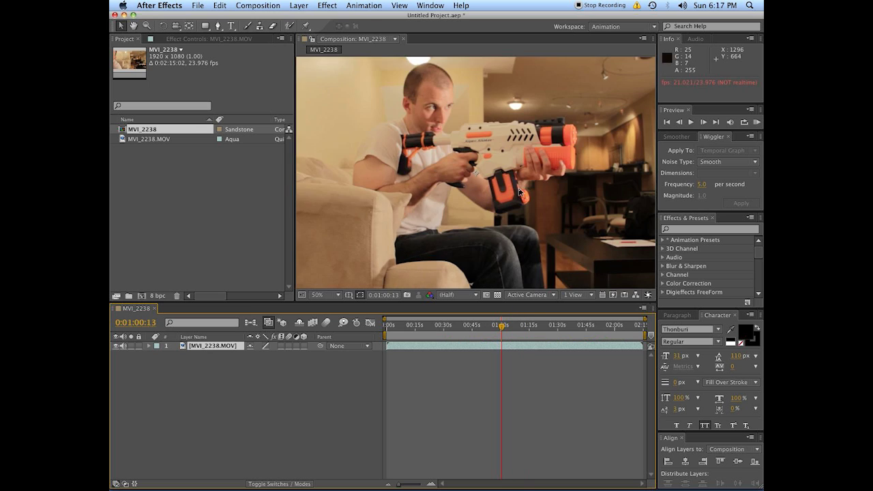
scroll(584, 205, down, 1)
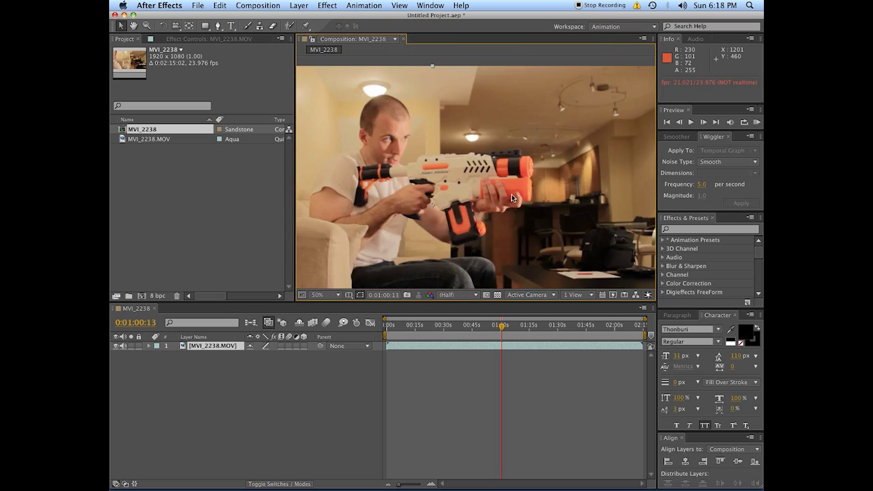
scroll(510, 195, up, 1)
drag(507, 195, 432, 203)
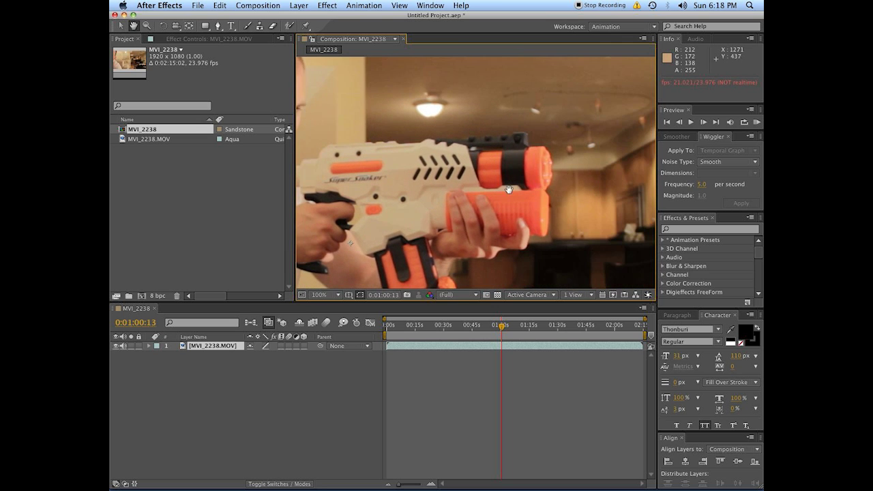
drag(362, 197, 504, 189)
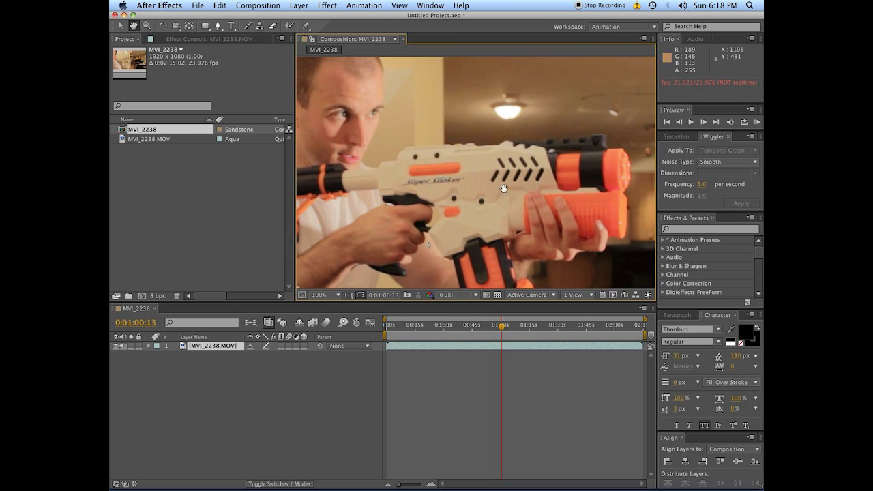
key(v)
key(h)
drag(611, 174, 529, 172)
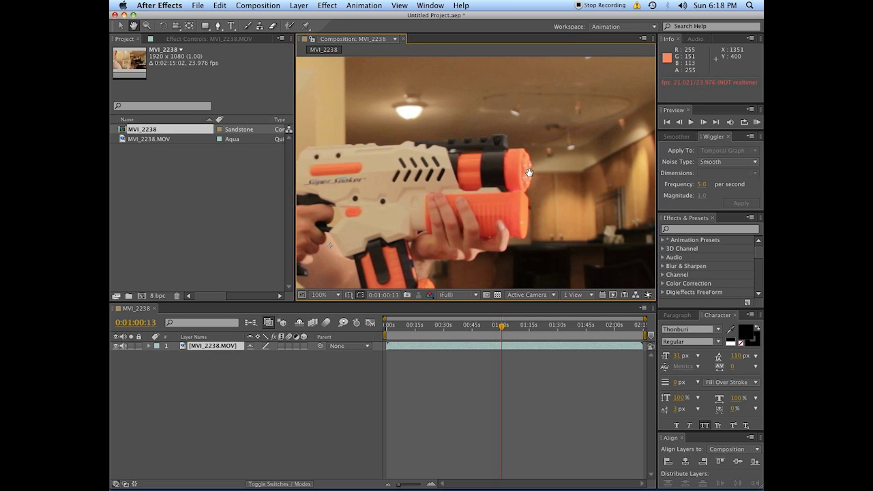
key(v)
key(h)
drag(510, 180, 417, 165)
key(v)
scroll(417, 165, down, 2)
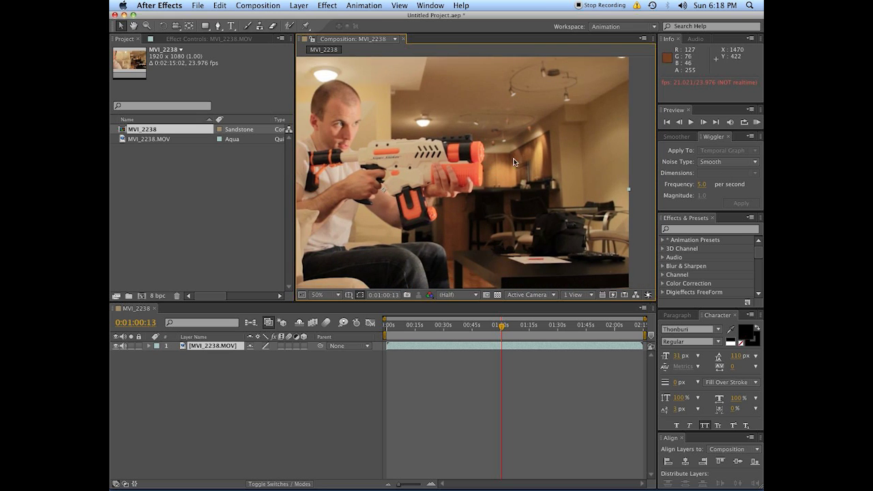
- Import the stock clips Muzzle_Flash_17.mov, Muzzle_Flash_18.mov and Muzzle_Flash_Straight_10.mov into the project
click(400, 419)
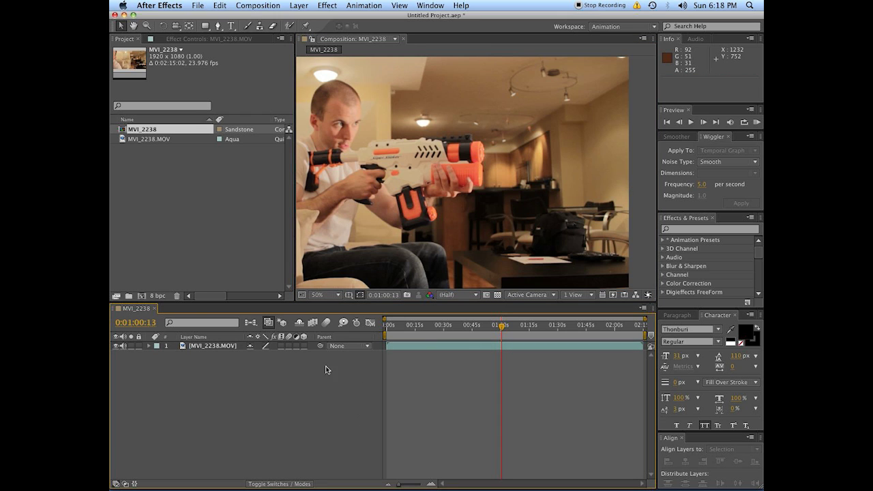
right_click(179, 208)
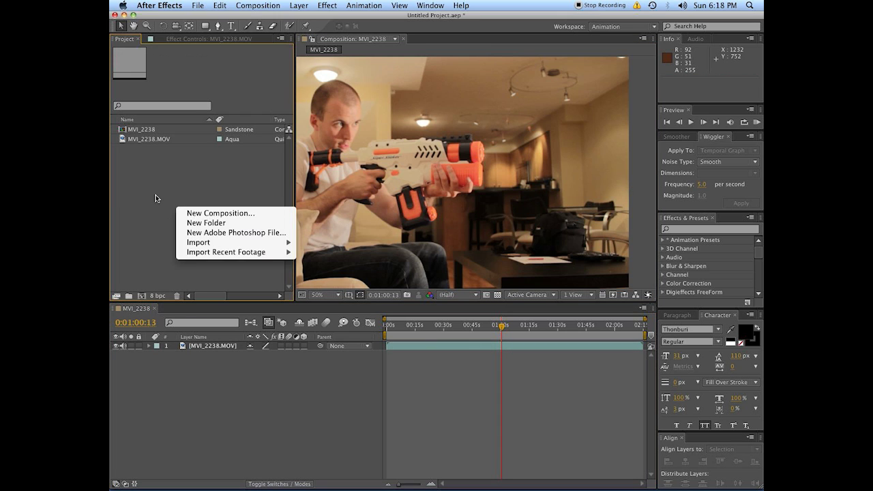
click(174, 198)
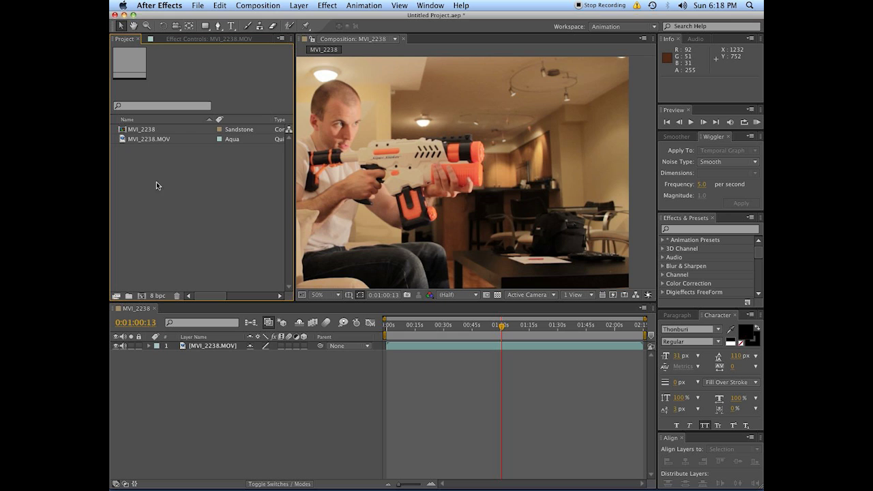
right_click(156, 183)
mouse_move(184, 217)
click(329, 219)
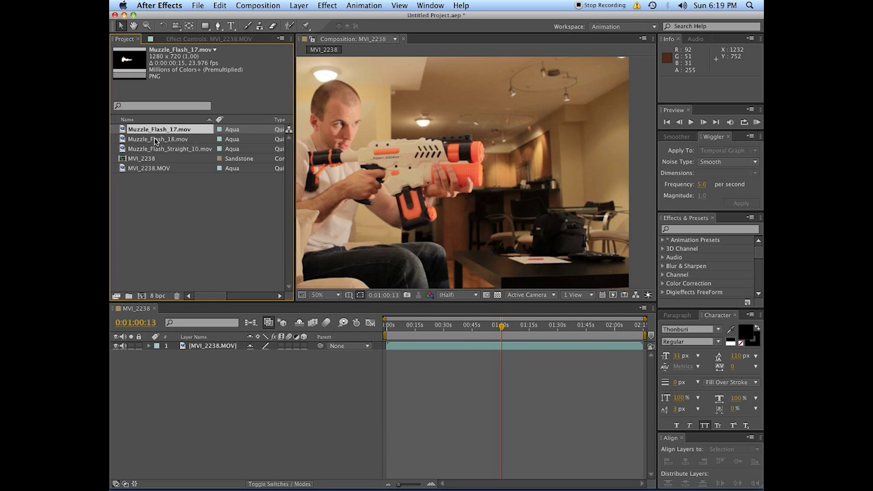
- Preview the Muzzle_Flash_17, Muzzle_Flash_18 and Muzzle_Flash_Straight_10 clips in the footage viewer, and close it
click(156, 139)
double_click(154, 129)
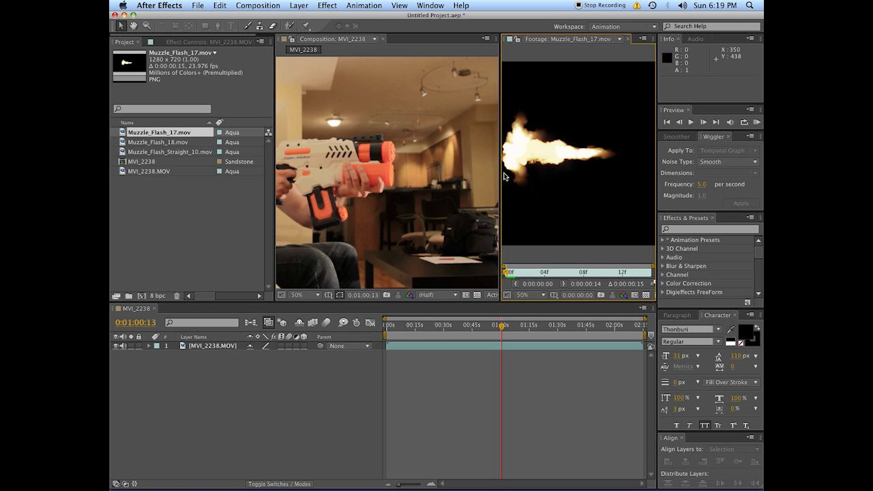
click(128, 144)
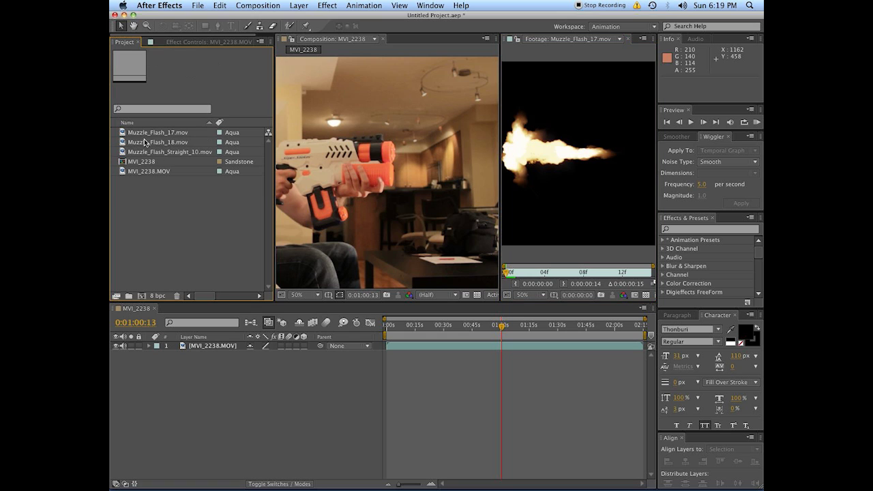
double_click(145, 142)
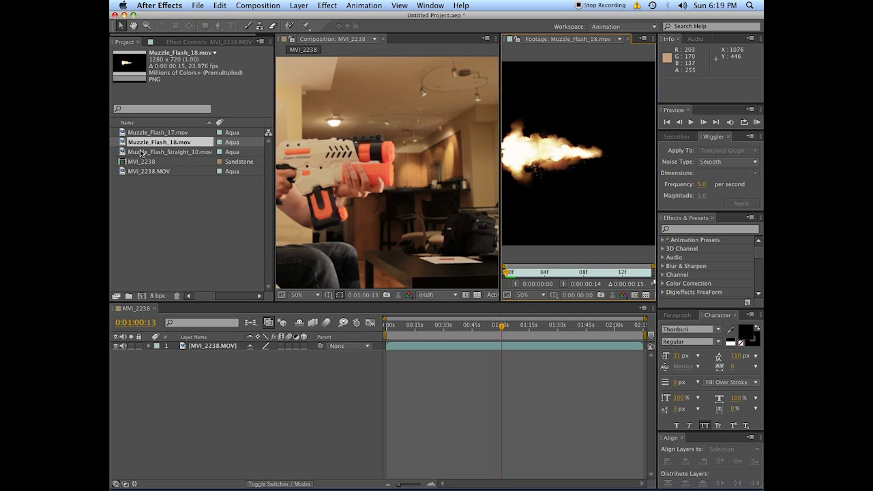
double_click(142, 152)
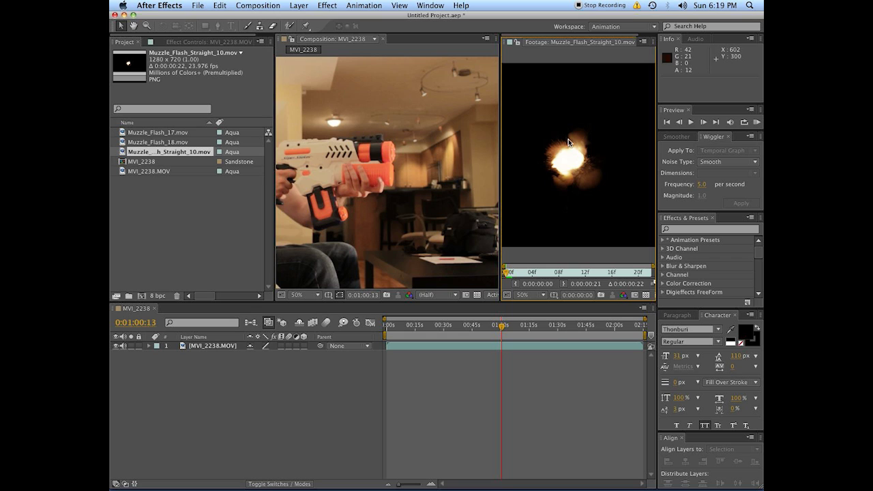
click(196, 225)
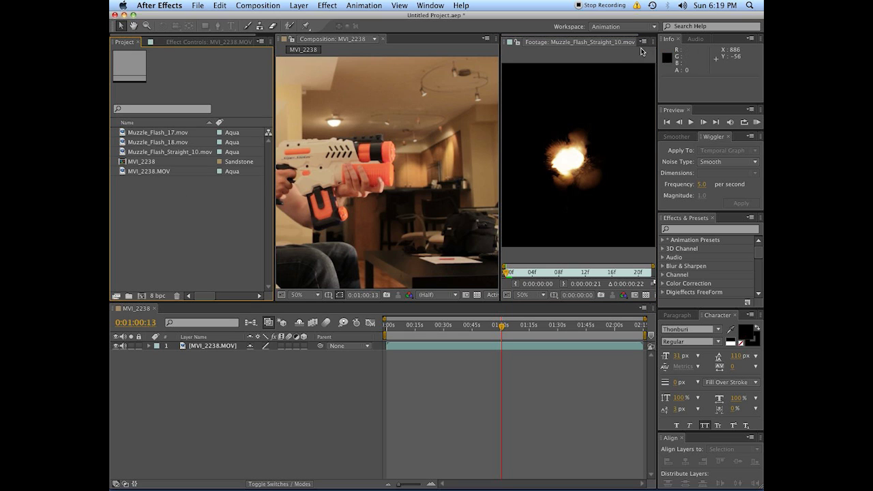
click(576, 129)
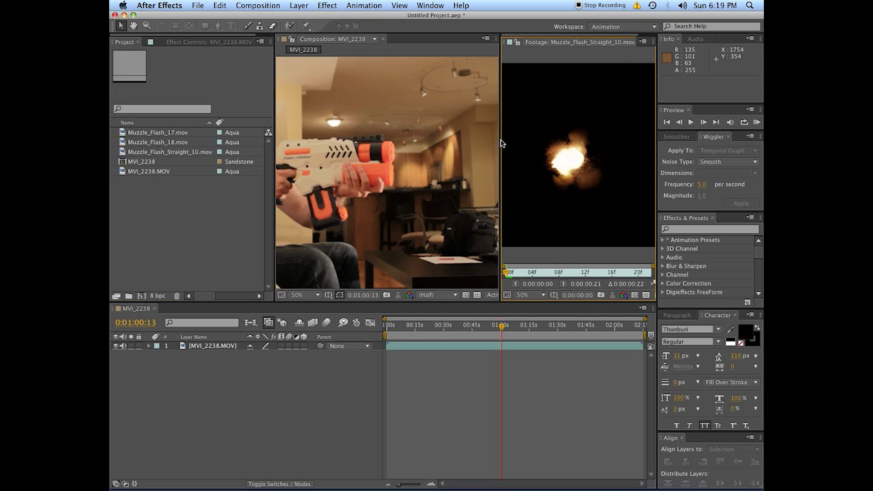
drag(501, 140, 354, 145)
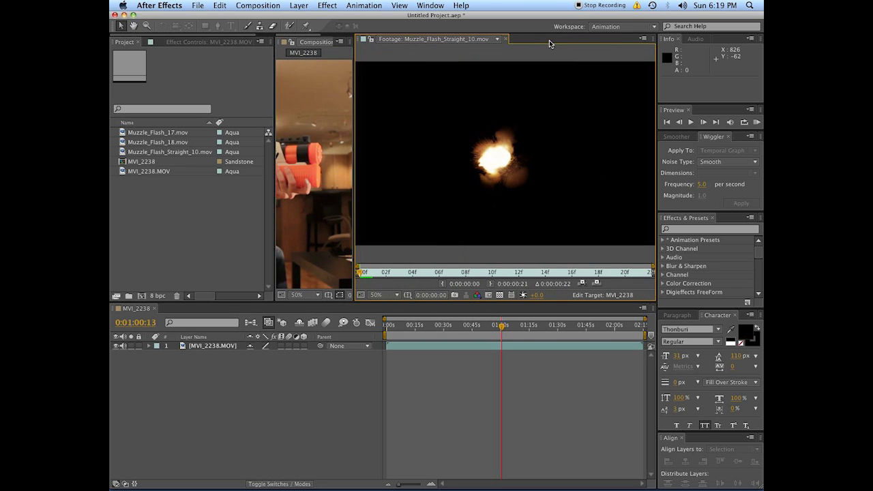
click(508, 39)
drag(156, 152, 153, 156)
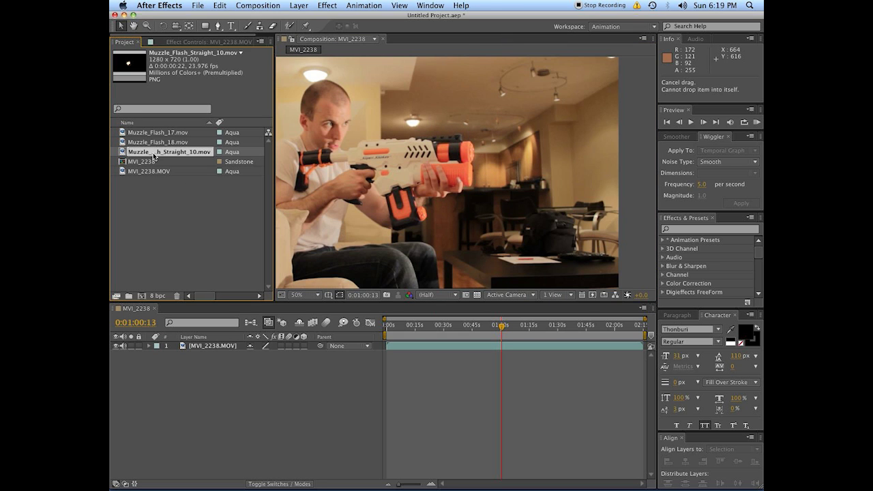
- Add a null object to the MVI_2238 composition and make it a 3D layer
right_click(221, 383)
mouse_move(273, 387)
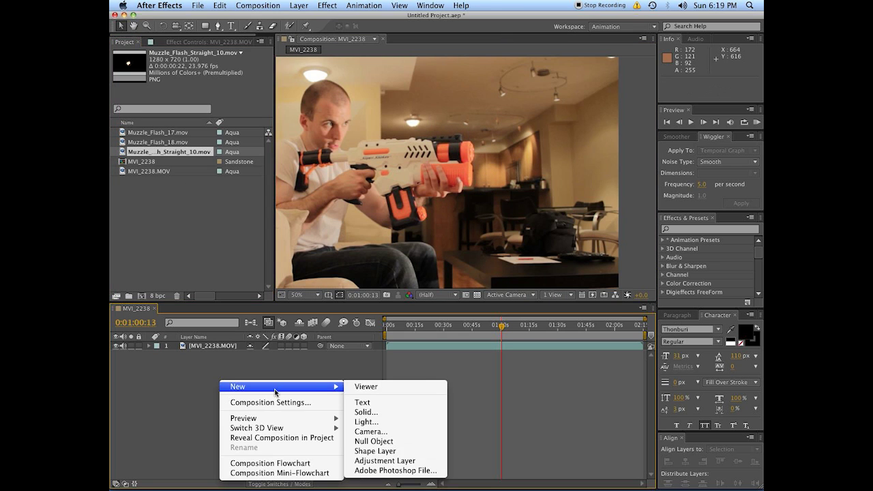
click(398, 442)
drag(392, 212, 483, 199)
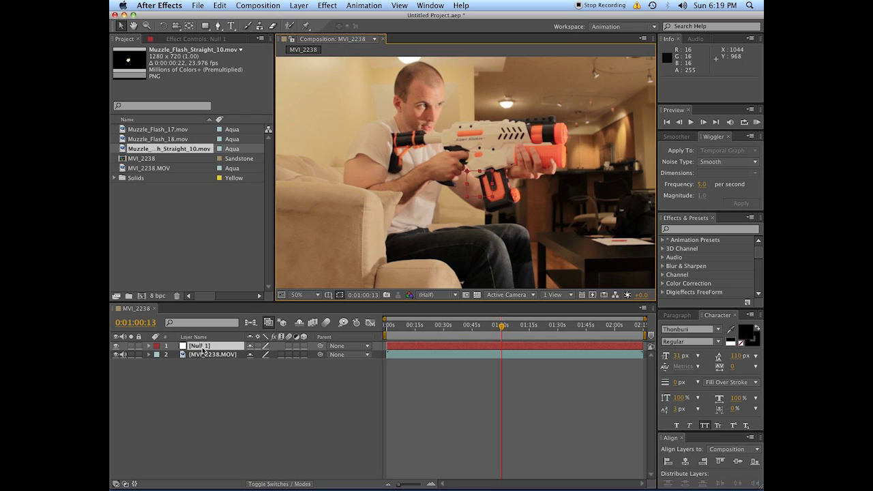
click(305, 346)
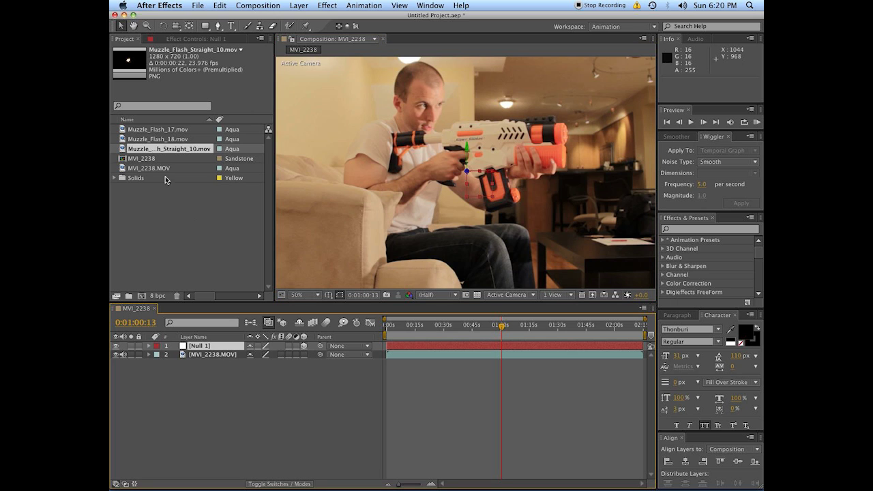
- Add the three muzzle flash clips above the null as 3D layers, and start them and the null at 0:01:00:13
shift+click(155, 131)
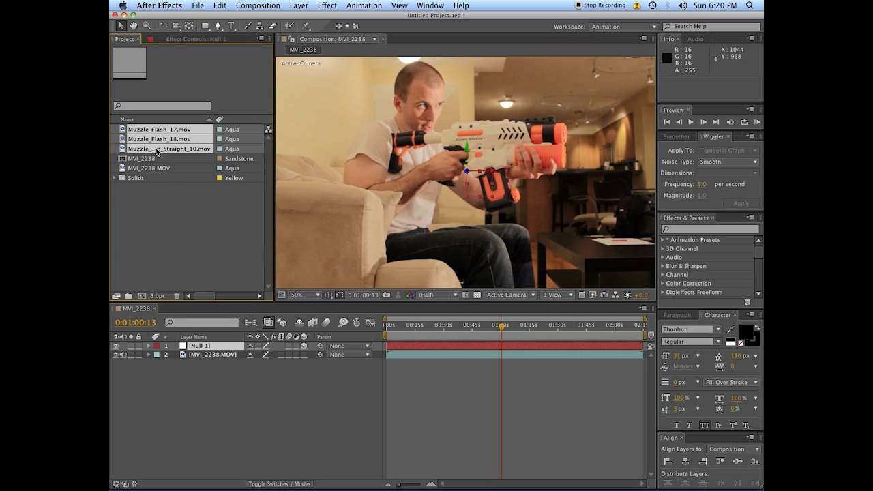
drag(157, 151, 305, 374)
shift+click(193, 373)
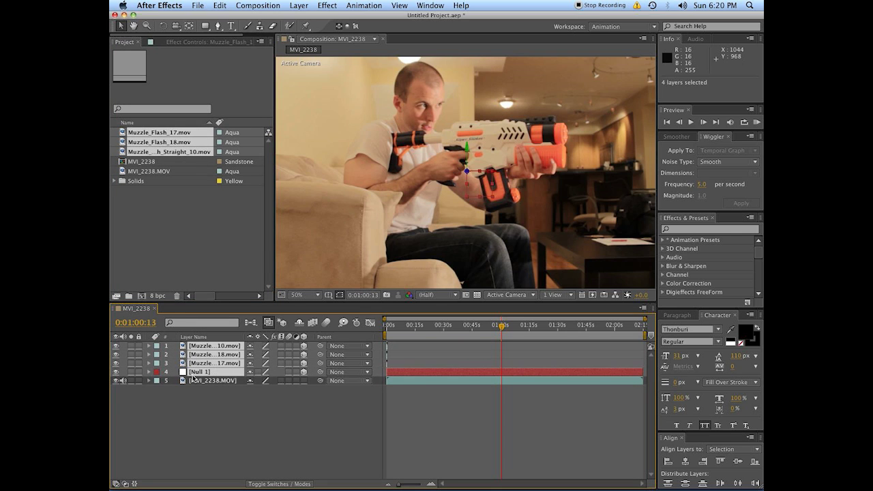
key(bracketleft)
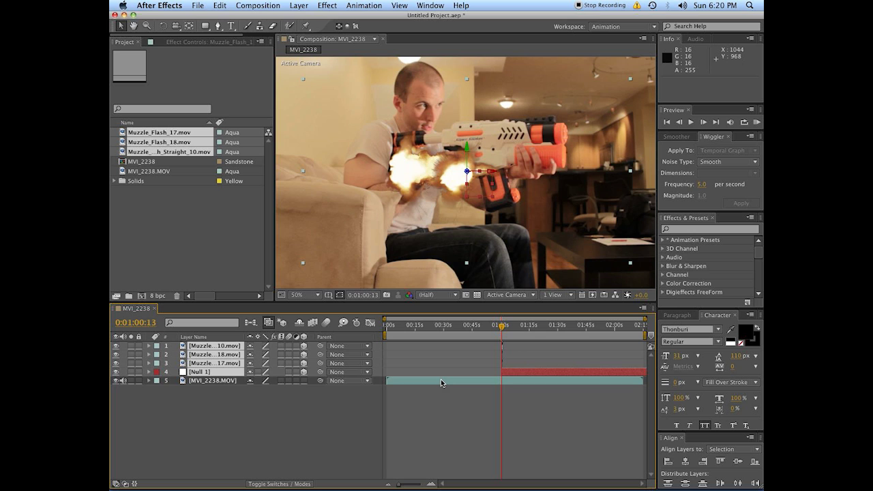
click(527, 417)
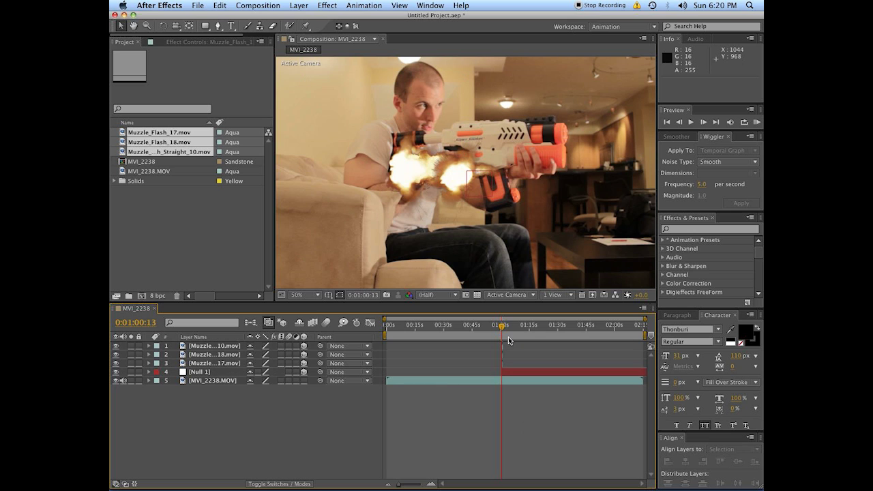
- Solo the null and muzzle flash layers, then narrow the soloed layers to Muzzle_Flash_Straight_10 and the null
scroll(508, 362, up, 5)
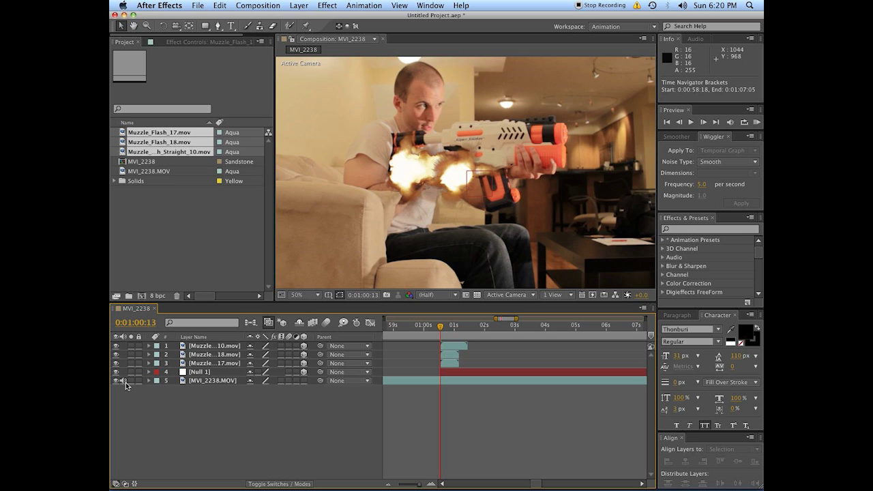
drag(132, 348, 134, 377)
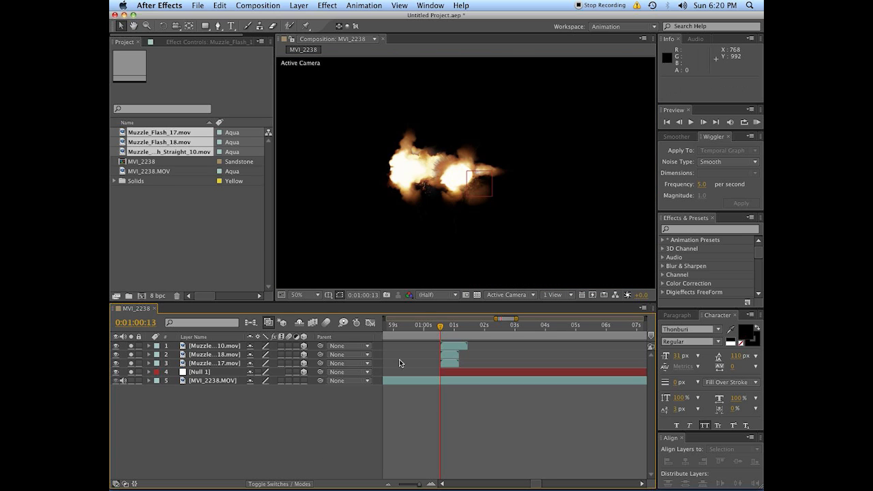
click(447, 187)
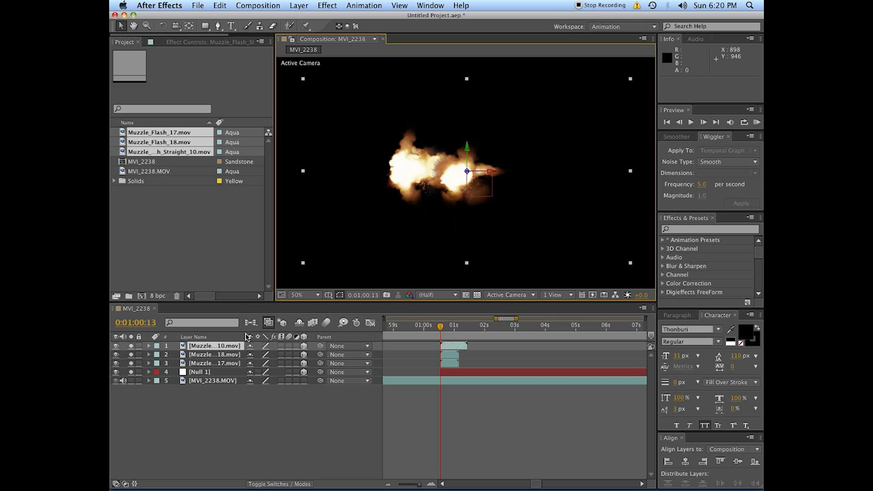
drag(132, 346, 133, 355)
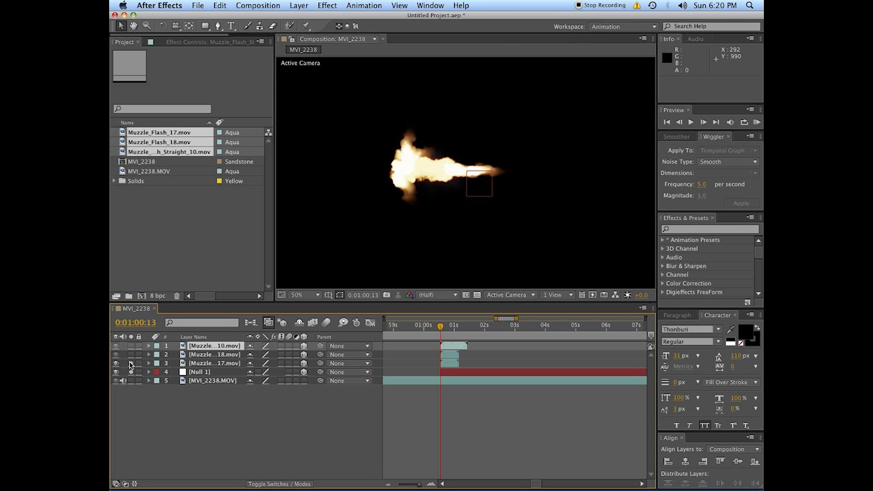
click(131, 363)
click(129, 354)
click(129, 354)
click(130, 347)
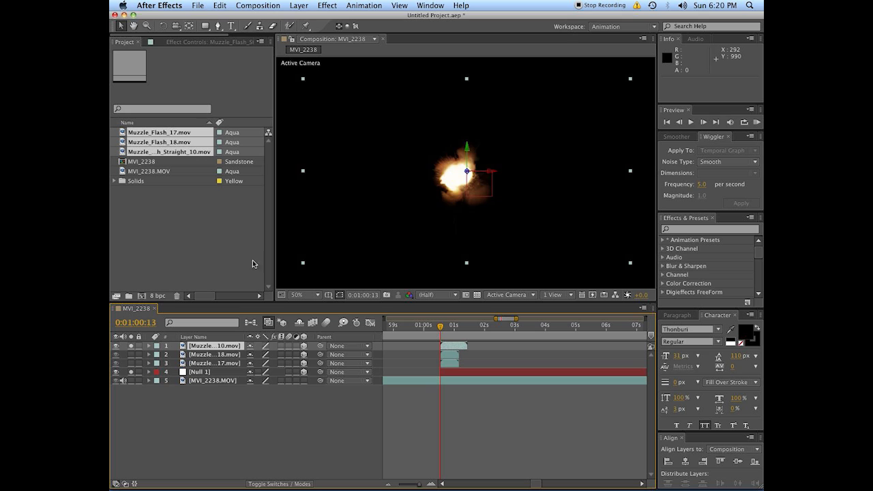
- Move the Muzzle_Flash_Straight_10 layer to about 981, 524 so its bright core is centered near the null's anchor
scroll(497, 199, up, 2)
key(h)
drag(555, 195, 467, 202)
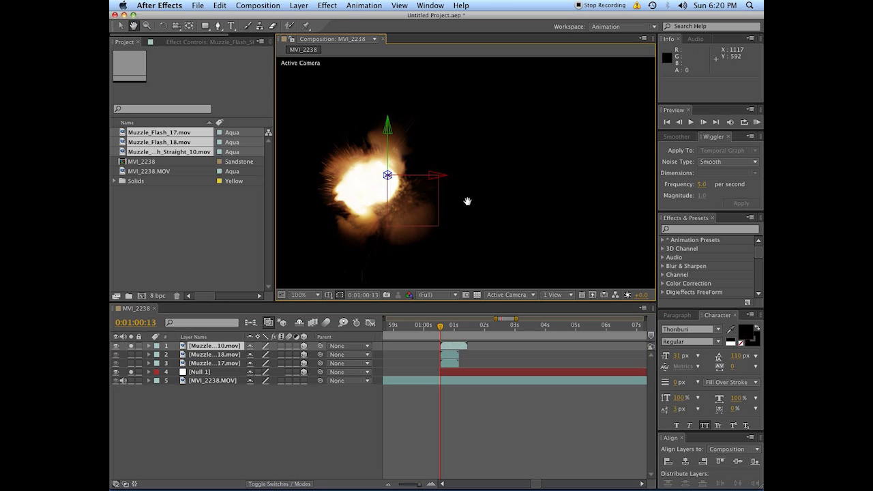
key(v)
drag(348, 192, 385, 181)
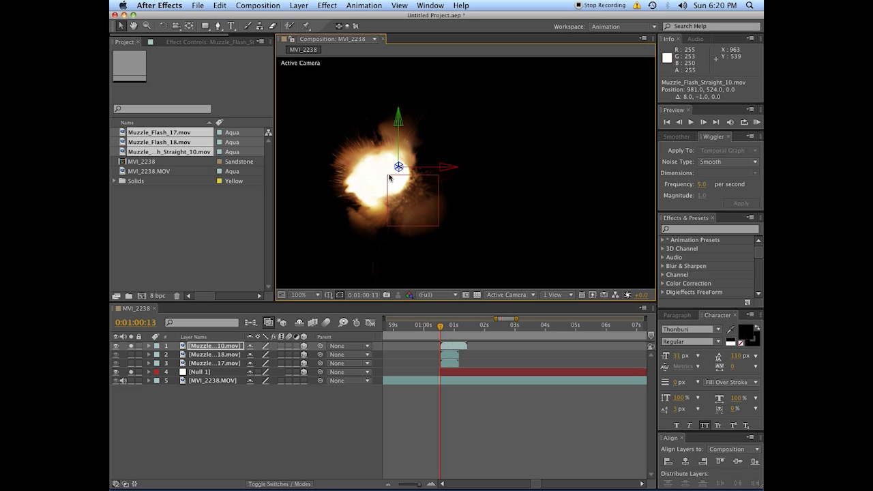
- Parent the Muzzle_Flash_Straight_10 layer to Null 1
click(469, 373)
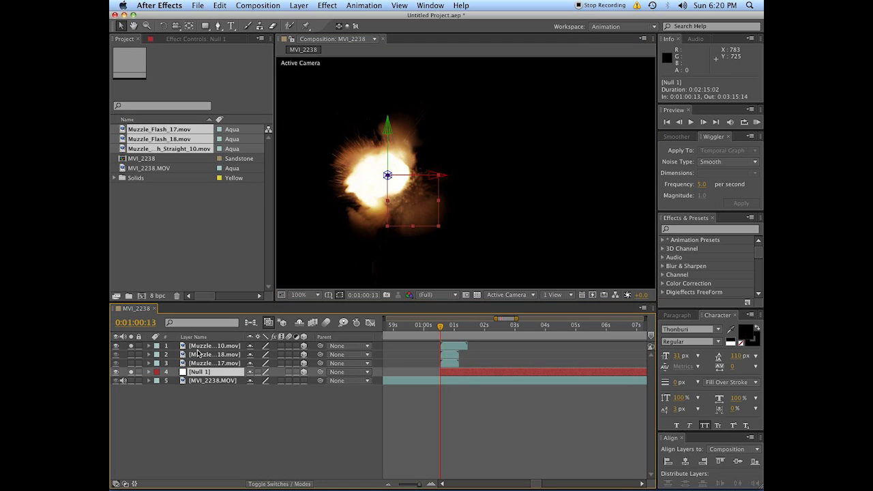
click(224, 345)
drag(322, 346, 222, 376)
click(308, 429)
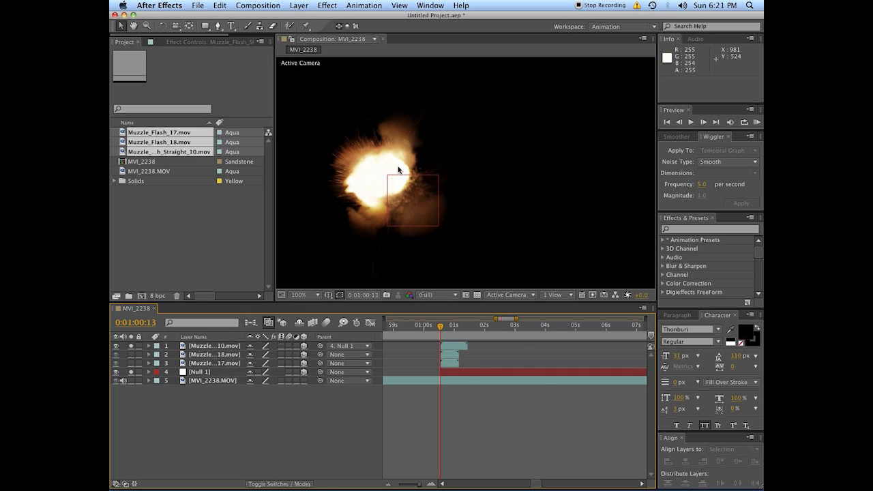
- Show the rulers and place a vertical guide at about 959 and a horizontal guide at about 539, crossing at the null's anchor
key(comma)
key(comma)
key(super+r)
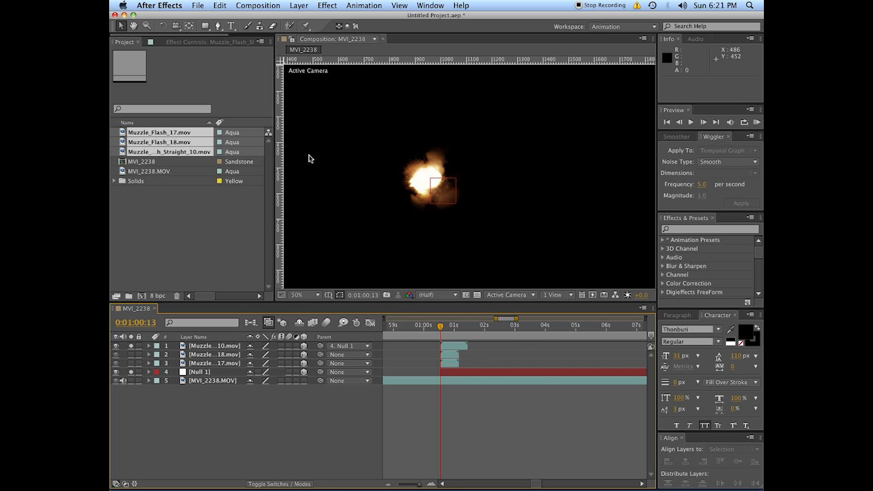
key(period)
drag(284, 192, 391, 192)
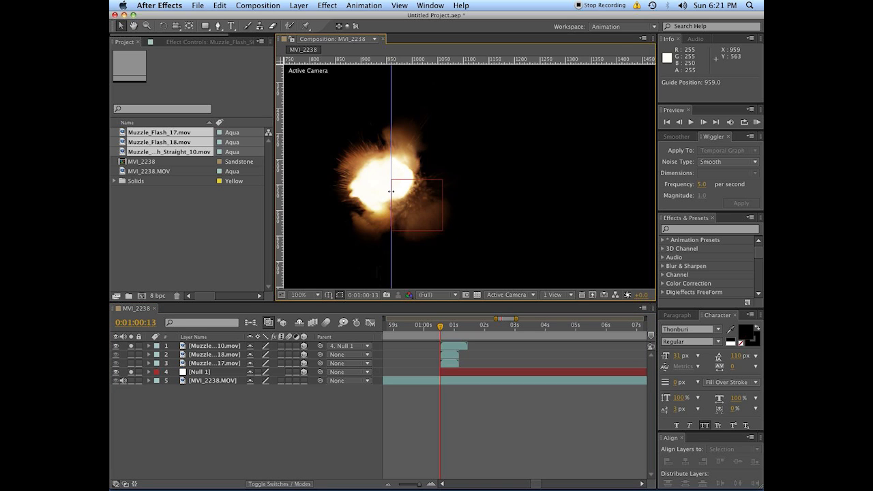
drag(413, 64, 417, 179)
scroll(450, 192, left, 3)
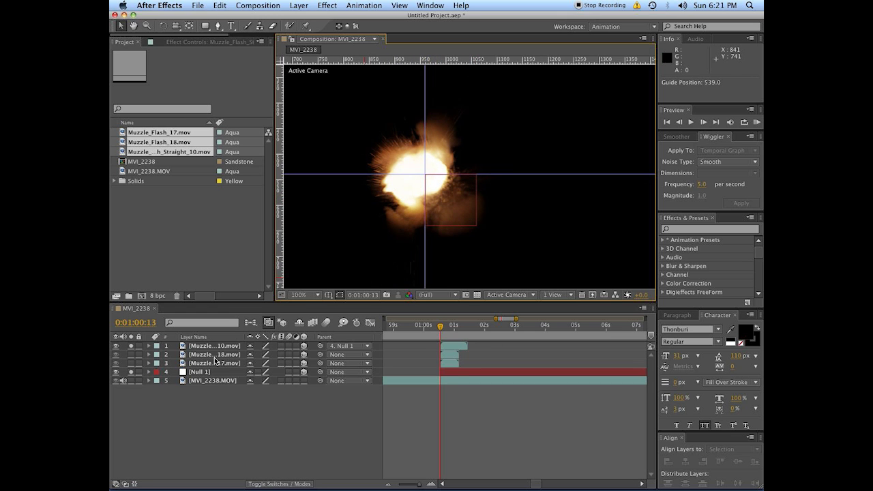
- Fine-tune Muzzle_Flash_Straight_10 against the guides, placing it at about 21, -17 relative to the null
click(204, 346)
drag(413, 194, 411, 194)
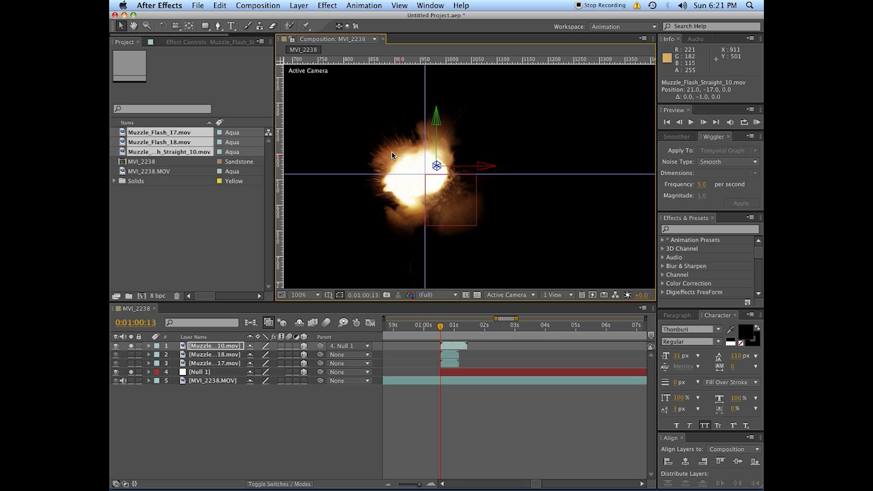
click(311, 432)
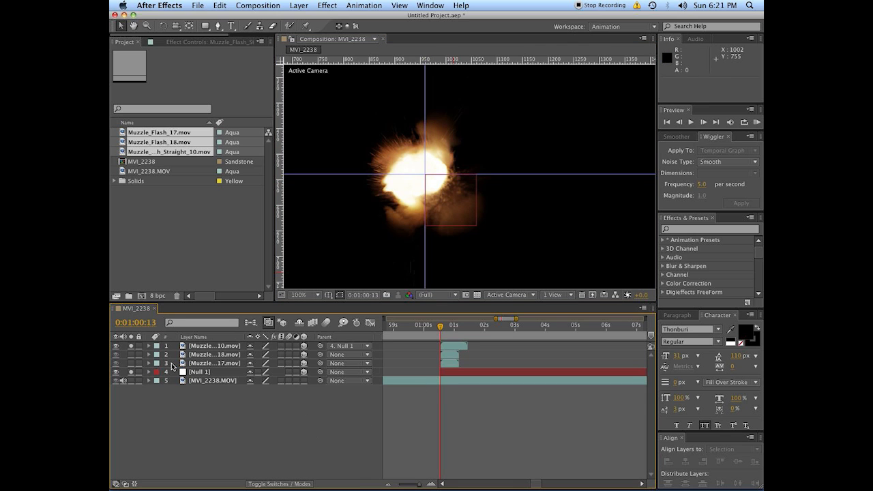
- Solo Muzzle_Flash_18 instead of Muzzle_Flash_Straight_10 and place it at about 1262, 546 so its rear starts at the guides' crossing
click(130, 346)
click(131, 355)
drag(303, 198, 460, 201)
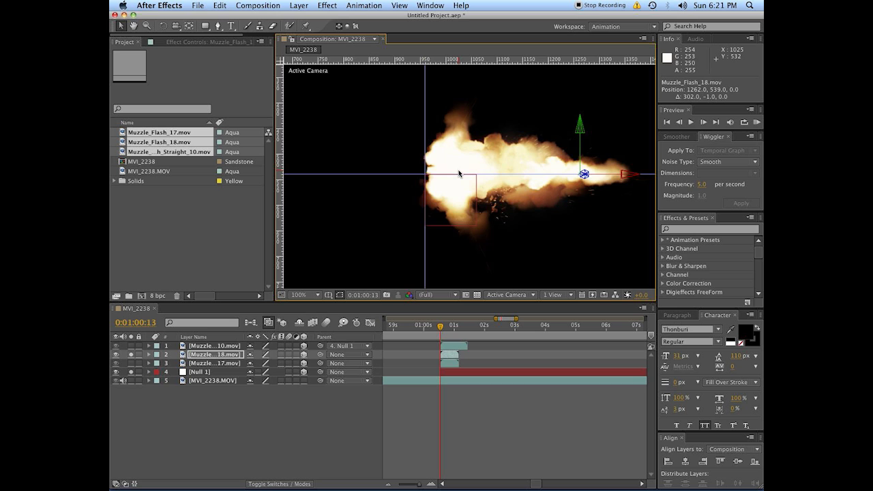
key(Down)
key(Down)
key(Down)
key(Down)
key(Down)
key(Down)
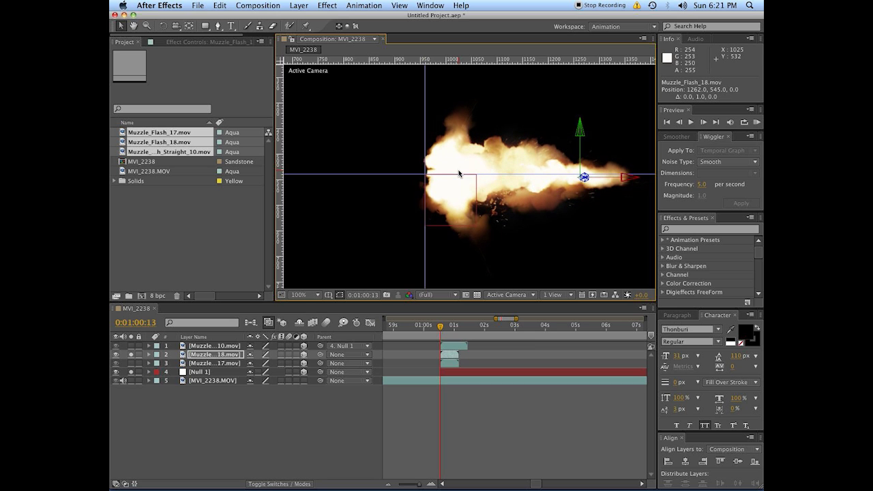
key(Right)
key(Right)
key(Left)
key(Left)
key(Down)
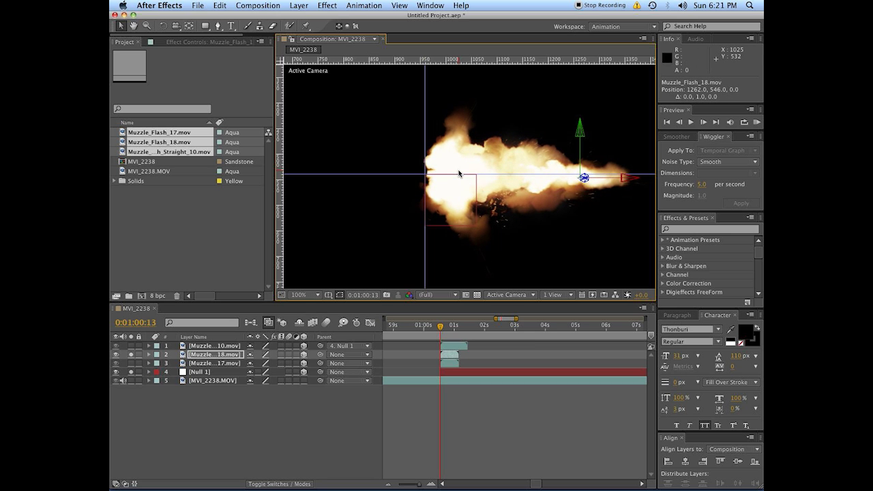
- Set Null 1's Y orientation to 270° so its parented flash turns edge-on to the camera
click(459, 374)
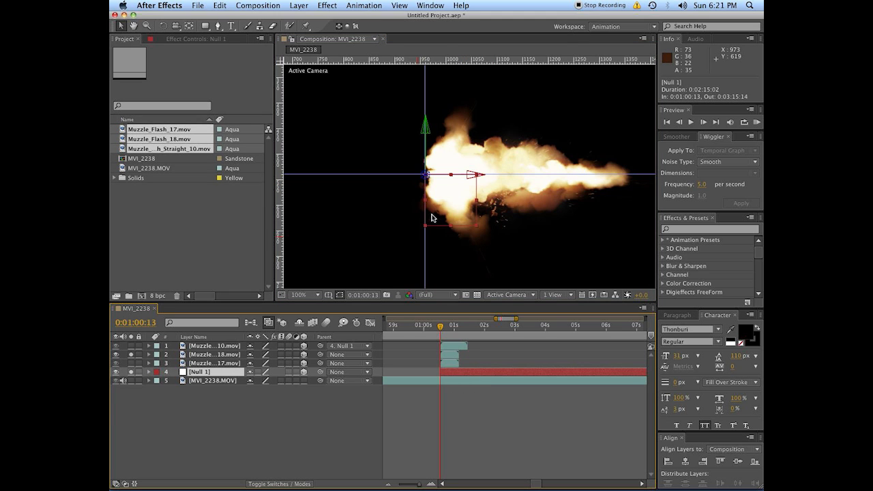
key(r)
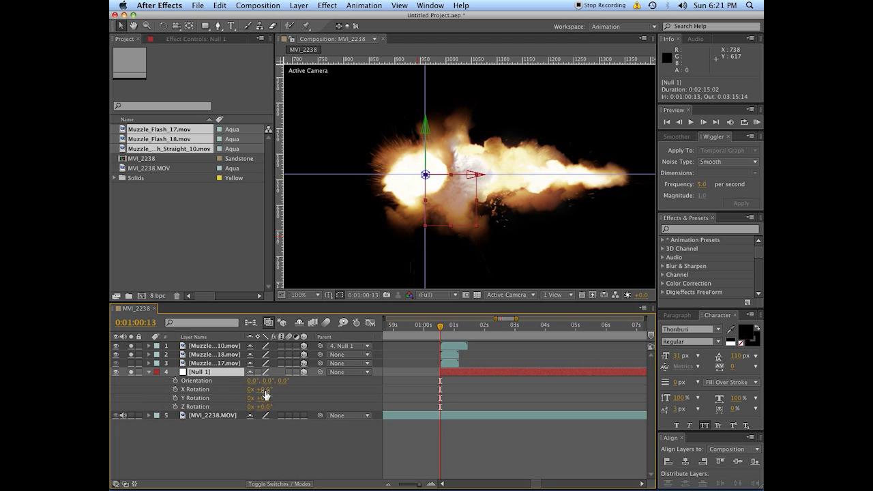
drag(268, 380, 222, 387)
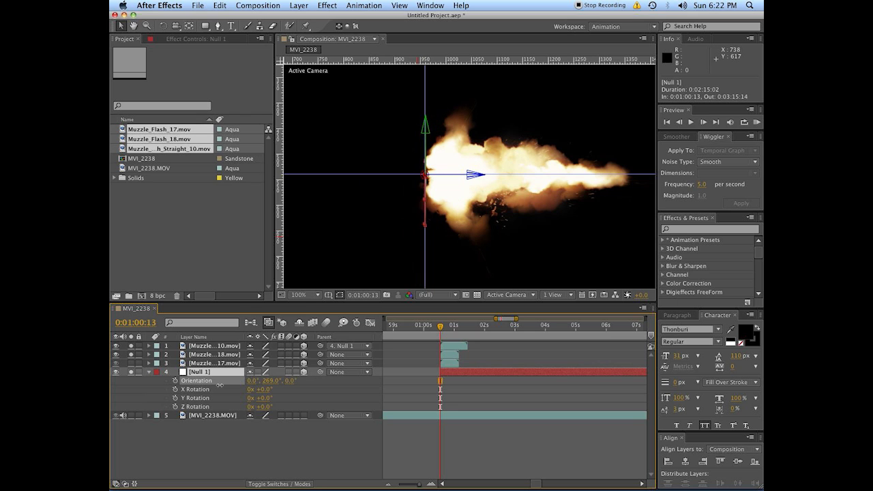
click(272, 381)
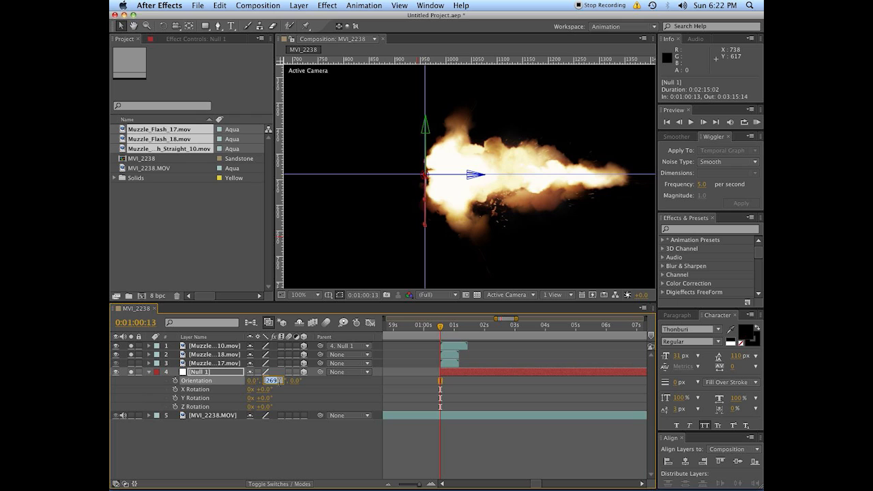
key(Return)
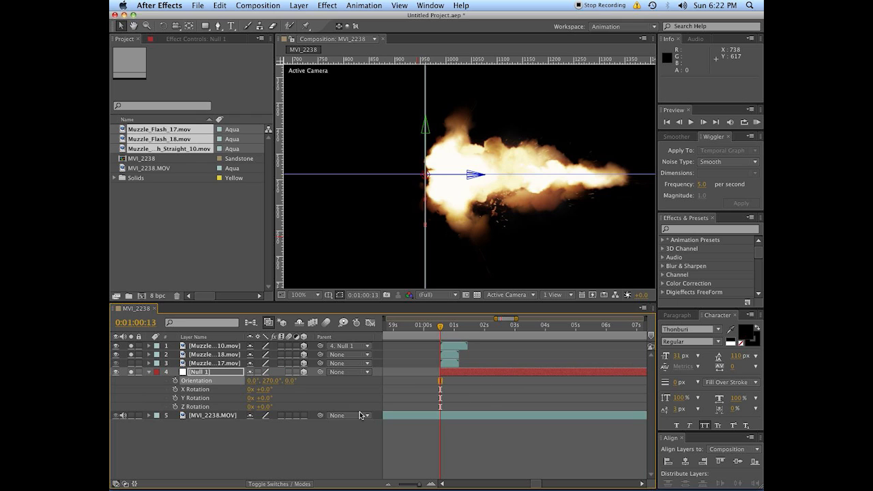
- Parent the Muzzle_Flash_18 layer to Null 1, and undo a trial change of the null's Y orientation
click(219, 354)
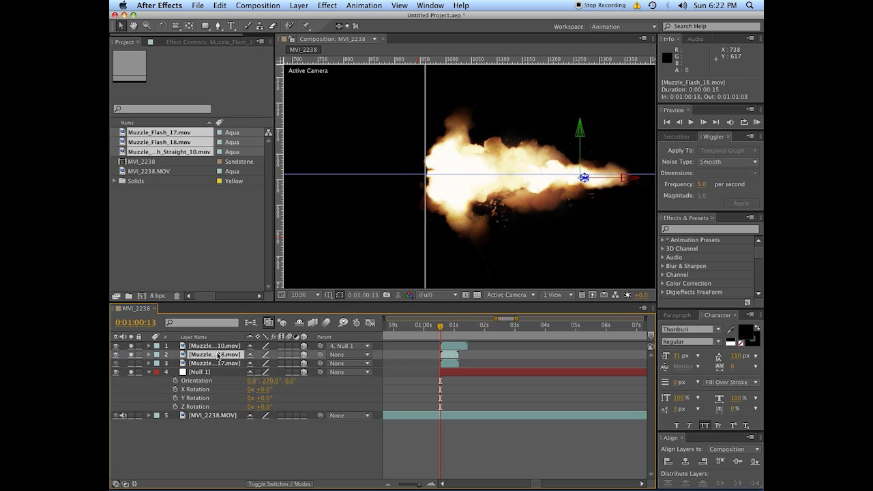
click(116, 355)
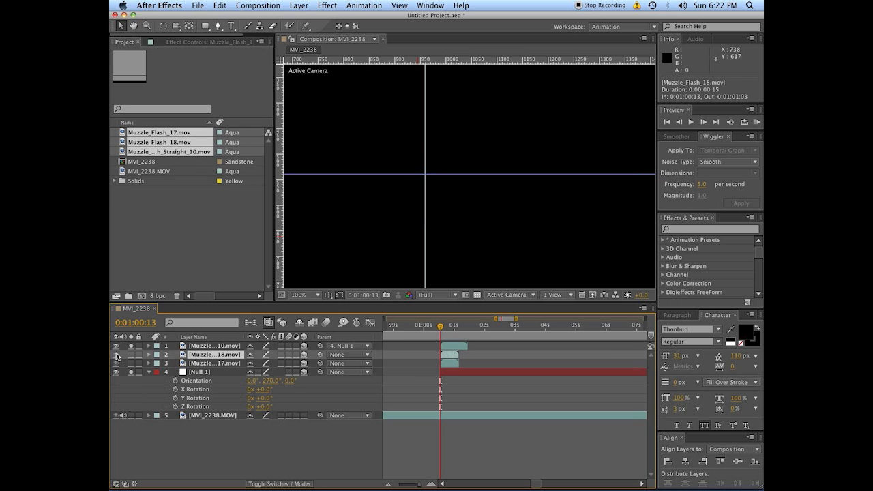
click(131, 354)
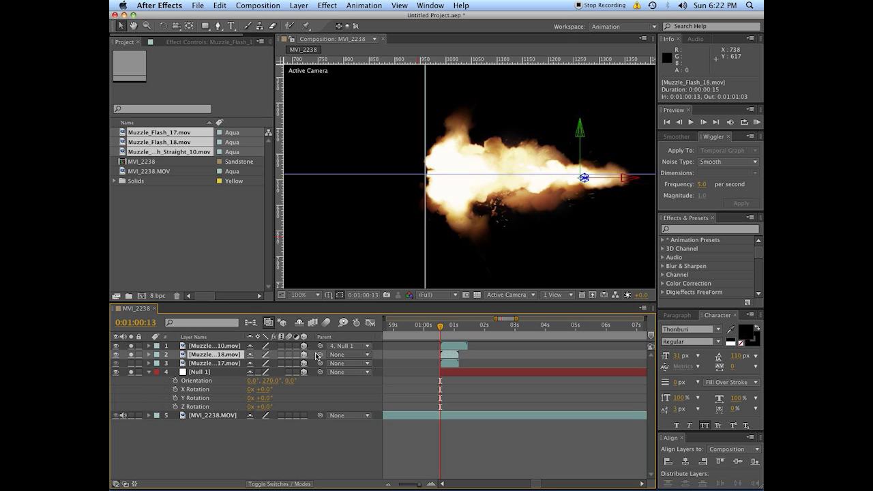
drag(320, 355, 302, 374)
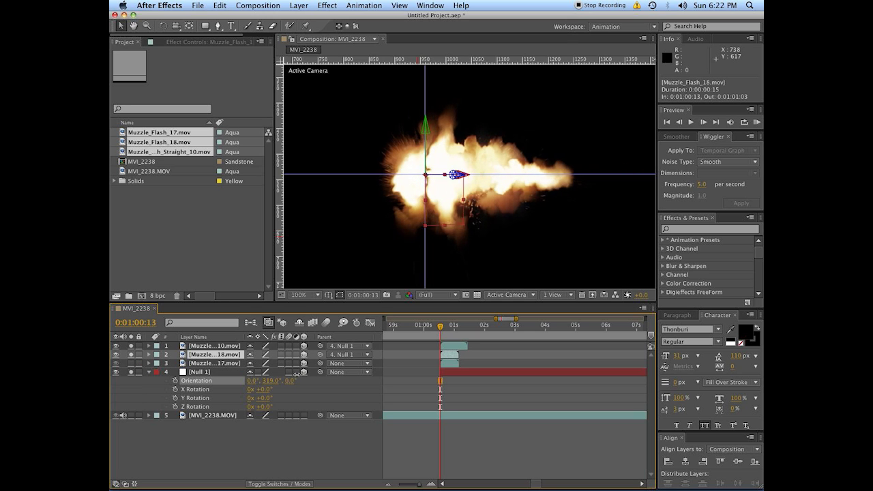
key(super+z)
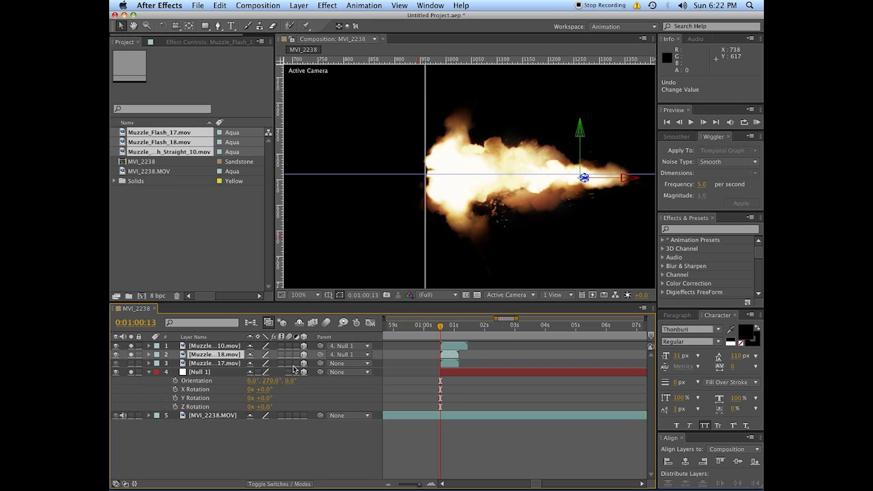
- Solo Muzzle_Flash_17 alongside the other flashes and place it at about 1252, 541 so its rear starts at the guides' crossing
click(131, 364)
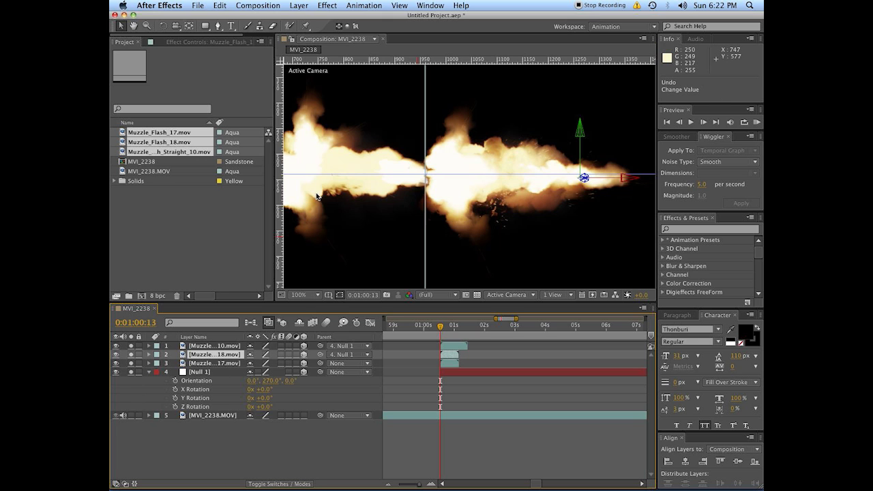
click(228, 366)
drag(332, 214, 432, 198)
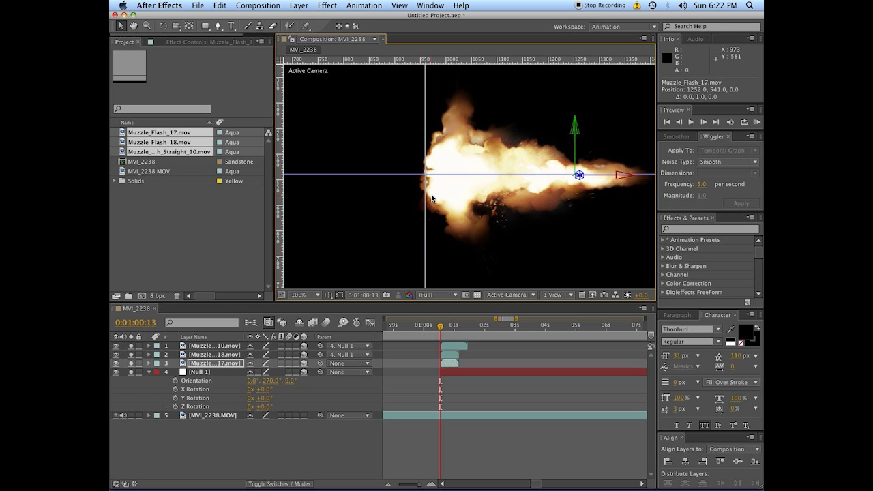
- Set Null 1's Z orientation to 90° and parent the Muzzle_Flash_17 layer to the null
click(473, 376)
drag(290, 381, 323, 383)
click(293, 380)
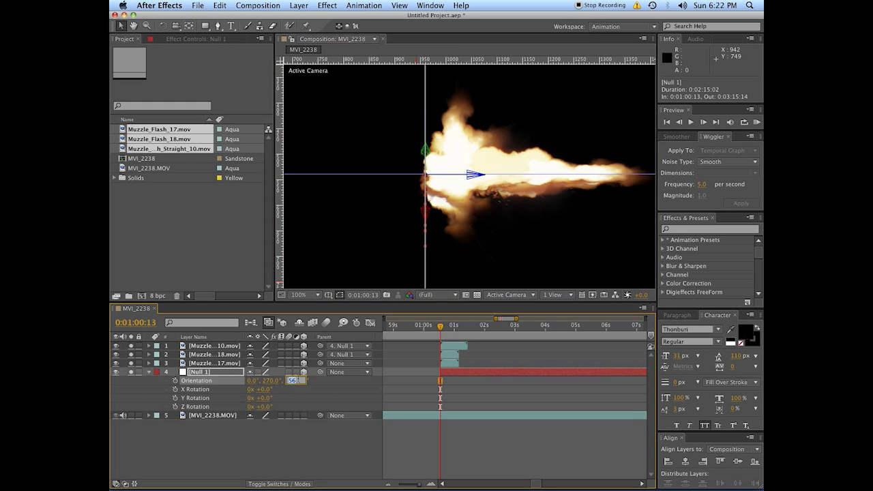
text(90)
key(Return)
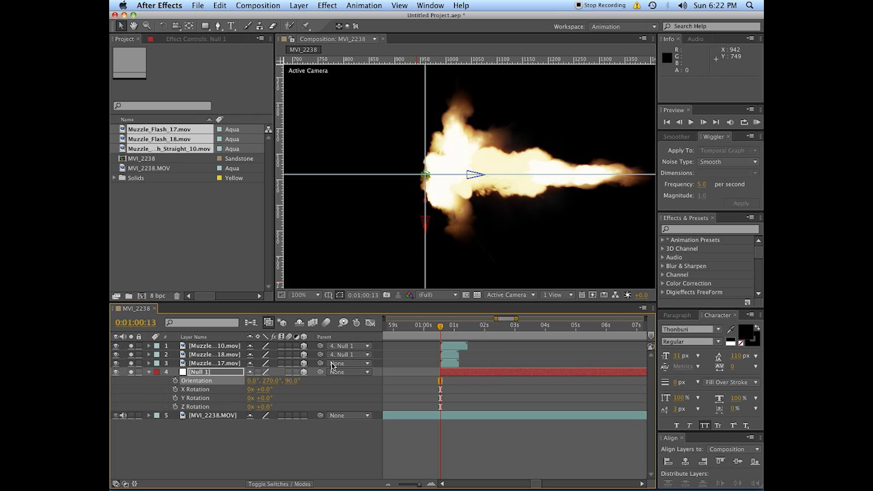
drag(202, 373, 199, 373)
click(475, 347)
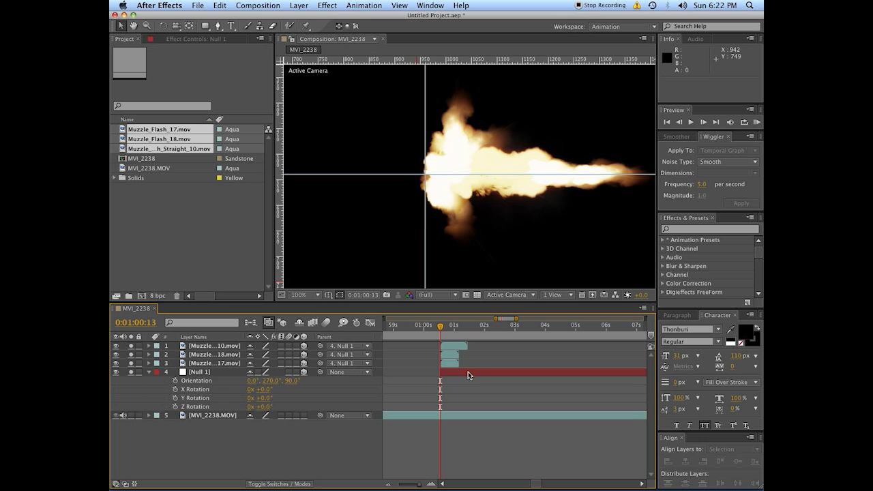
- Set Null 1's Y and Z orientation back to 0° so the combined flash faces the camera
click(468, 371)
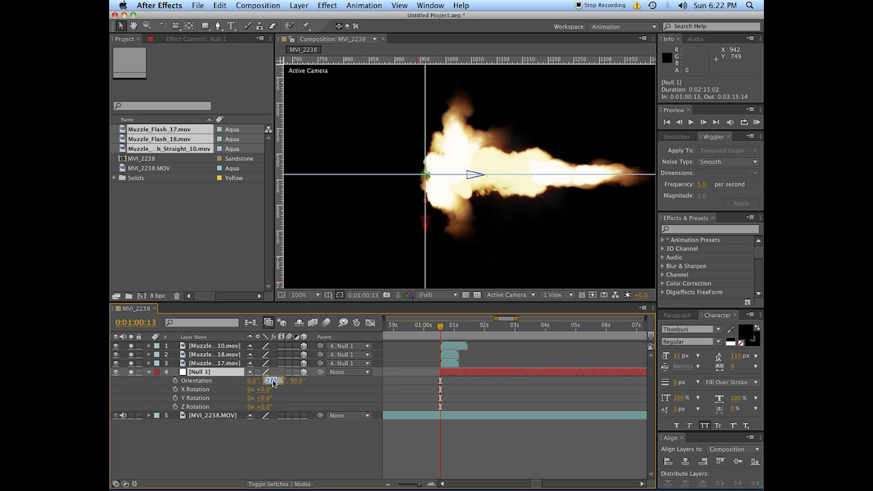
text(0)
key(Return)
text(0)
key(Return)
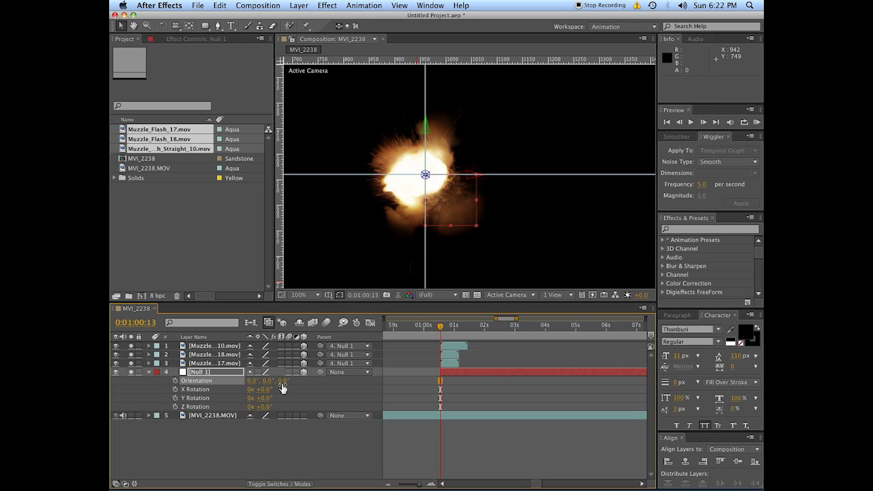
- Try rotating Null 1 to about 35°, 46°, 34° orientation to view the combined flash at an angle
mouse_move(267, 379)
mouse_down()
mouse_move(305, 384)
mouse_move(235, 379)
mouse_move(268, 381)
mouse_up()
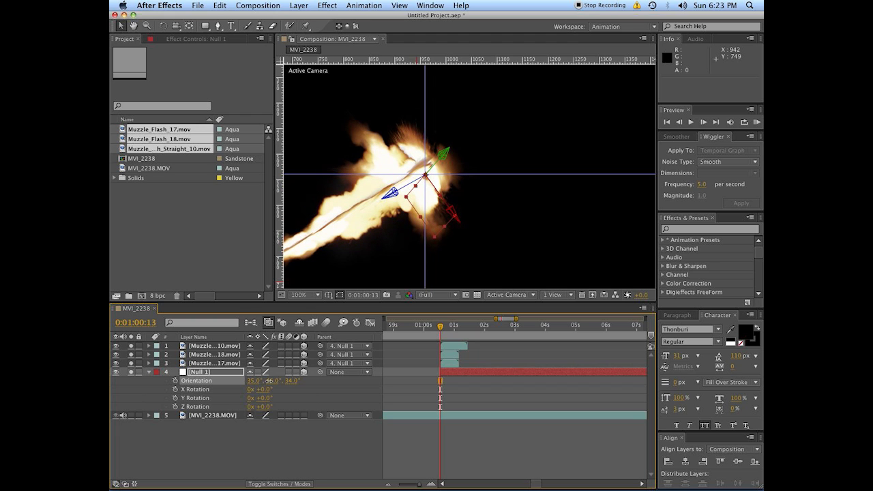
drag(460, 251, 510, 215)
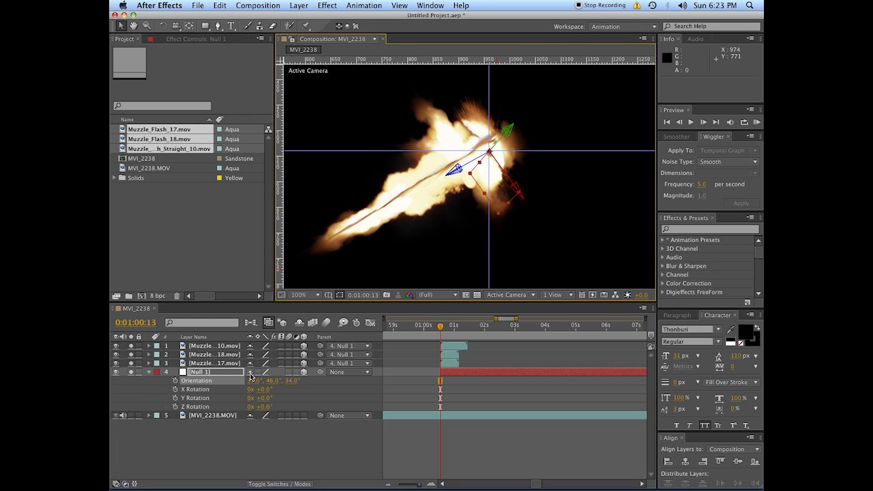
- Set the blending mode of the three muzzle flash layers to Add
click(220, 347)
shift+click(221, 364)
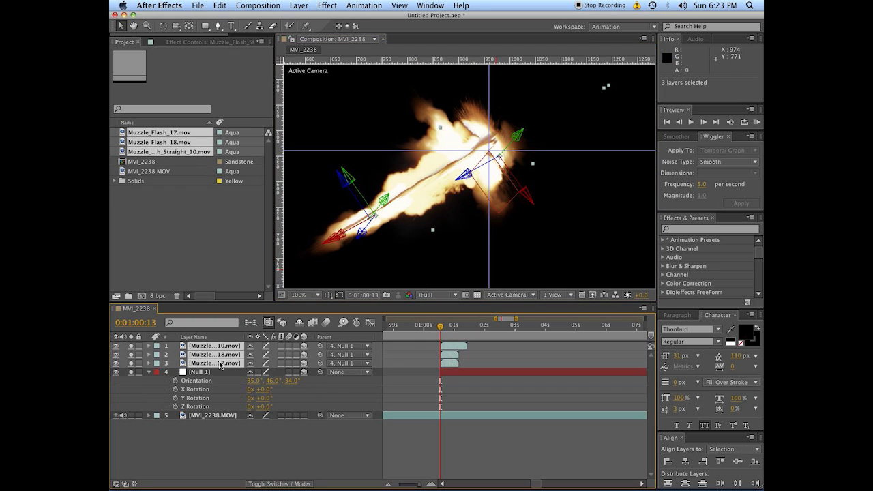
click(296, 484)
click(277, 348)
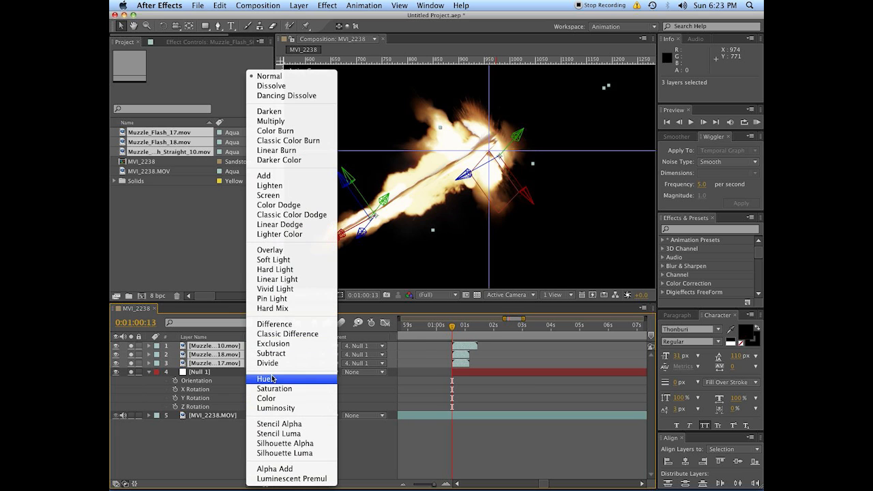
click(280, 177)
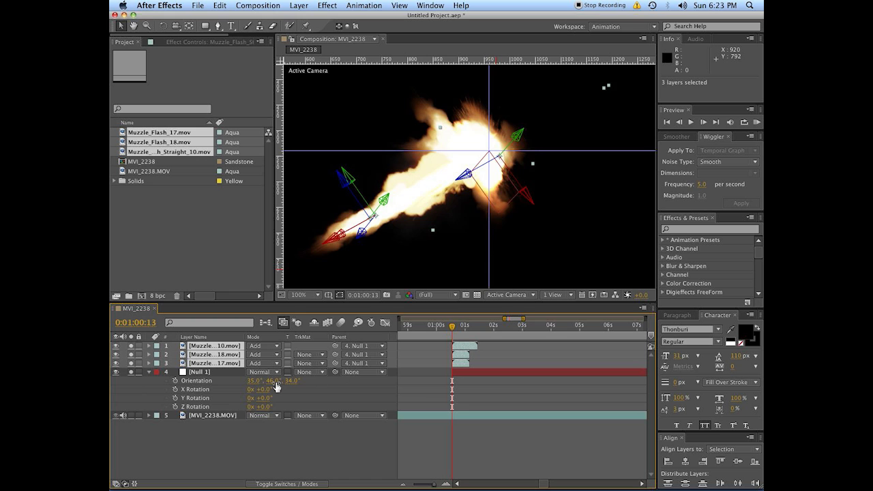
- Try rotating Null 1 to about 349°, 53°, 34° orientation, and reset its orientation
drag(275, 381, 226, 373)
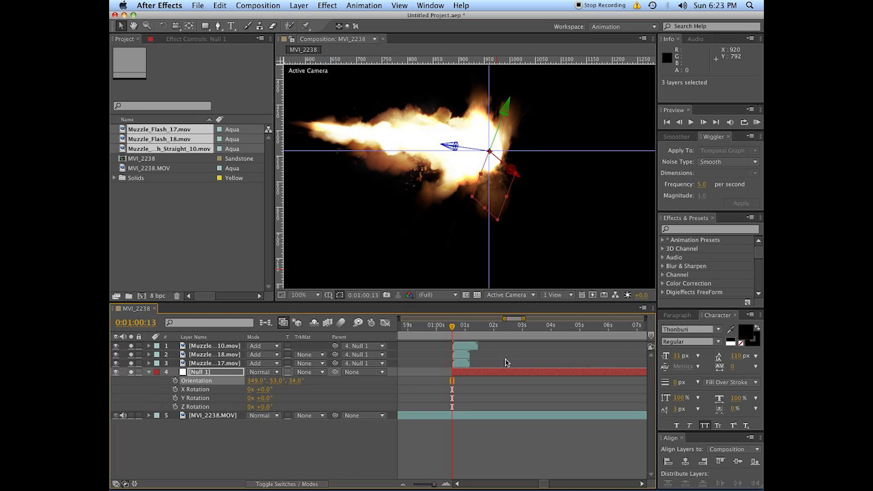
right_click(204, 381)
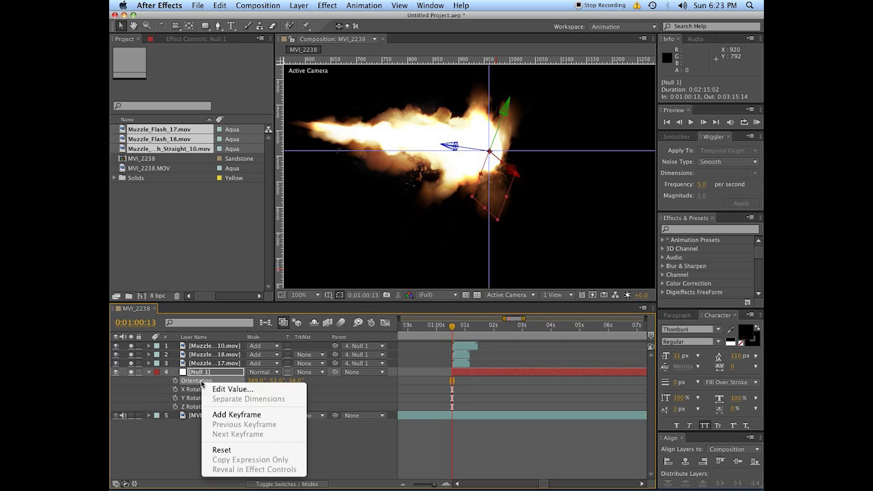
click(229, 451)
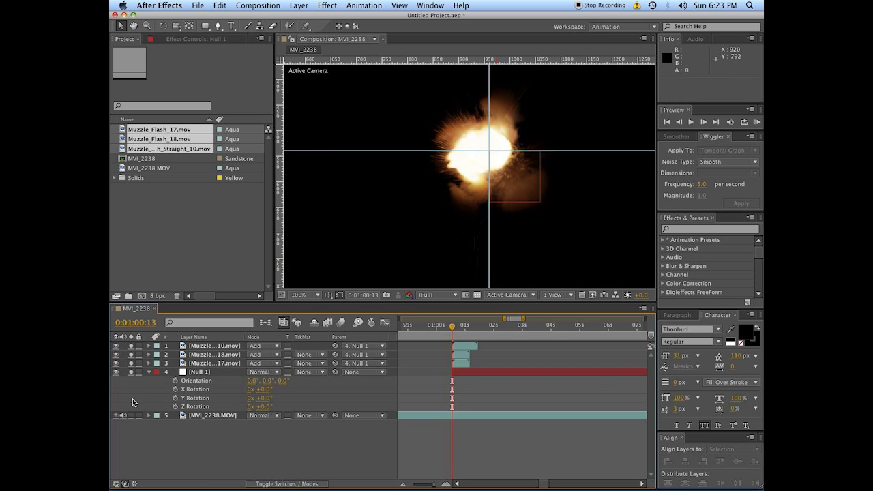
- Unsolo and lock the three muzzle flash layers, and move Null 1 to about 1346, 383 at the toy gun's barrel tip
drag(131, 347, 141, 365)
click(487, 372)
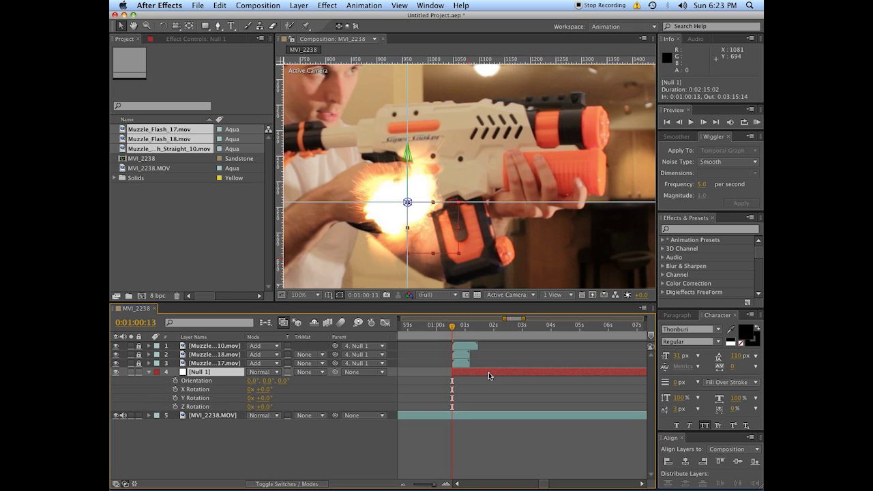
drag(440, 244, 638, 165)
drag(647, 116, 464, 162)
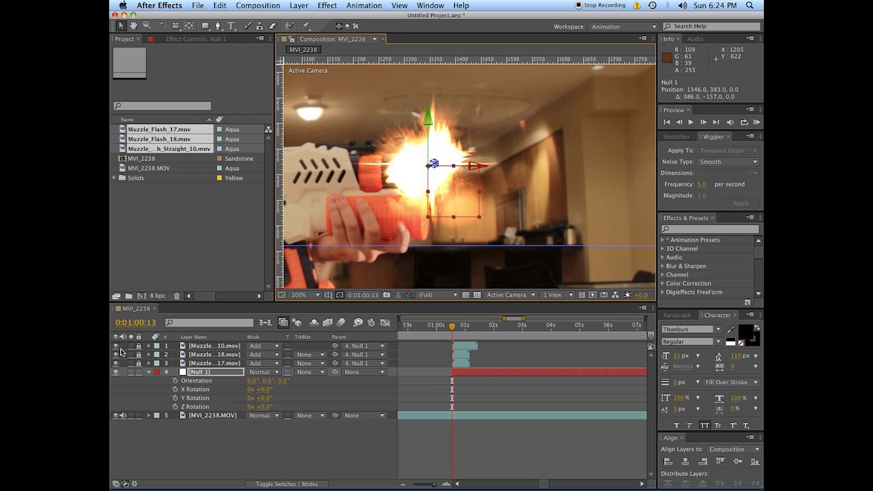
- Hide the three muzzle flash layers and fine-tune Null 1's position to about 1353, 395.5 at the gun's upper barrel tip
drag(115, 345, 115, 364)
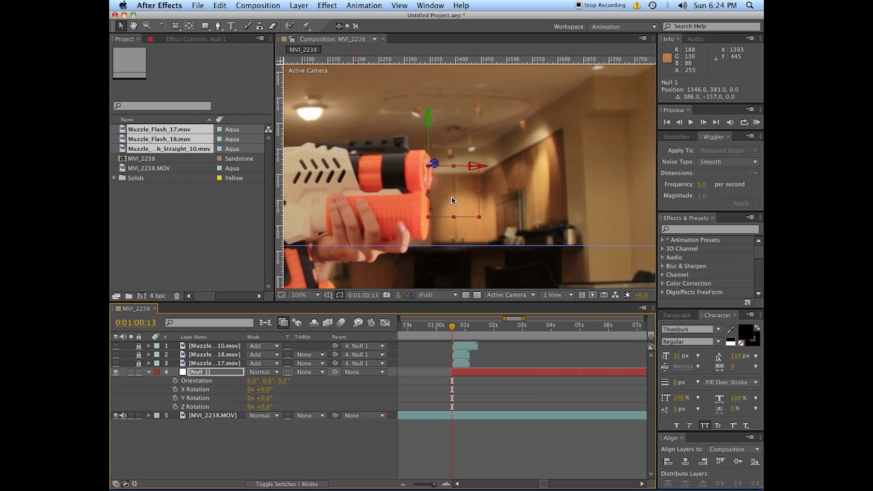
drag(452, 200, 456, 207)
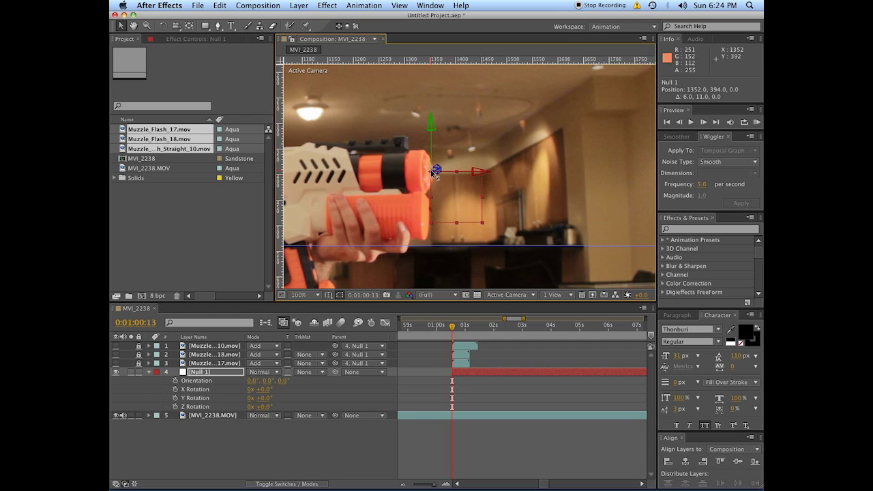
drag(434, 174, 435, 174)
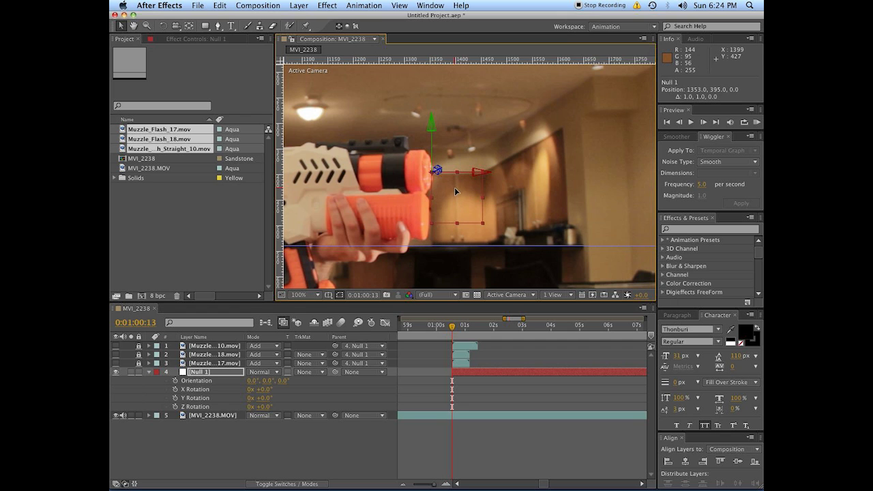
scroll(454, 187, up, 2)
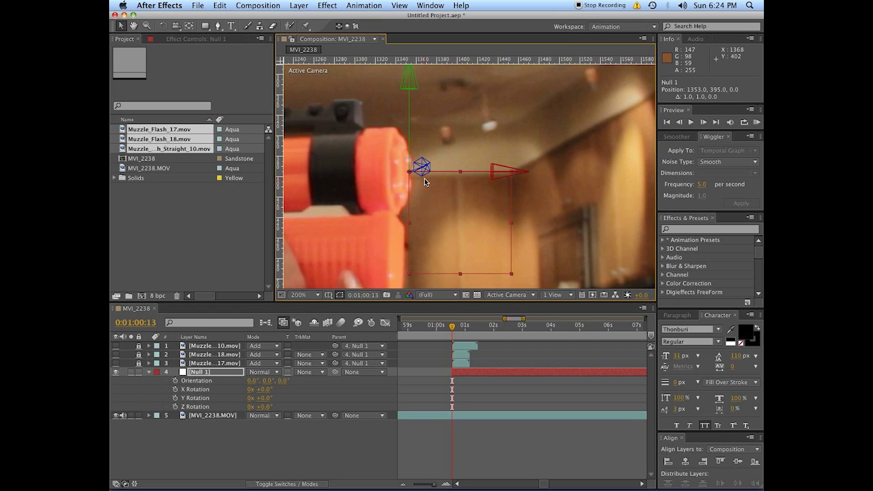
key(r)
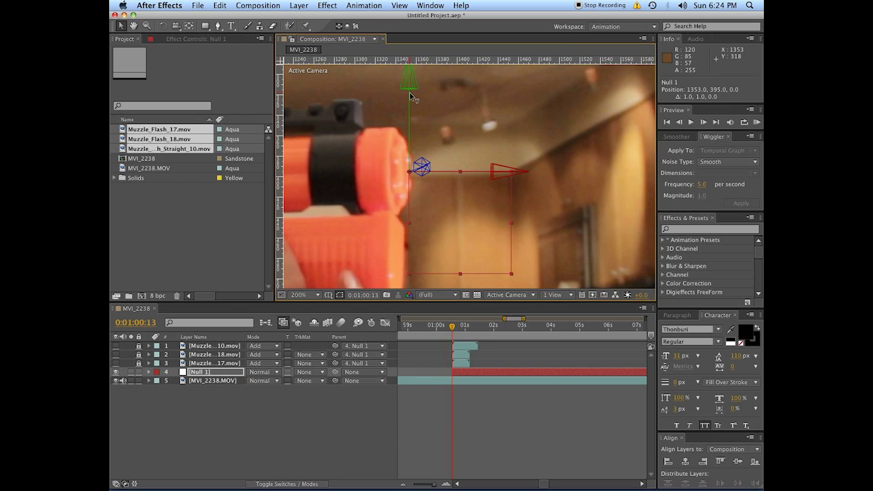
drag(410, 92, 424, 92)
- Rotate Null 1 to about 0°, 290.5°, 6° orientation so its Z axis follows the barrel, and show the three flash layers again
key(w)
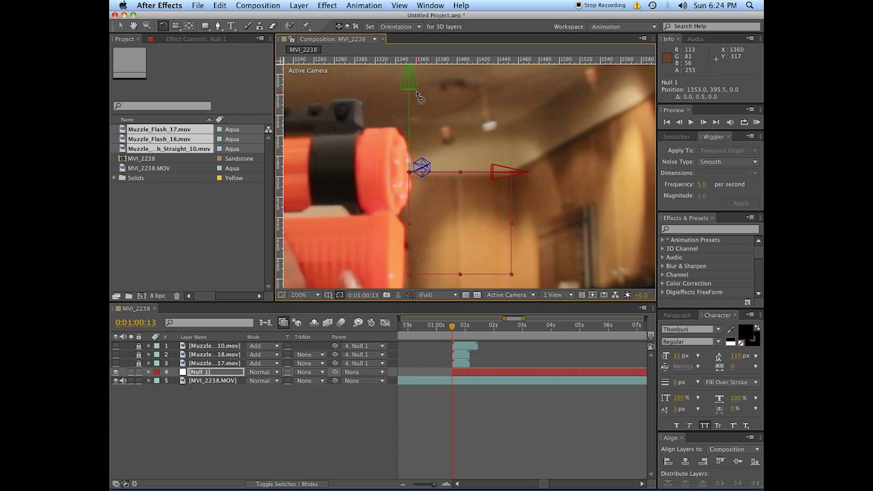
drag(422, 168, 480, 97)
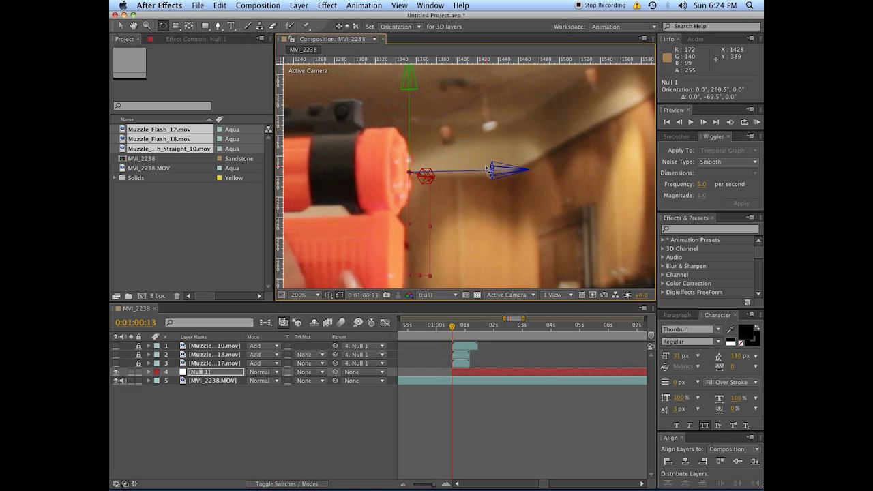
drag(491, 168, 492, 165)
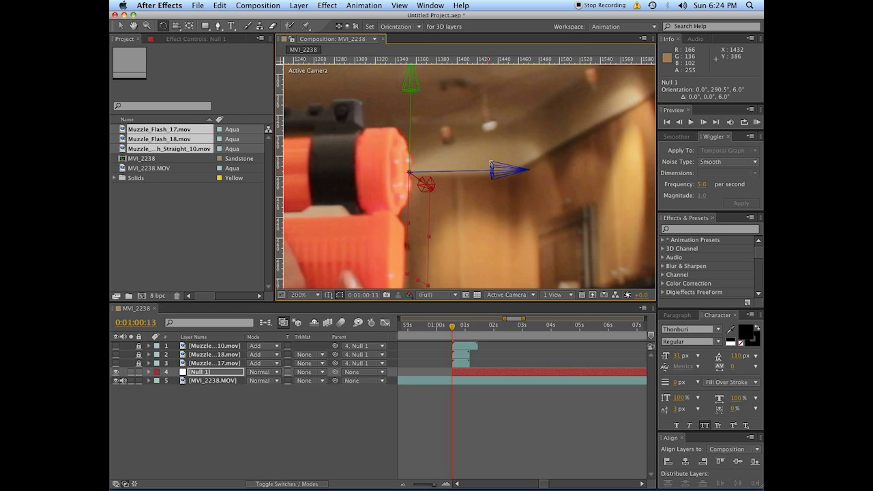
scroll(491, 164, down, 3)
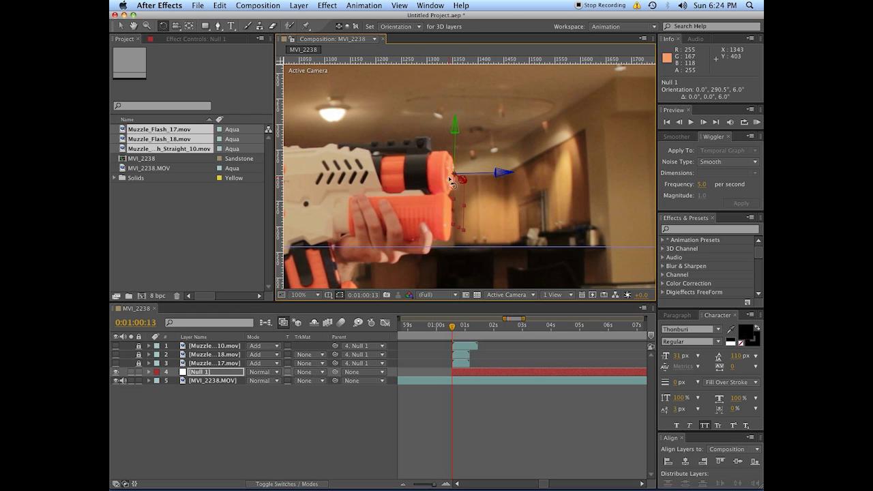
drag(115, 346, 116, 364)
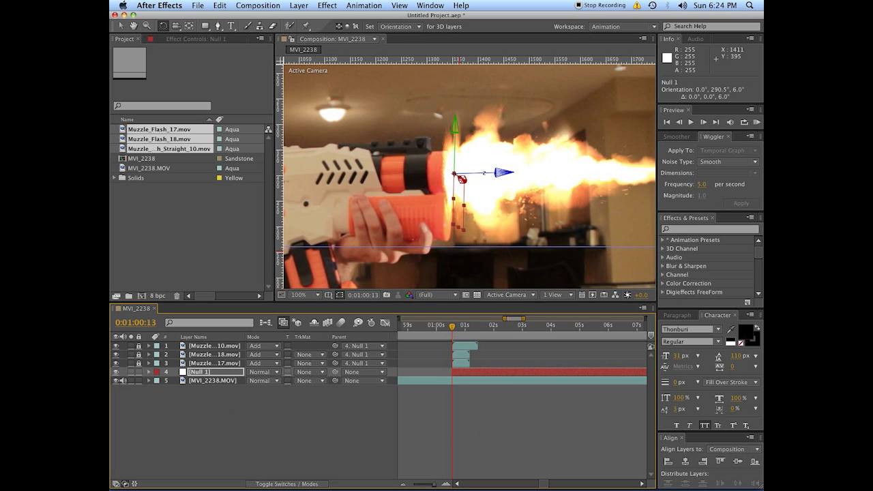
- Shift Null 1 along its Z axis to about 1367, 395.5, -5.2 and refine its orientation to about 358.8°, 295.5°, 4.9°
key(v)
click(500, 174)
drag(499, 174, 508, 174)
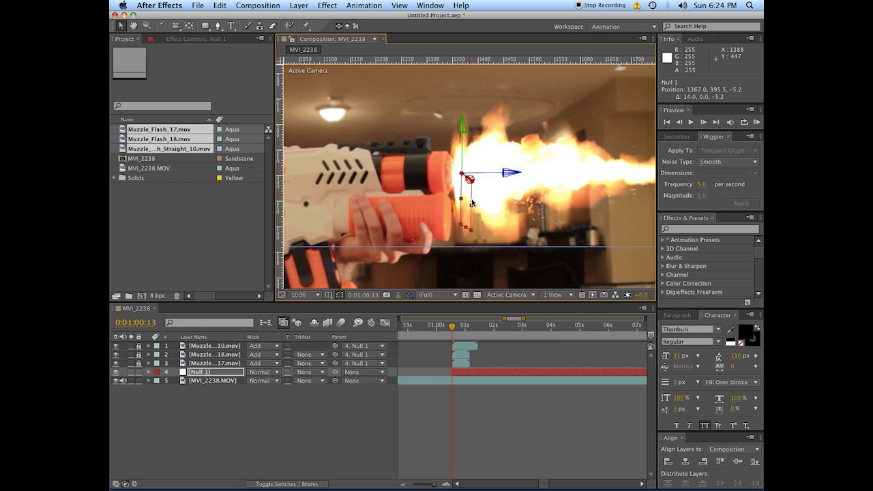
key(w)
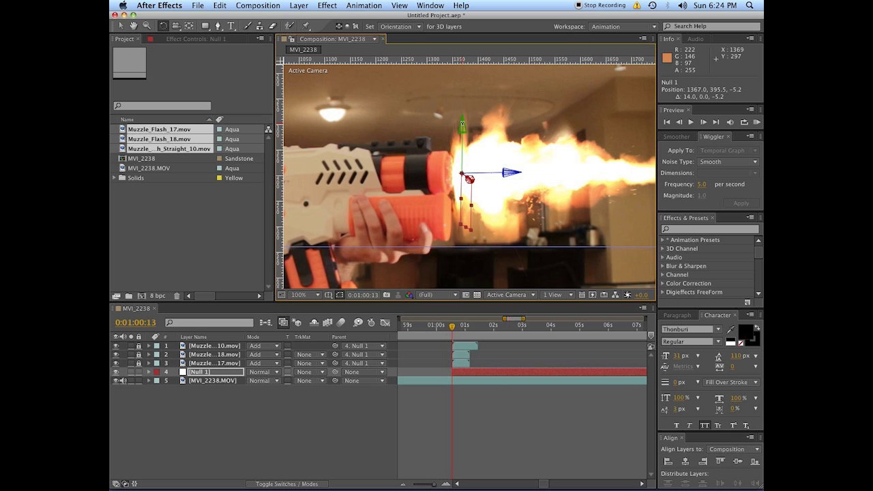
drag(463, 125, 455, 137)
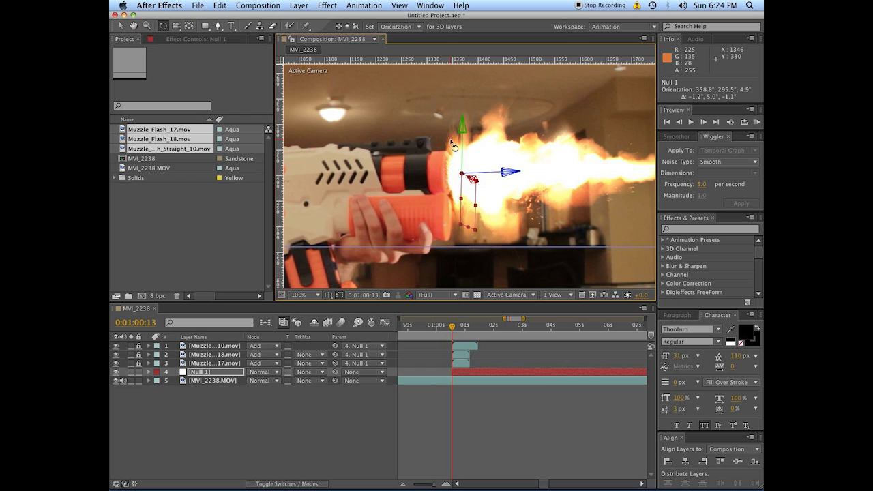
- Scale Null 1 uniformly to 161% to enlarge the parented muzzle flash
click(470, 373)
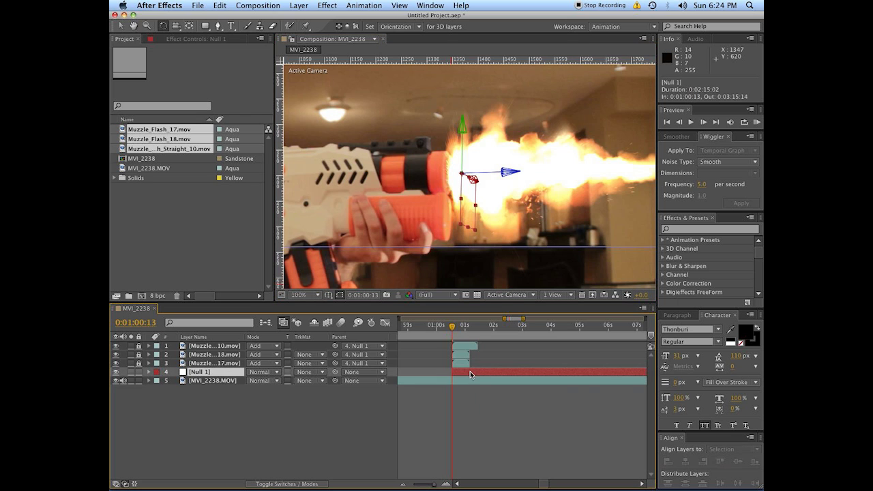
key(v)
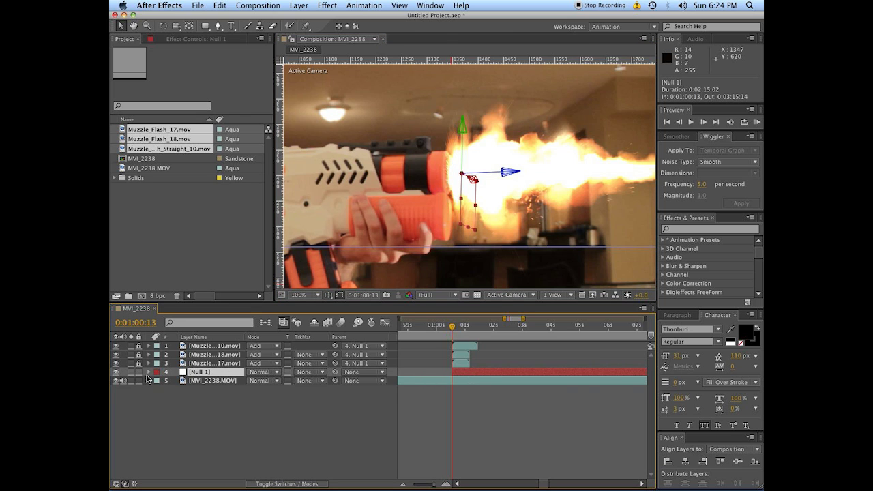
key(s)
drag(283, 386, 310, 373)
key(comma)
key(comma)
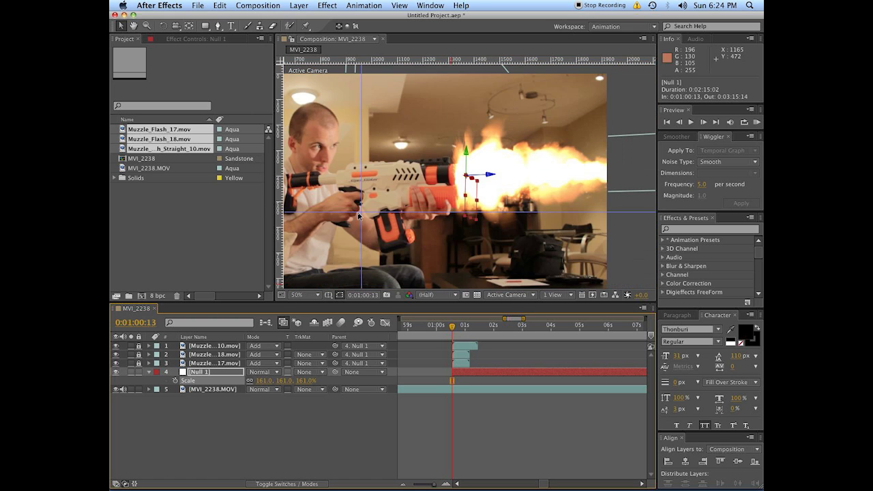
- Move Null 1 forward along its Z axis to about 1385.2, 395.3, -13.9 so the enlarged flash starts at the muzzle
key(period)
key(period)
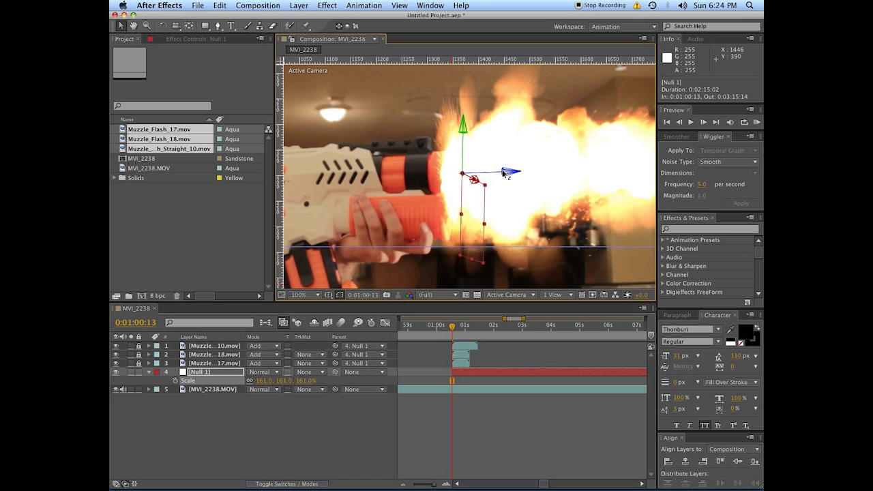
mouse_move(511, 171)
mouse_down()
mouse_move(529, 171)
mouse_move(520, 172)
mouse_up()
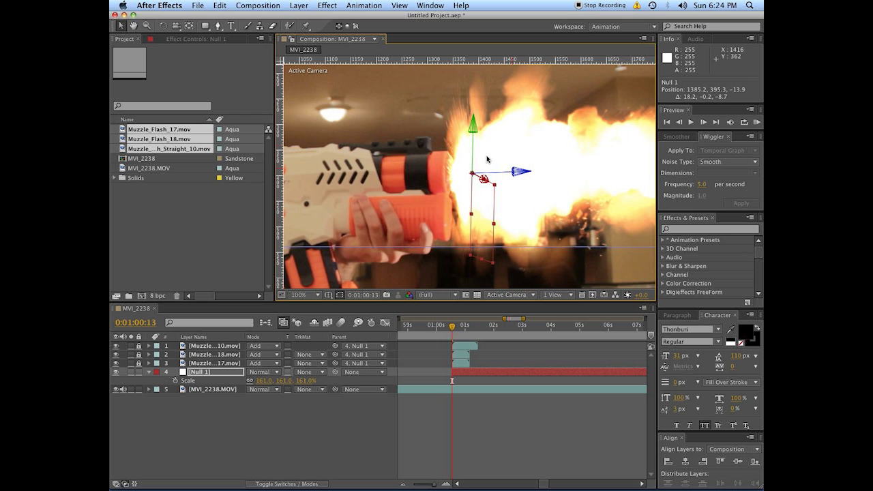
- Raise Null 1 and pull it back toward the barrel to about 1374.7, 384.6, -7.6, checking the flash's fit at the muzzle
drag(472, 144, 472, 138)
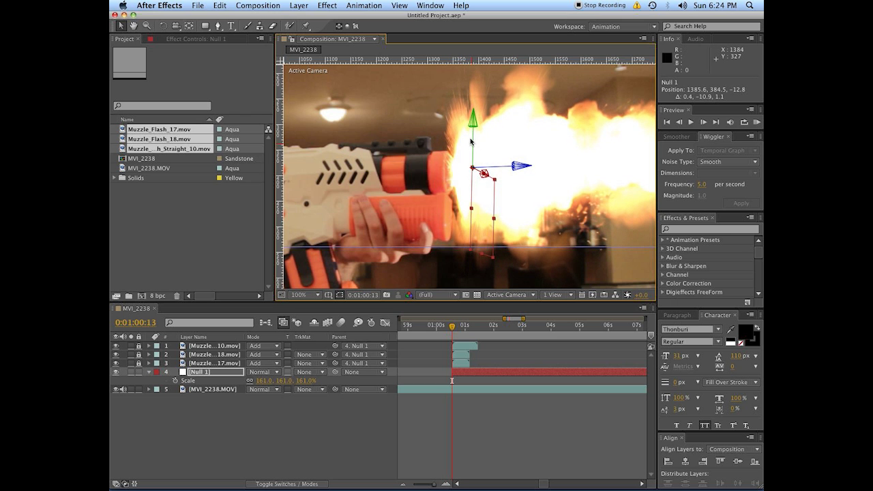
drag(501, 169, 492, 170)
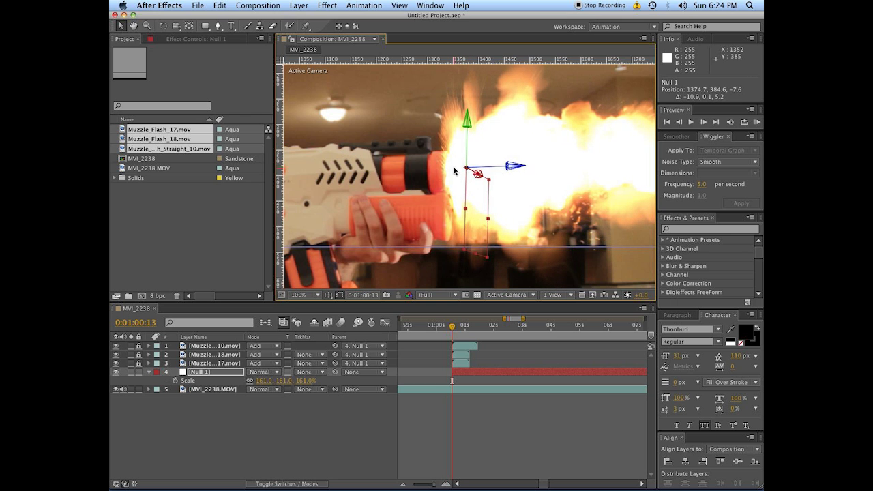
key(comma)
key(comma)
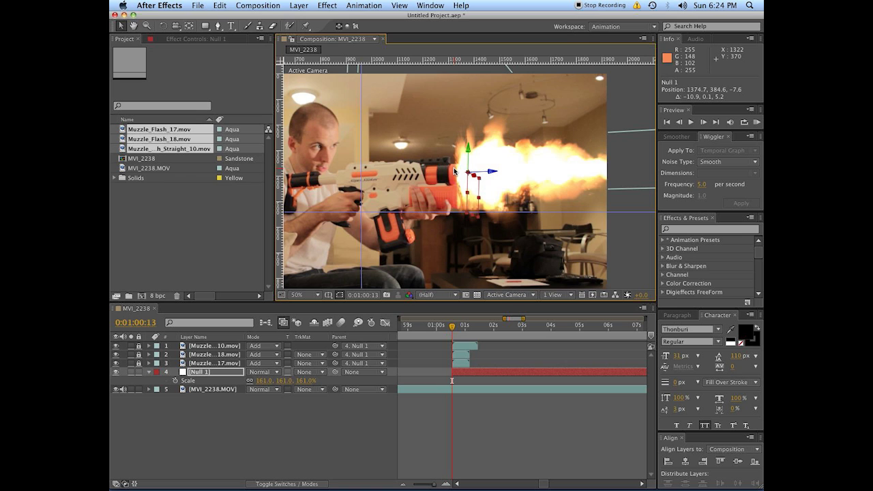
click(216, 366)
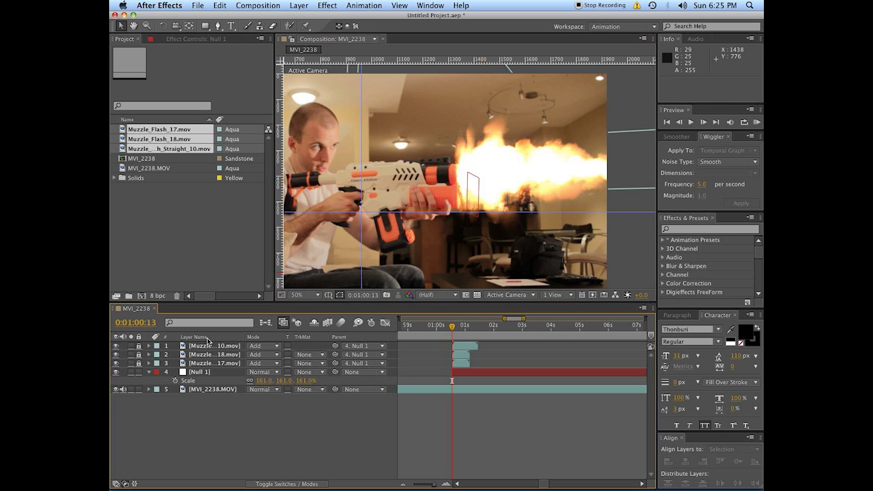
scroll(489, 205, up, 1)
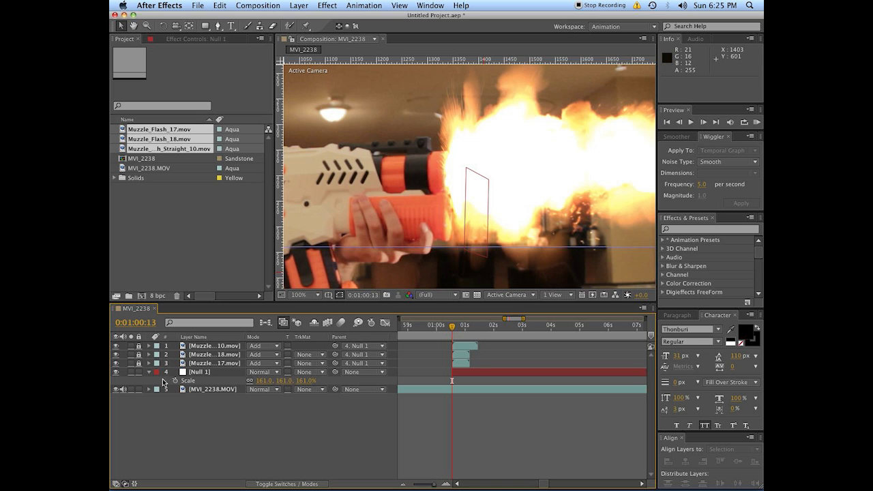
scroll(344, 189, down, 1)
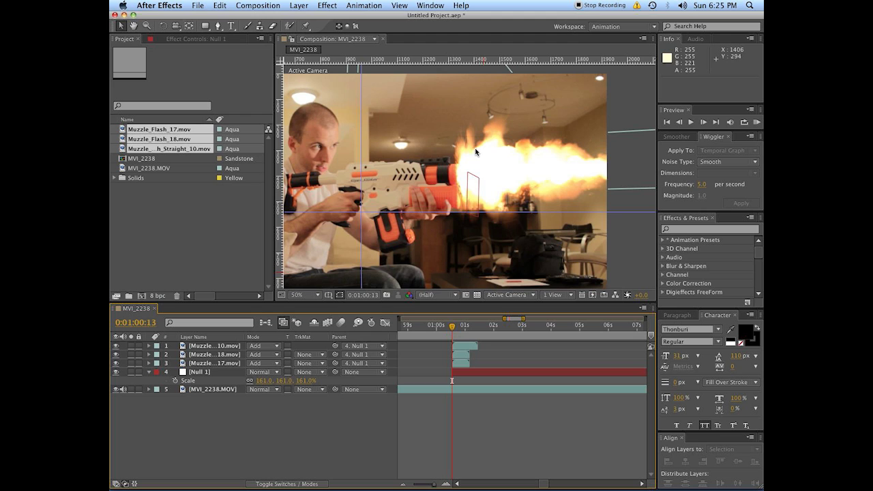
- Apply Fast Blur to the Muzzle_Flash_Straight_10 layer and set its Blurriness to 5
scroll(478, 153, up, 1)
click(212, 350)
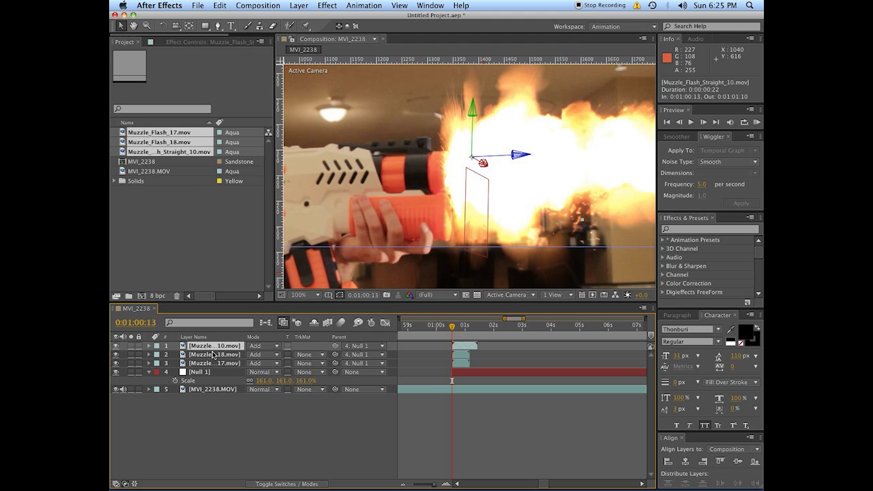
shift+click(211, 364)
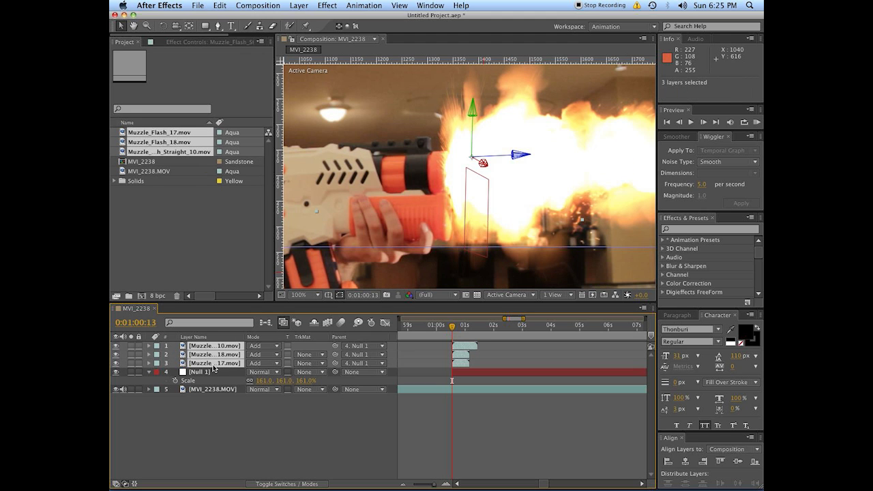
click(680, 230)
text(fast)
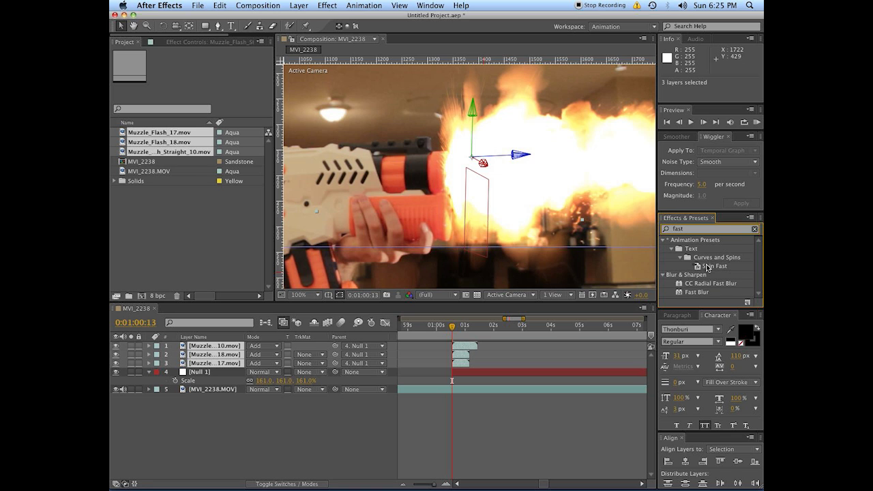
drag(689, 295, 227, 348)
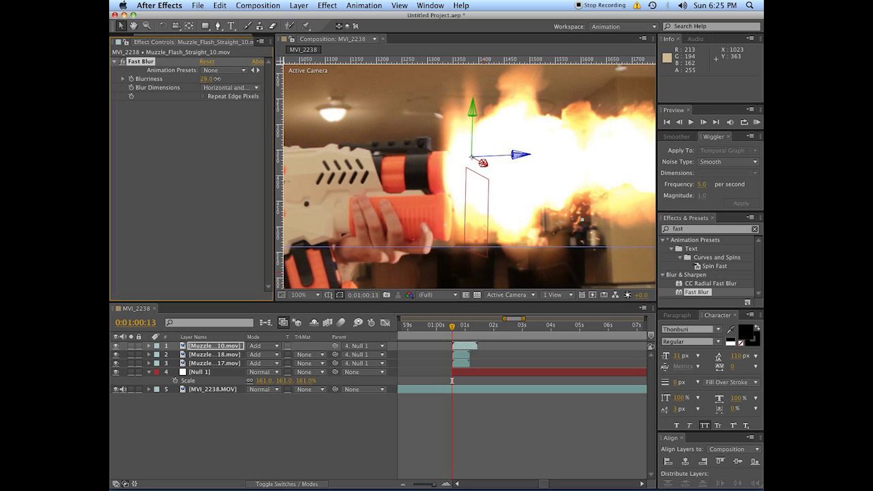
drag(188, 80, 192, 79)
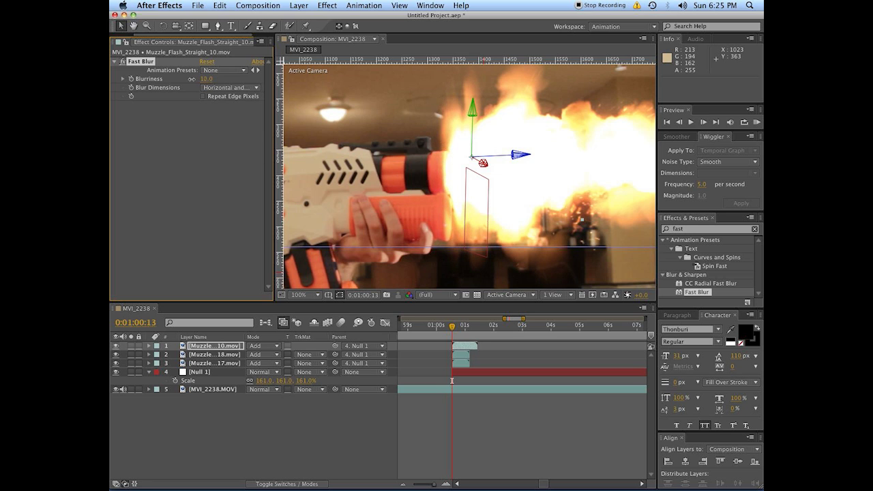
click(207, 79)
text(5)
key(Return)
- Give the Muzzle_Flash_18 and Muzzle_Flash_17 layers the same Fast Blur with a Blurriness of 5
click(218, 364)
shift+click(217, 355)
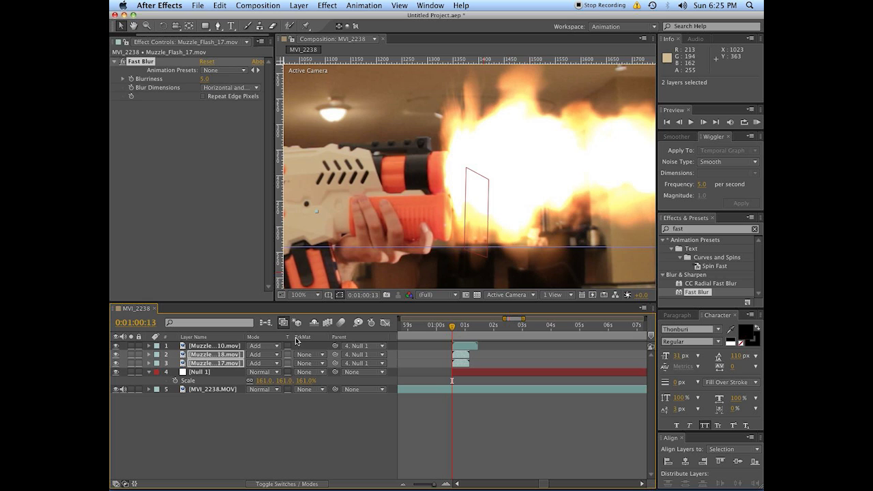
click(311, 402)
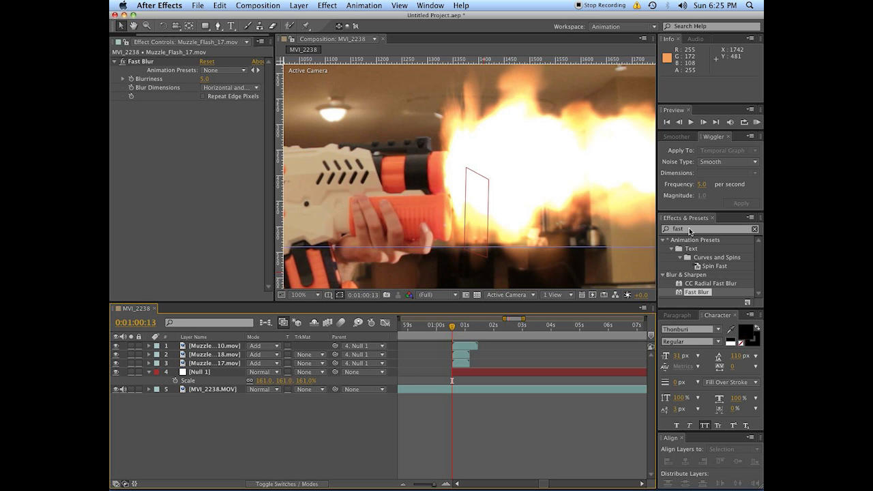
- Apply the Glow effect to the Muzzle_Flash_Straight_10 layer and set its Glow Radius to 250
click(203, 347)
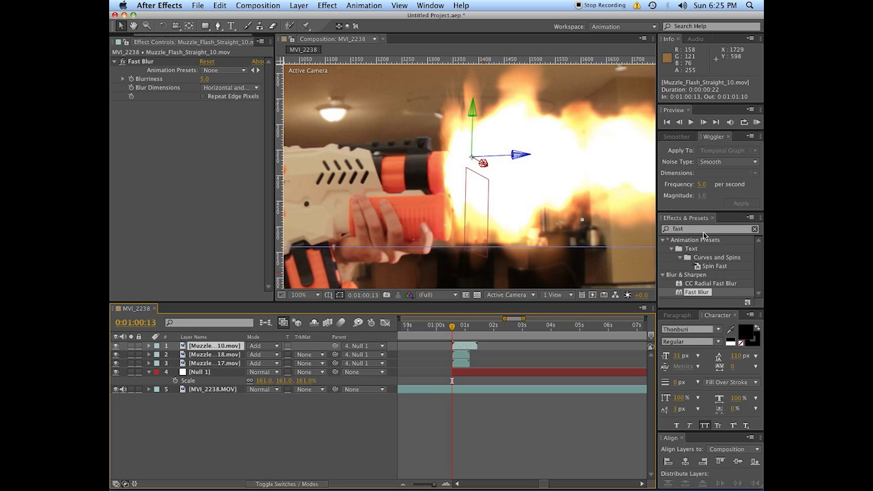
click(695, 230)
text(glow)
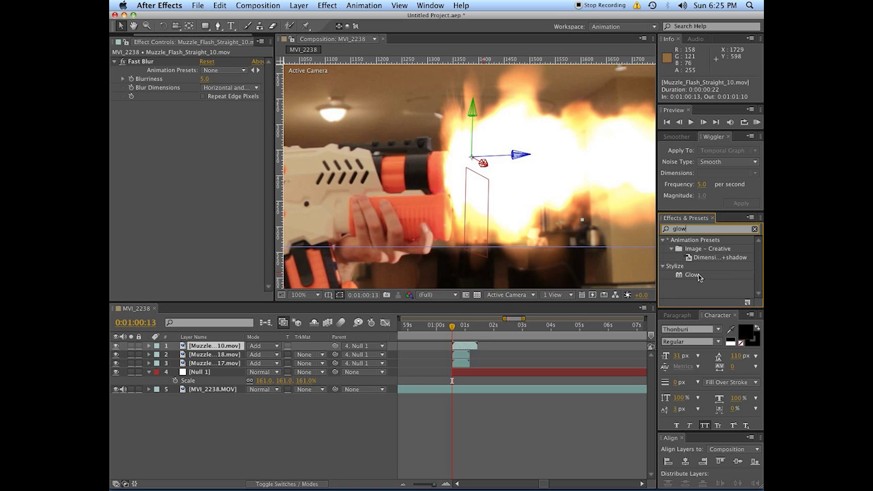
double_click(693, 275)
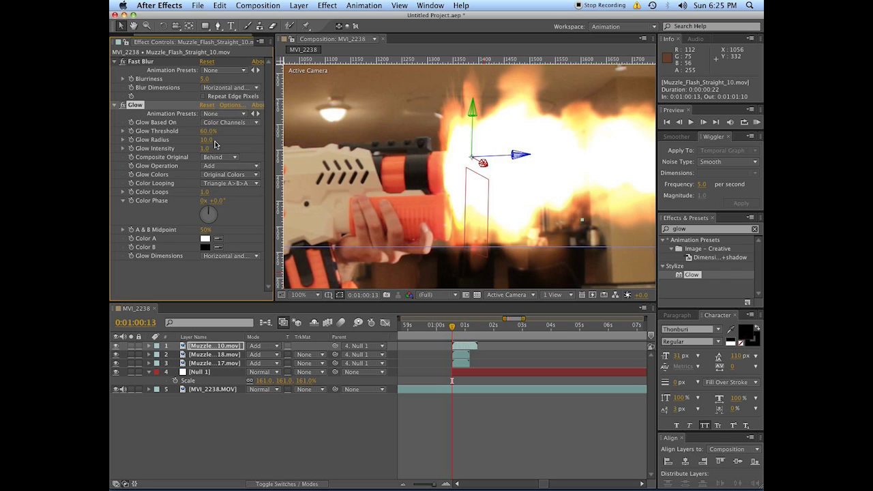
drag(207, 140, 254, 140)
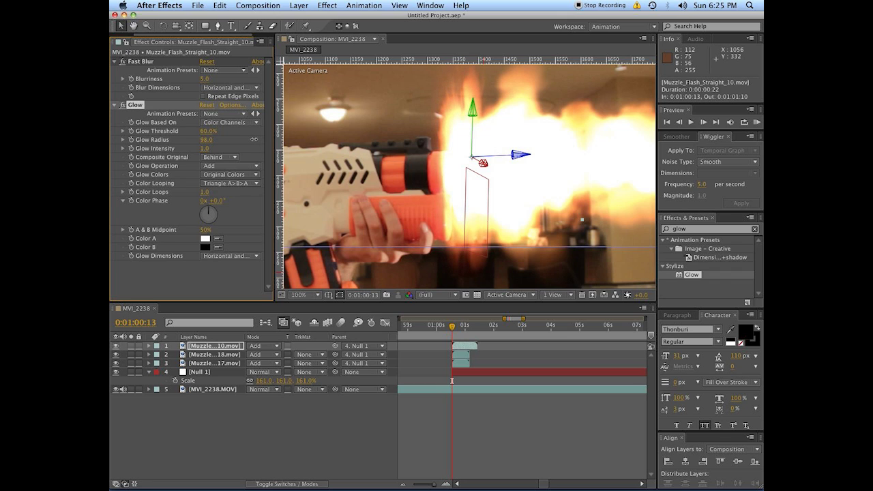
click(210, 140)
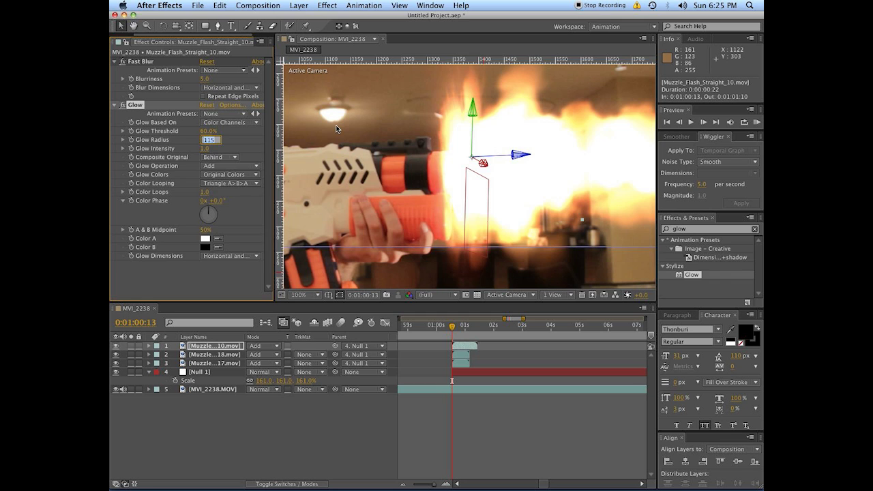
text(250)
key(Return)
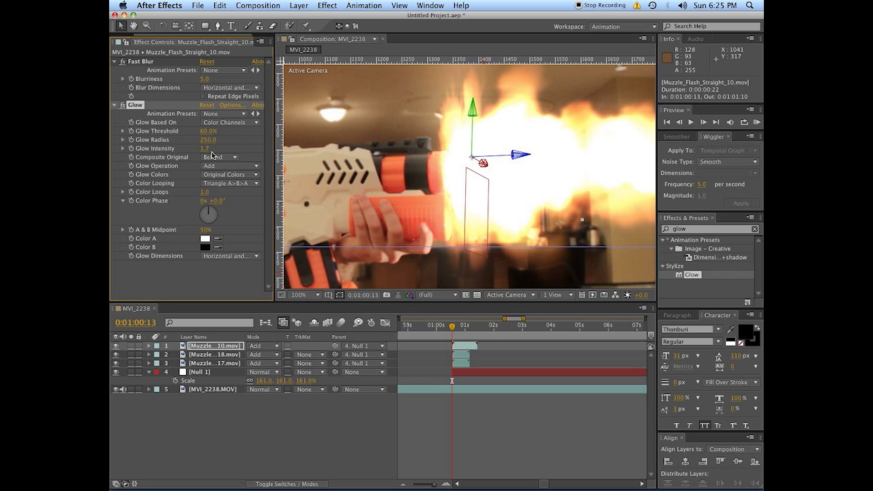
- Set the Glow Intensity to 1.8 and compare the flash with the Glow effect disabled and enabled
click(205, 148)
text(1.8)
key(Return)
scroll(459, 176, down, 2)
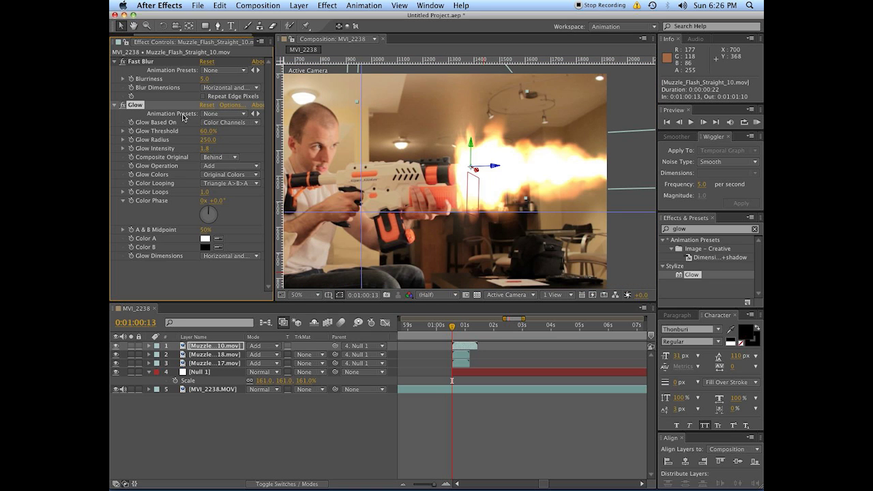
click(123, 105)
click(123, 105)
click(123, 105)
click(124, 105)
click(124, 105)
click(123, 105)
- Set the Glow Radius to 200 and the Glow Threshold to 45% on the Muzzle_Flash_Straight_10 layer
click(214, 142)
text(200)
key(Return)
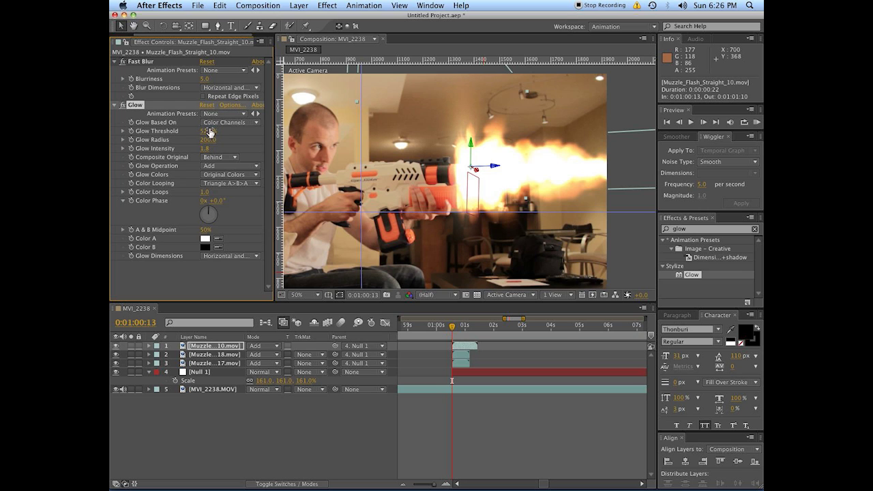
click(208, 130)
text(45)
key(Return)
- Apply the same Glow (threshold 45%, radius 200, intensity 1.8) to the Muzzle_Flash_18 and Muzzle_Flash_17 layers
click(221, 355)
shift+click(221, 364)
key(super+alt+shift+e)
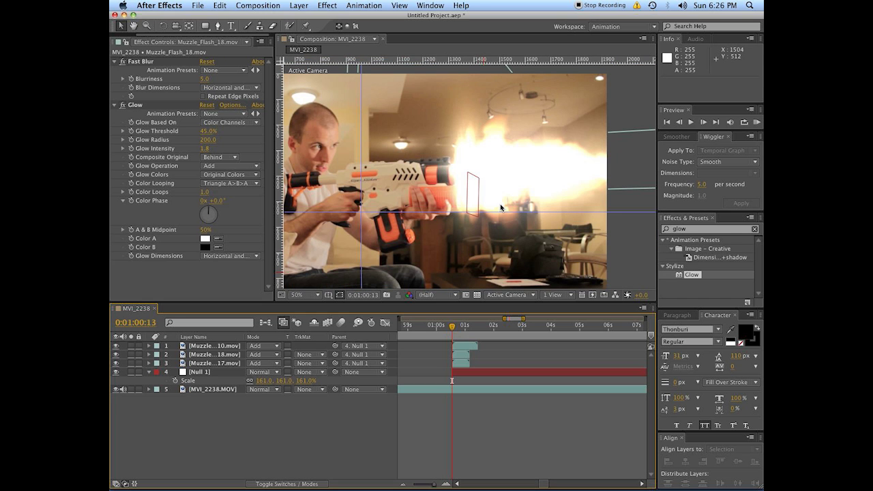
- Move Null 1 forward along its Z axis to about 1387.3, 384.4, -13.7 and roll it to about 358.8°, 295.5°, 342.2° orientation
click(468, 373)
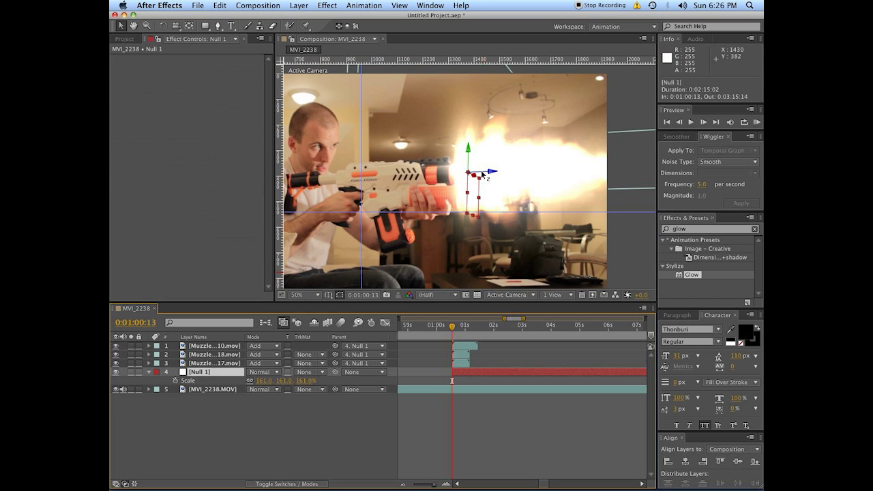
drag(483, 173, 487, 174)
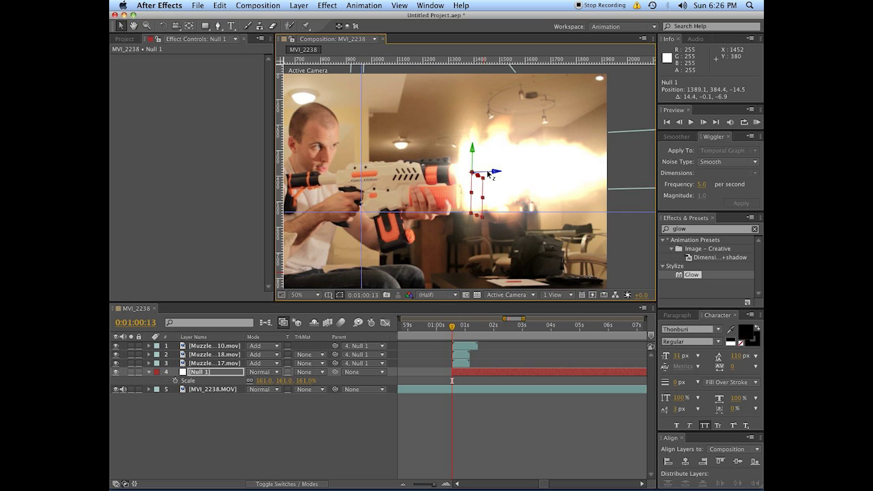
key(w)
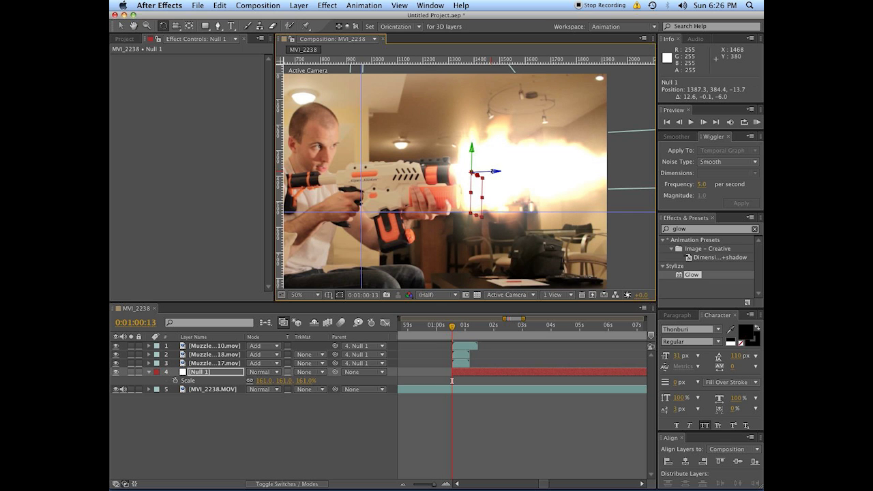
mouse_move(491, 171)
mouse_down()
mouse_move(492, 183)
mouse_move(497, 176)
mouse_up()
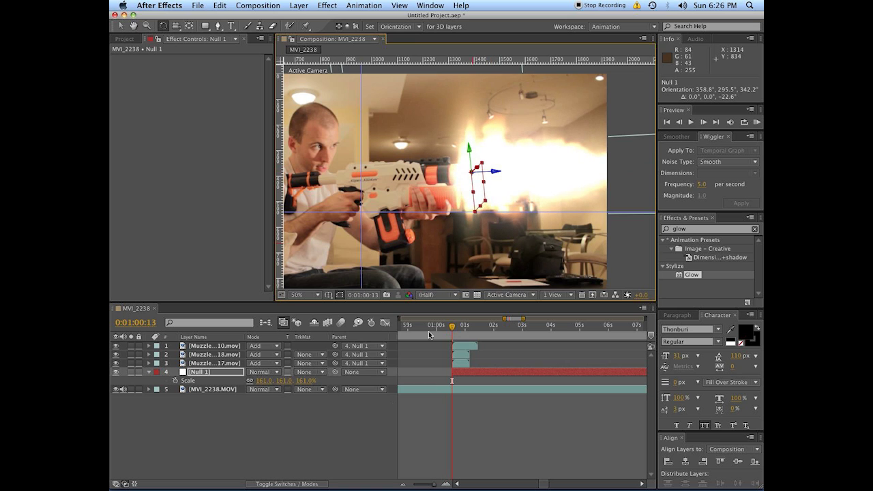
click(315, 446)
- Toggle the Muzzle_Flash_17 layer's visibility off and on to compare the flash with and without it
click(118, 364)
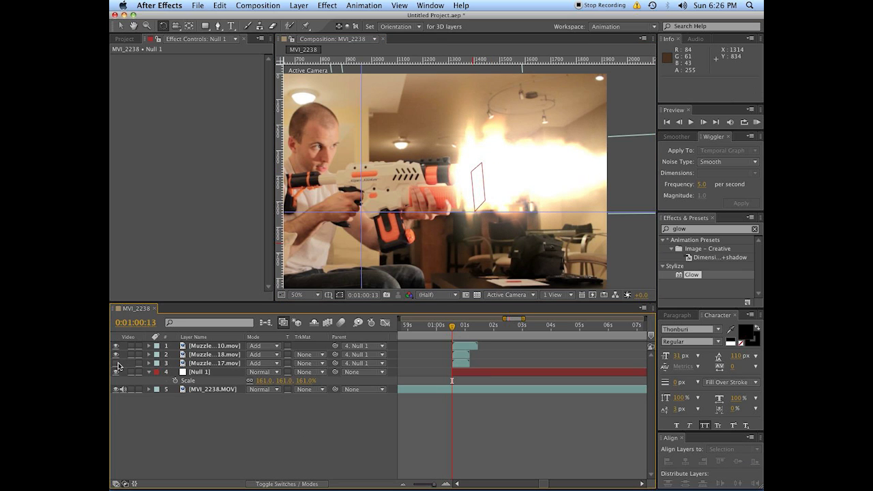
click(118, 364)
click(118, 364)
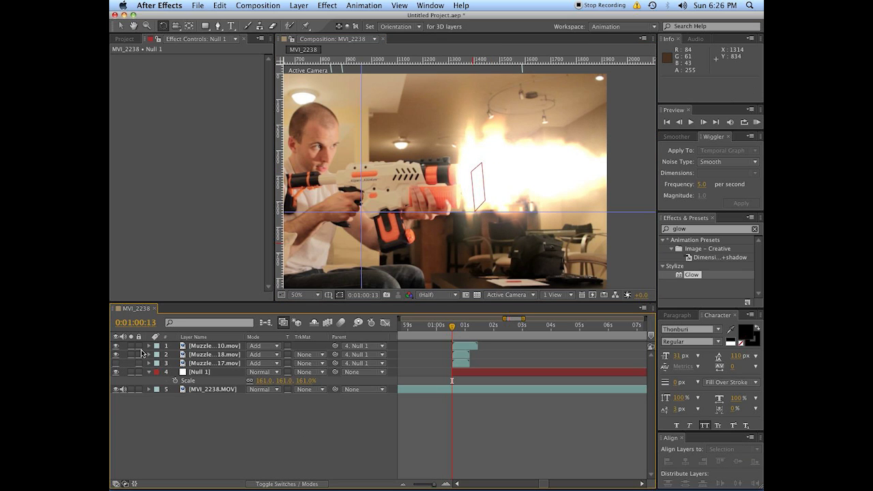
key(v)
click(482, 212)
click(491, 365)
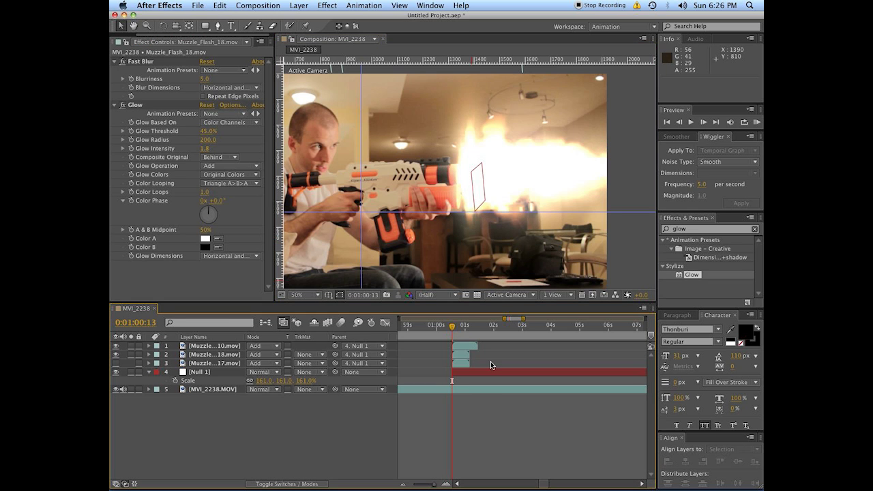
click(491, 372)
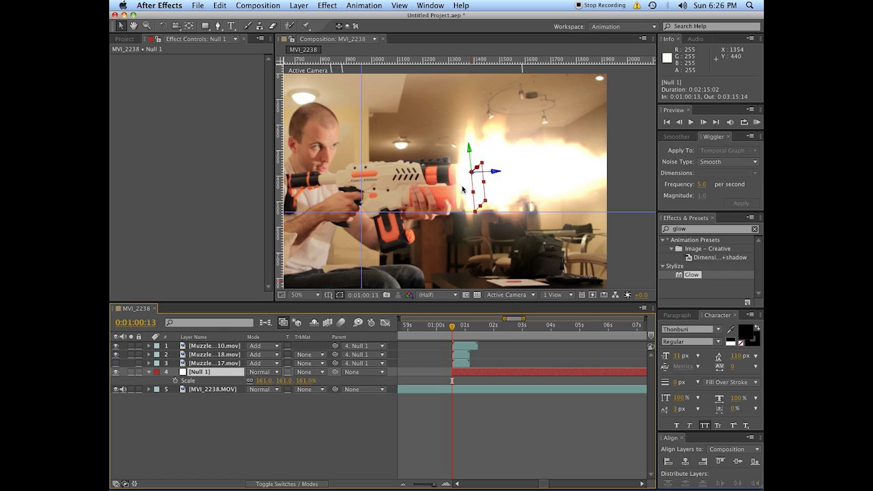
click(116, 364)
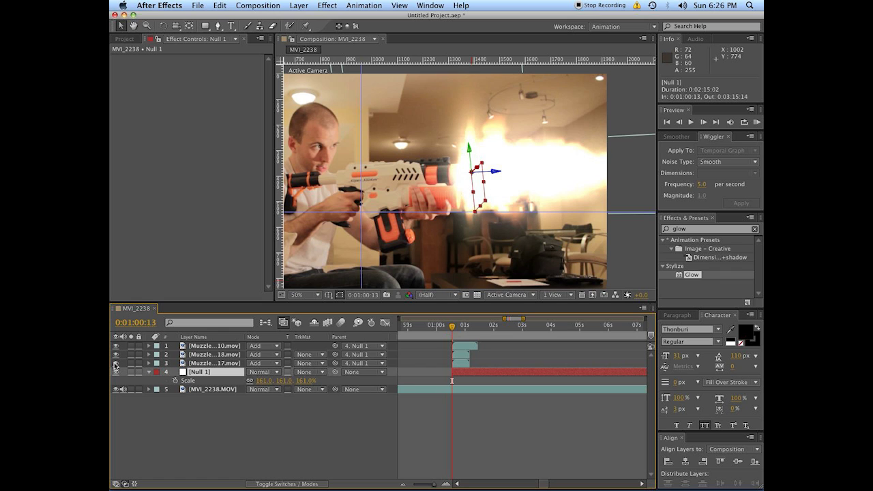
- Duplicate Null 1 and its three muzzle flash layers, and place the duplicates above the originals in the layer stack
click(453, 393)
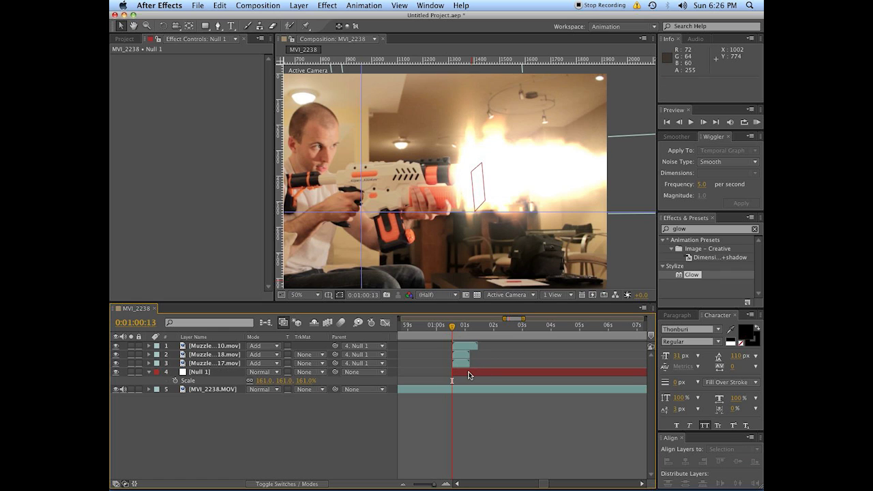
click(470, 375)
shift+click(460, 348)
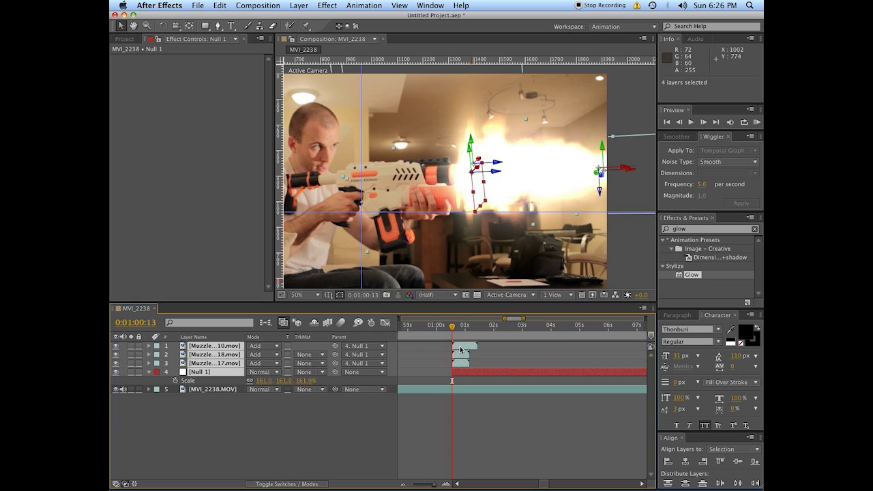
key(super+d)
drag(198, 401, 209, 348)
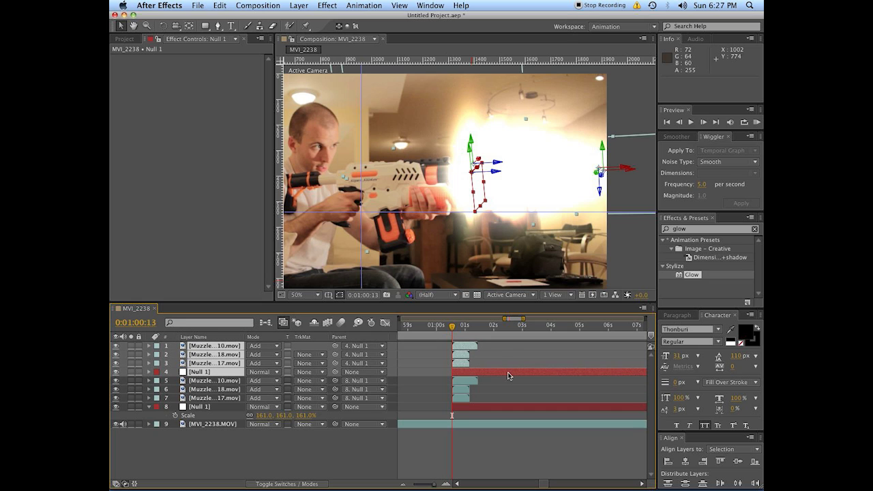
- Shift the duplicated null and flash layers five frames later so they start at 0:01:00:18, and go to that frame
drag(507, 372, 513, 372)
click(458, 327)
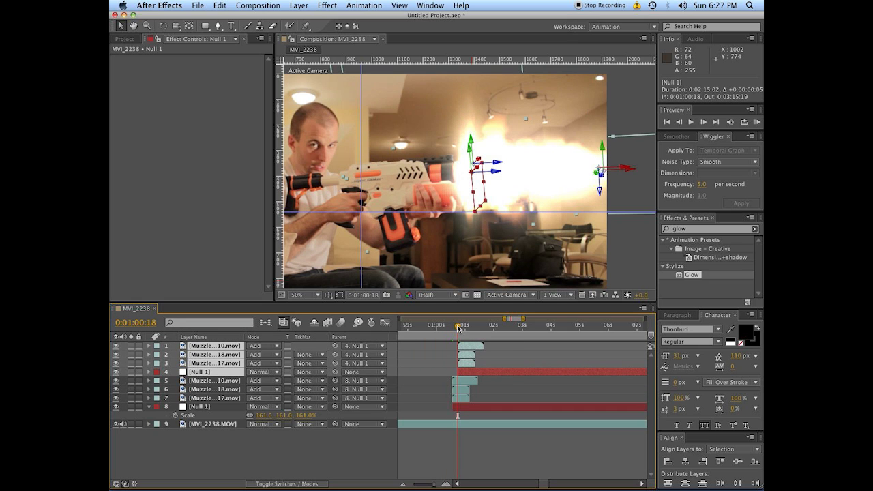
- Roll the duplicated Null 1 about its Z axis to an orientation of about 358.8°, 295.5°, 223.9°
click(506, 444)
click(500, 371)
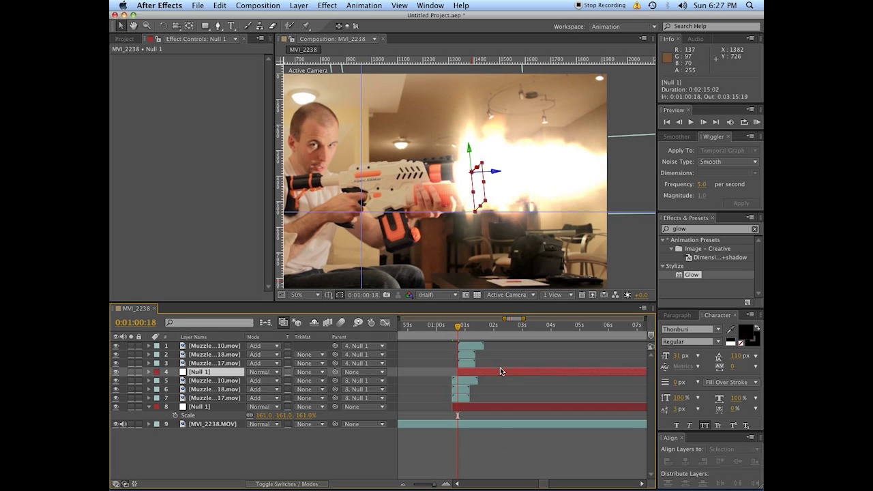
drag(481, 197, 498, 245)
scroll(493, 192, up, 2)
key(w)
key(v)
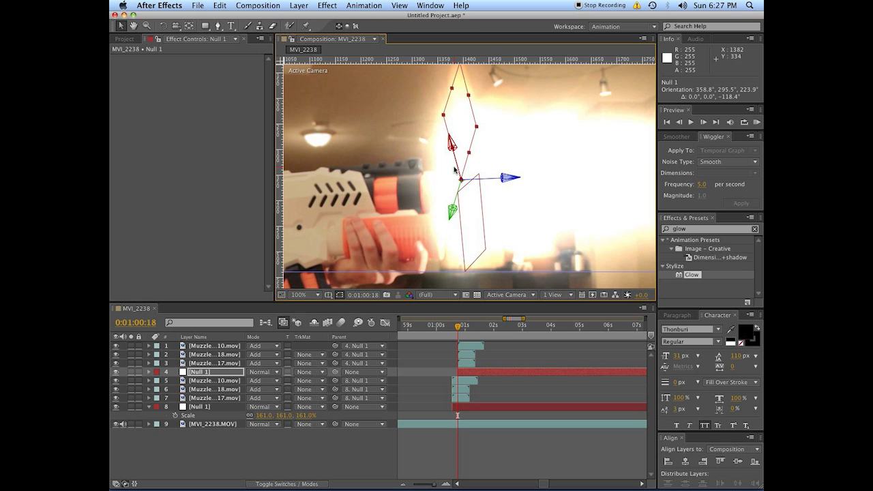
- Move the duplicated null along its Z axis to about 1415.0, 359.2, -23.9 and tilt it to about 353.2°, 297.4°, 218.9° orientation
drag(497, 180, 509, 180)
key(w)
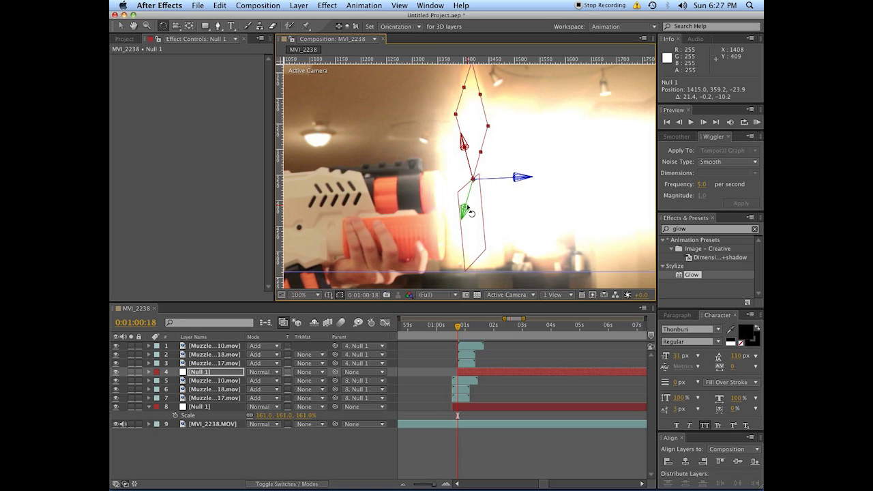
drag(498, 179, 472, 183)
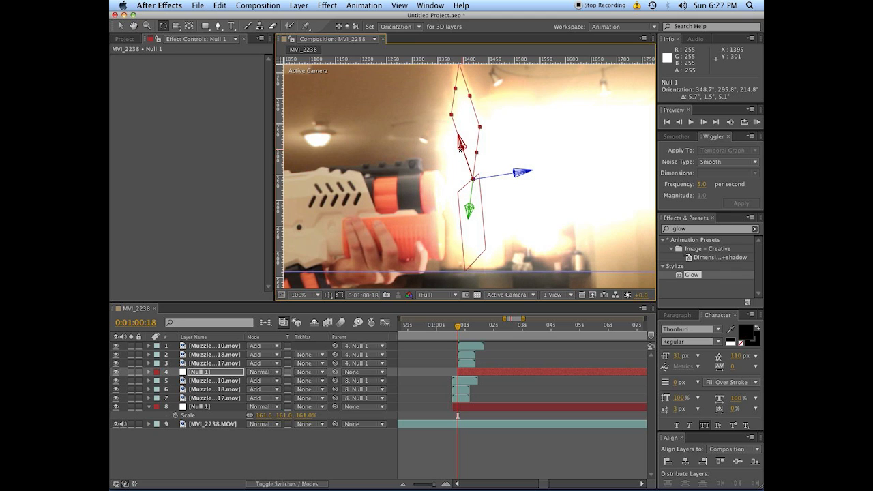
drag(462, 146, 490, 179)
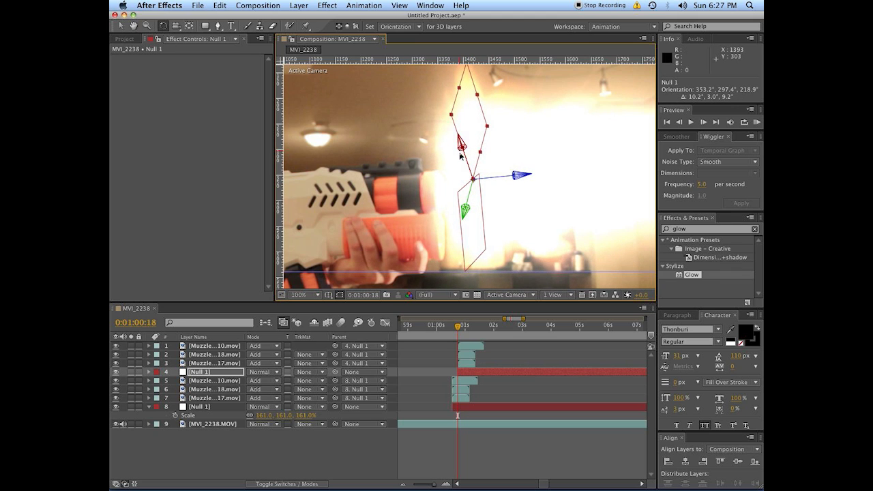
- Preview and scrub the footage between about 0:01:00:09 and 0:01:01:05 to examine both muzzle flashes against the gun barrel
click(533, 202)
key(comma)
drag(488, 232, 514, 219)
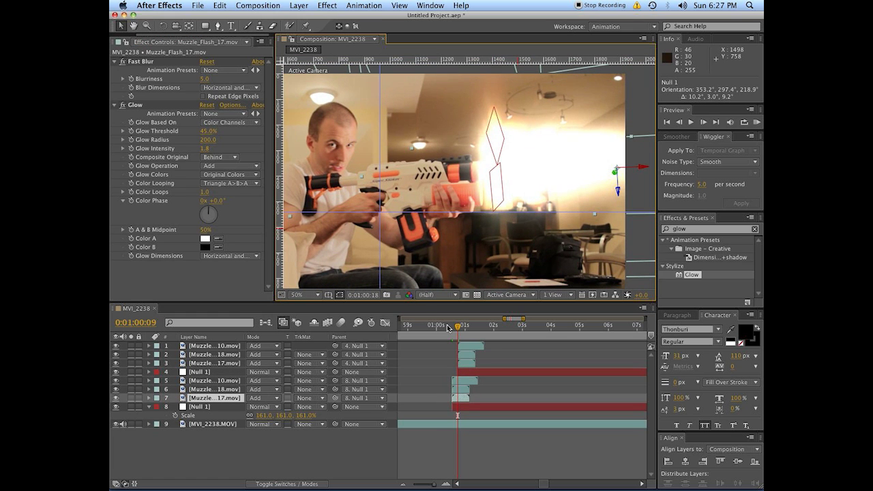
drag(449, 328, 447, 329)
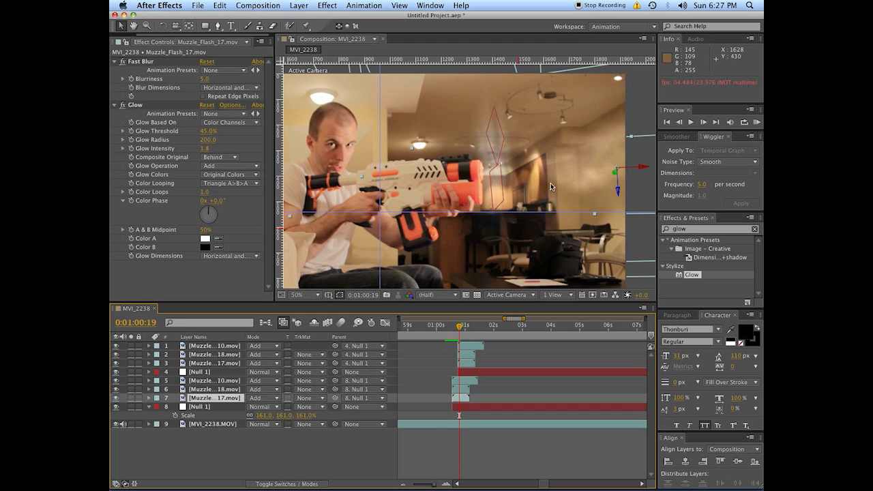
key(period)
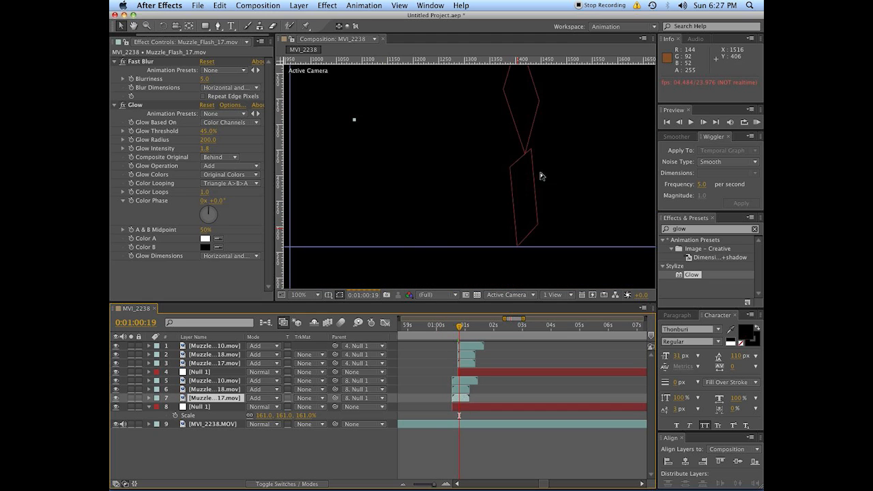
drag(541, 175, 470, 215)
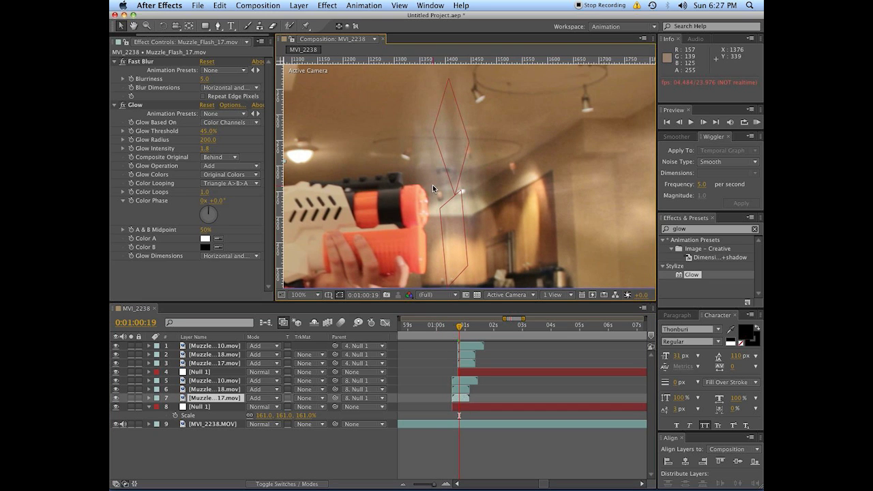
key(comma)
click(478, 470)
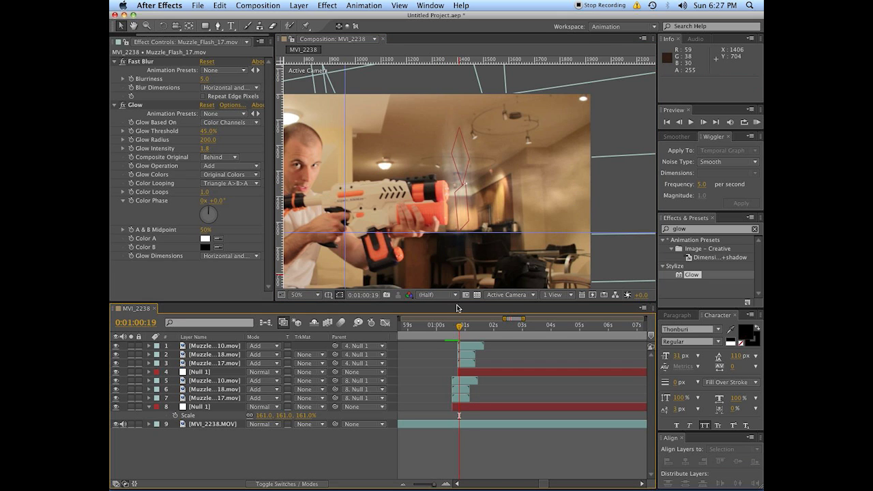
drag(460, 326, 471, 328)
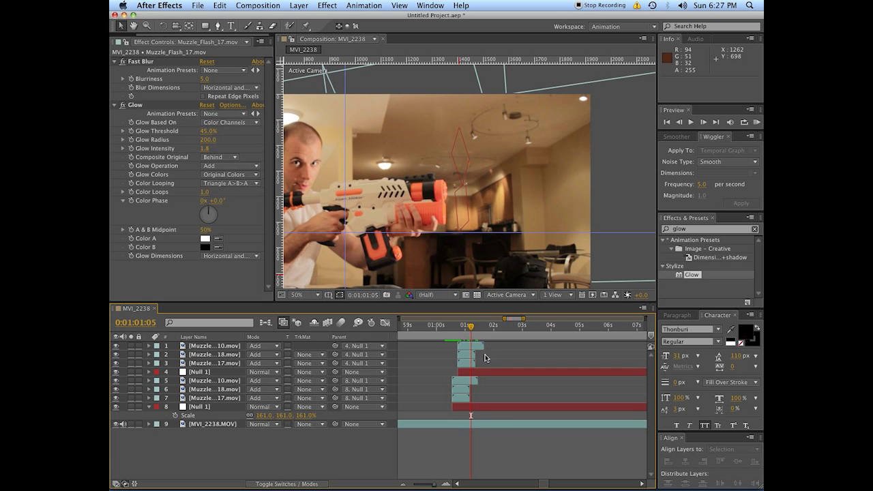
drag(462, 328, 457, 332)
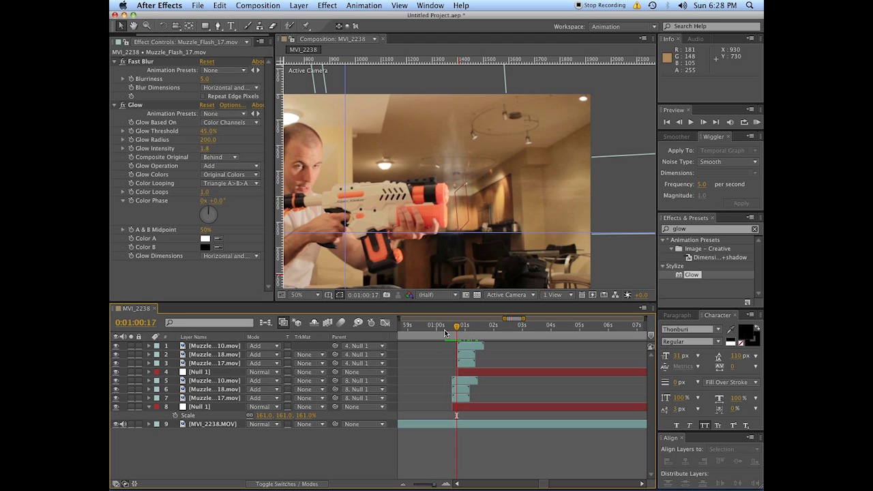
mouse_move(445, 333)
mouse_down()
mouse_move(460, 332)
mouse_move(448, 331)
mouse_up()
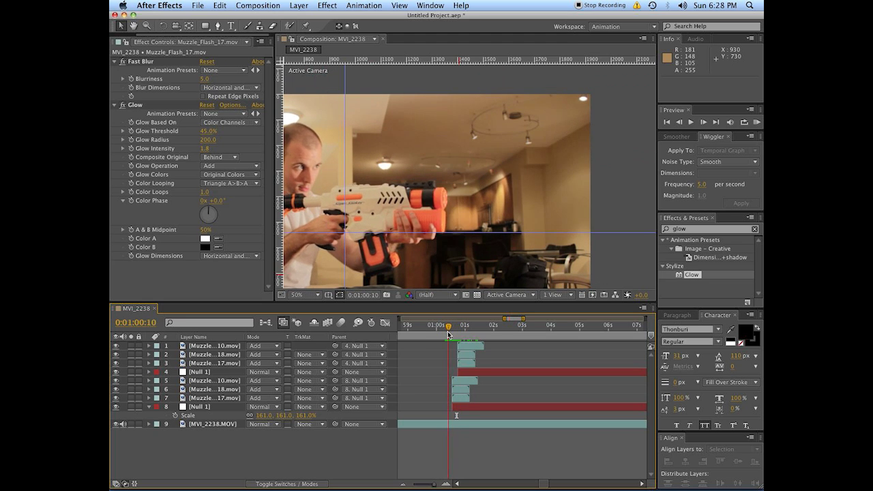
drag(340, 186, 523, 185)
scroll(522, 186, down, 2)
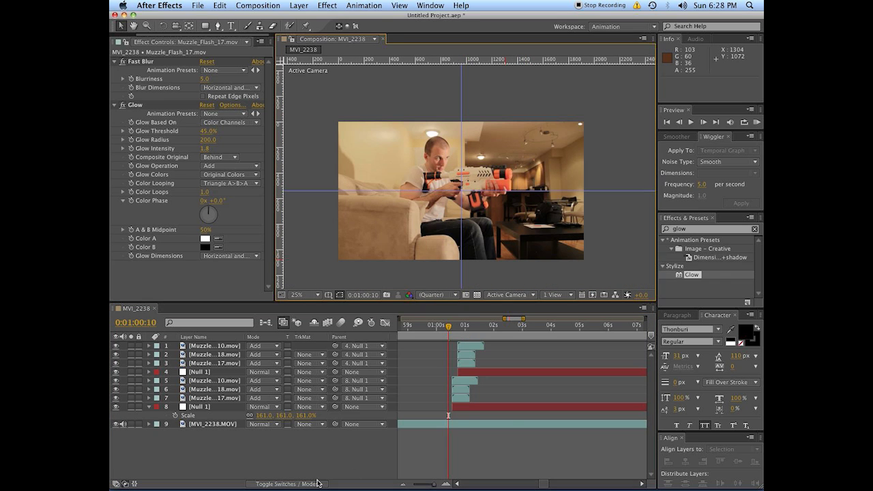
right_click(284, 450)
mouse_move(344, 393)
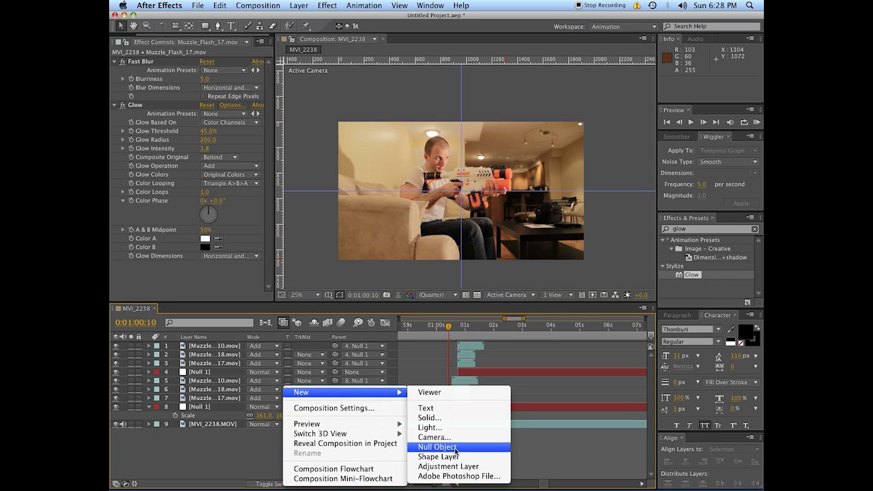
click(254, 477)
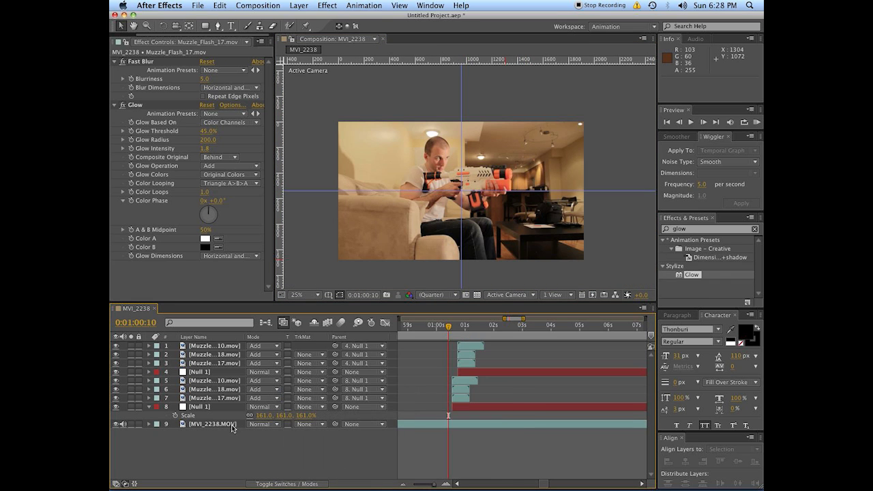
- Duplicate the MVI_2238.MOV footage layer and place the copy above all other layers in the stack
click(215, 425)
key(super+d)
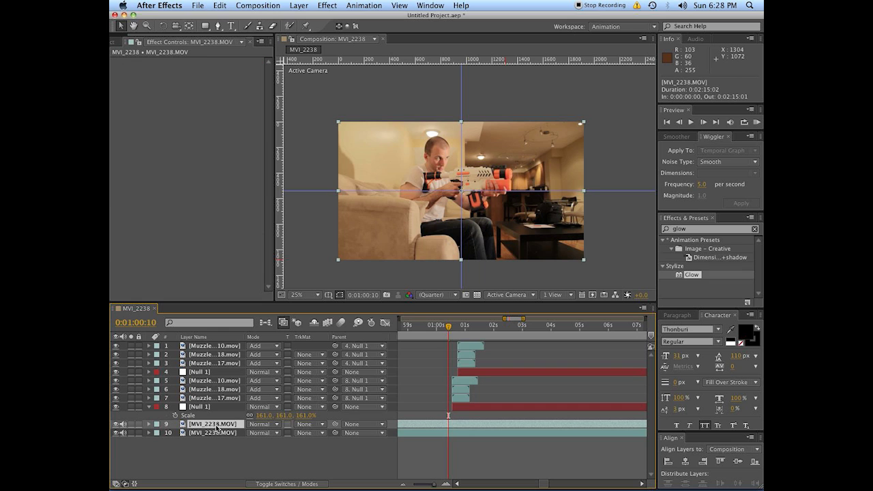
drag(217, 428, 221, 343)
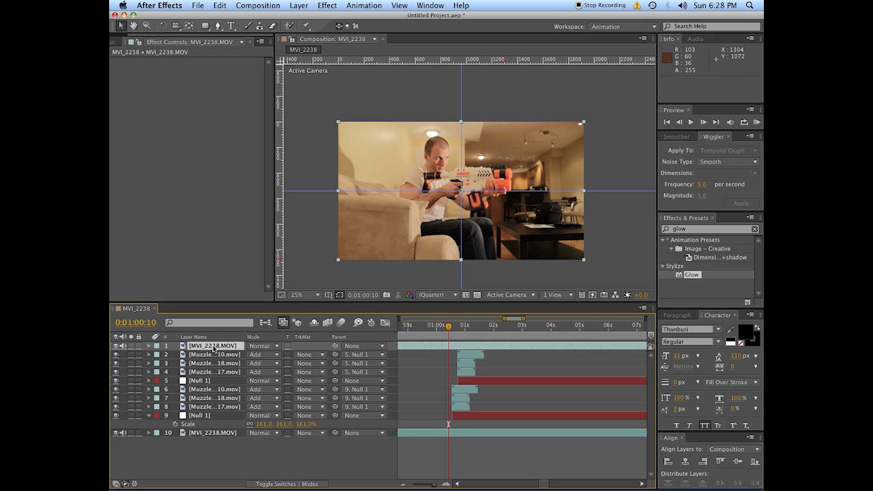
- Go to frame 0:01:00:13 and set the blending mode of the top MVI_2238.MOV copy to Add
click(452, 329)
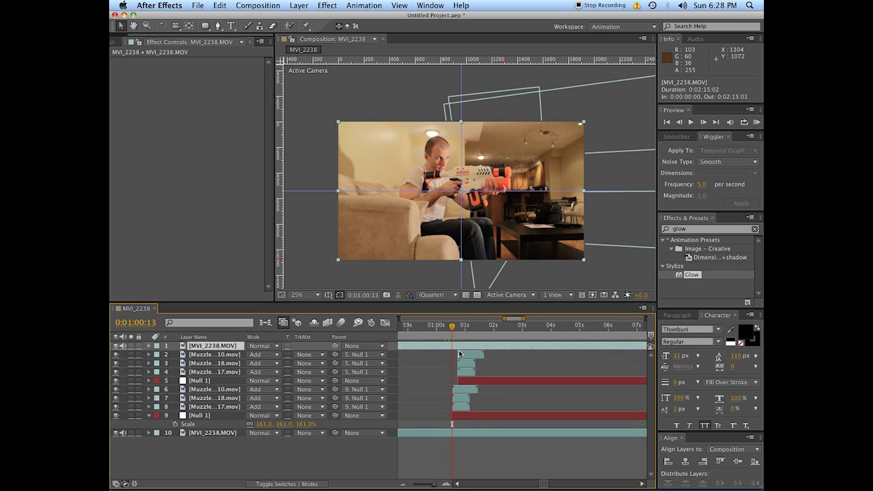
click(204, 435)
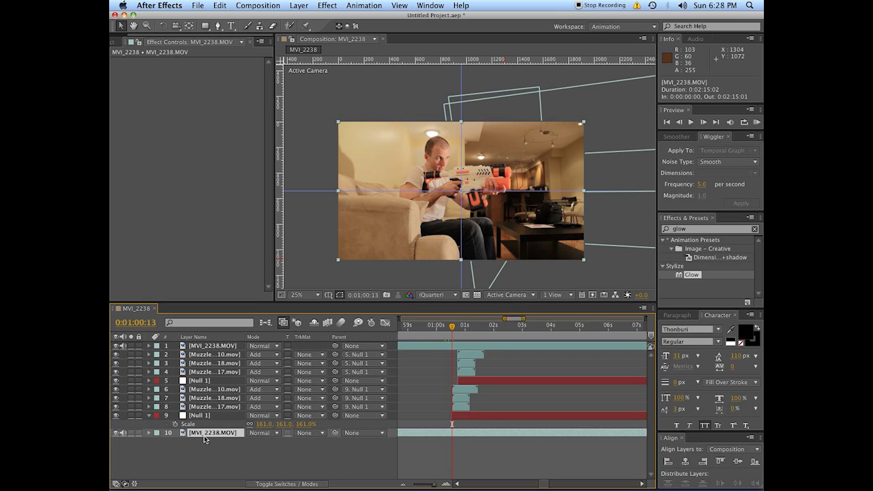
click(457, 348)
click(272, 348)
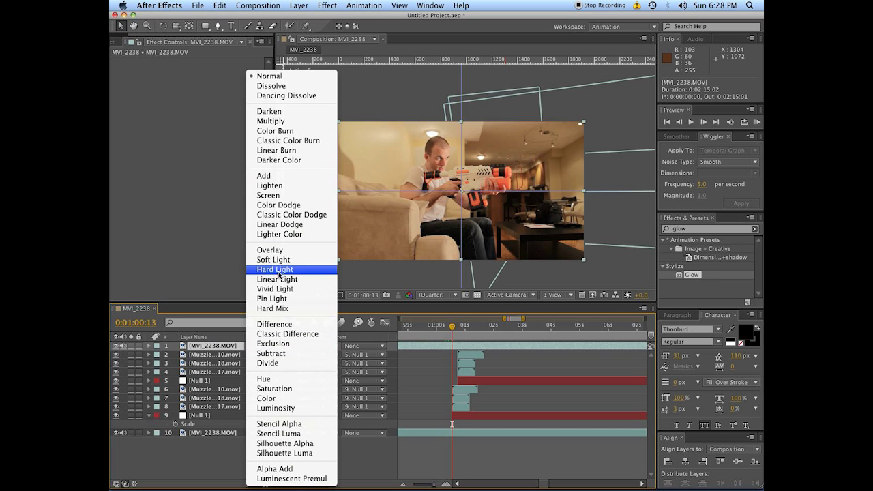
click(275, 176)
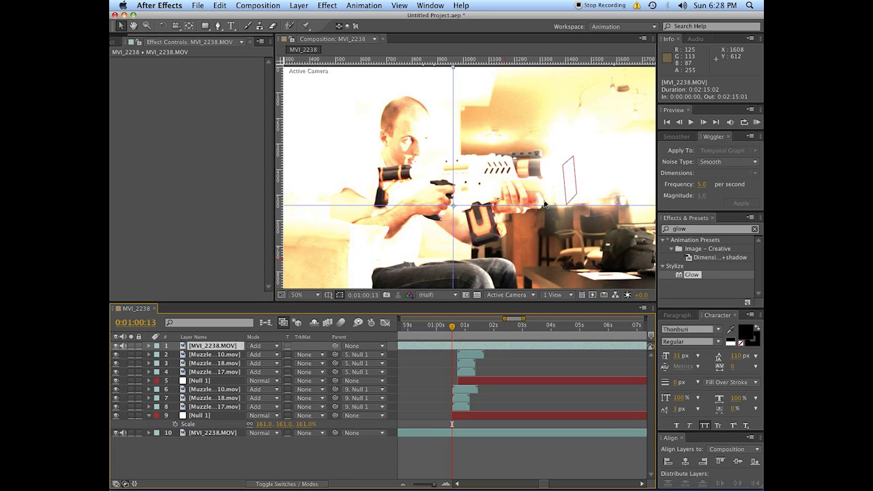
drag(572, 203, 527, 189)
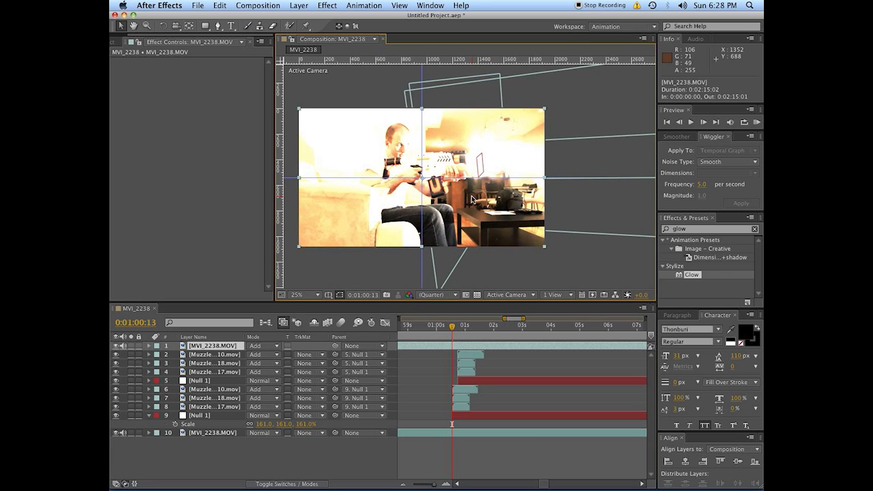
scroll(474, 198, up, 1)
scroll(454, 215, down, 1)
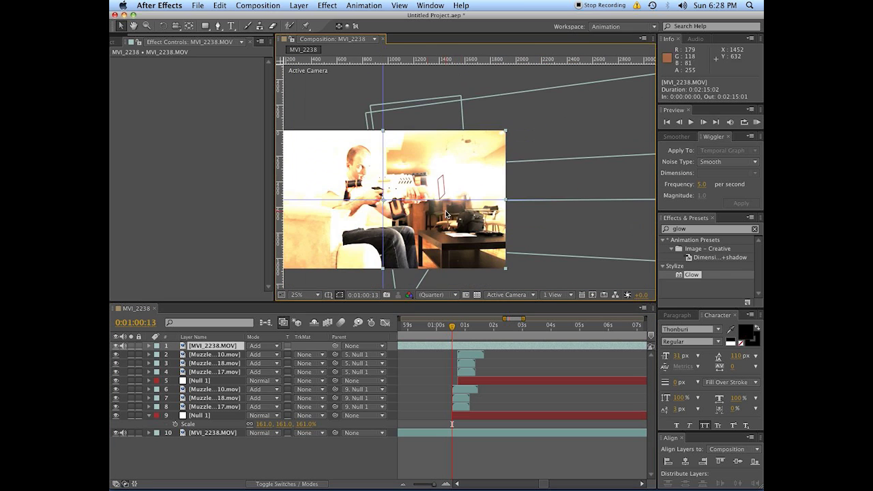
key(v)
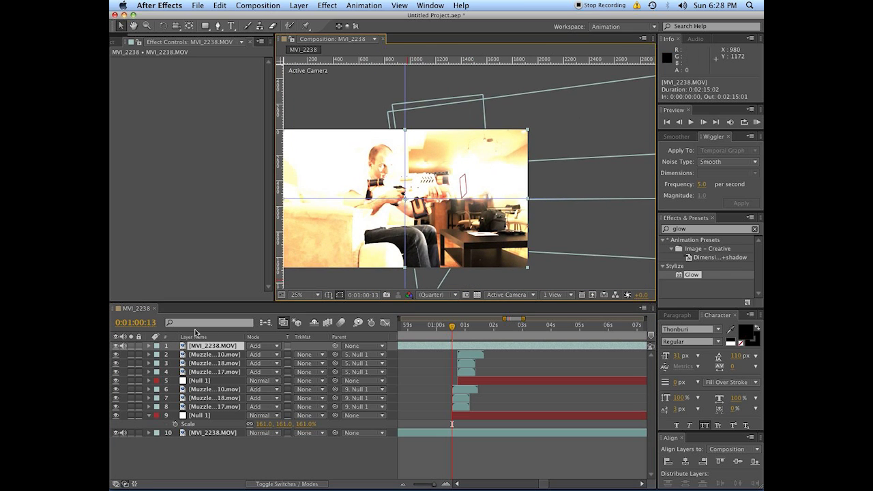
- Hide the top footage copy and draw a closed 11-point Pen mask on it around the shooter's front, the gun and the flash side of the room
click(117, 346)
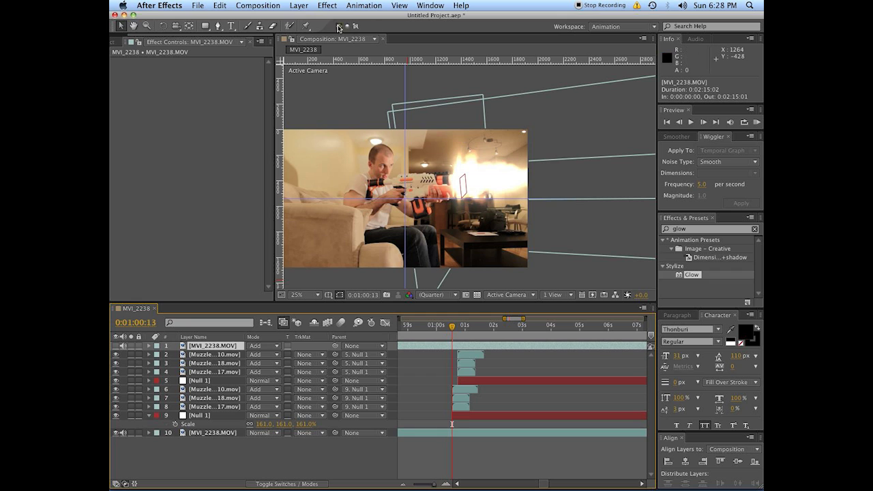
click(218, 26)
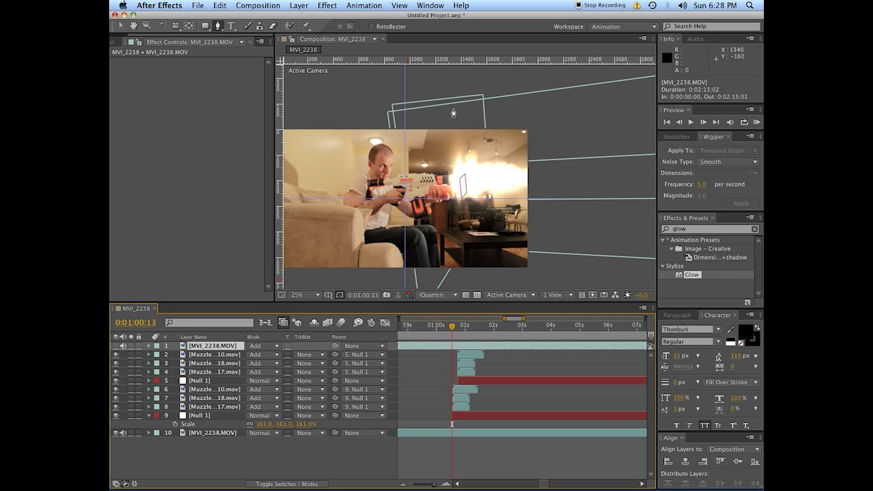
drag(460, 118, 442, 125)
click(391, 149)
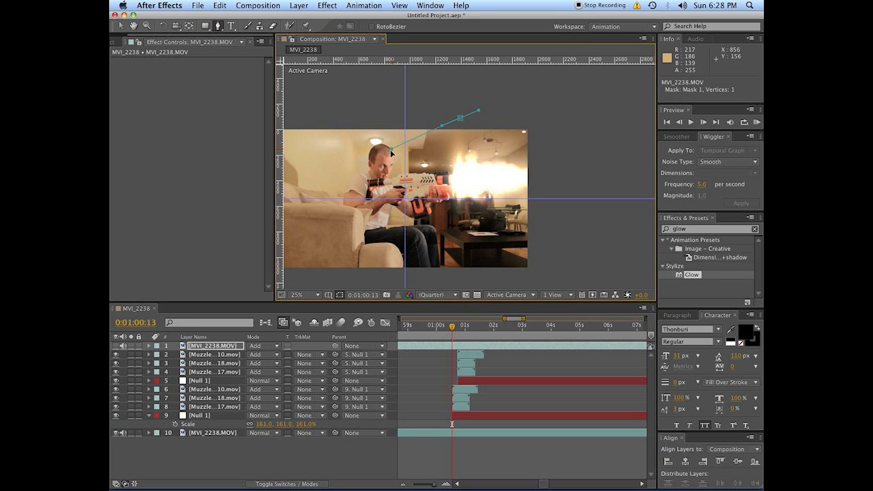
click(380, 168)
click(377, 185)
click(387, 256)
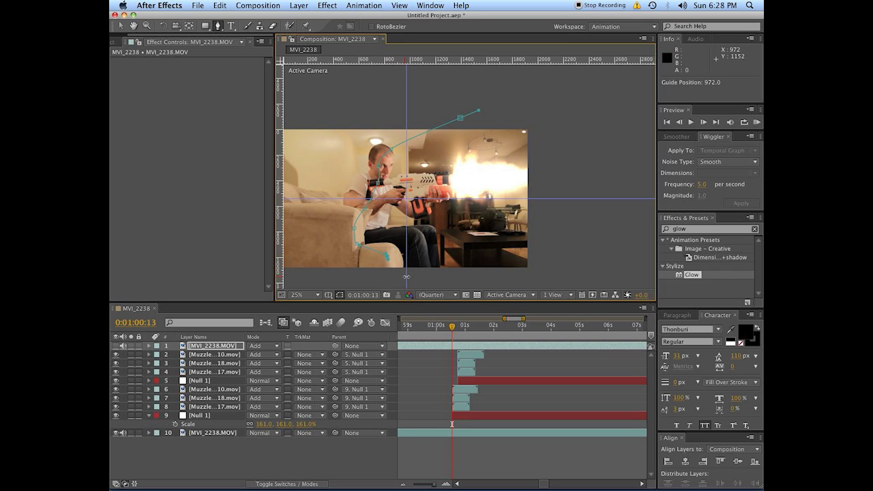
drag(568, 276, 564, 280)
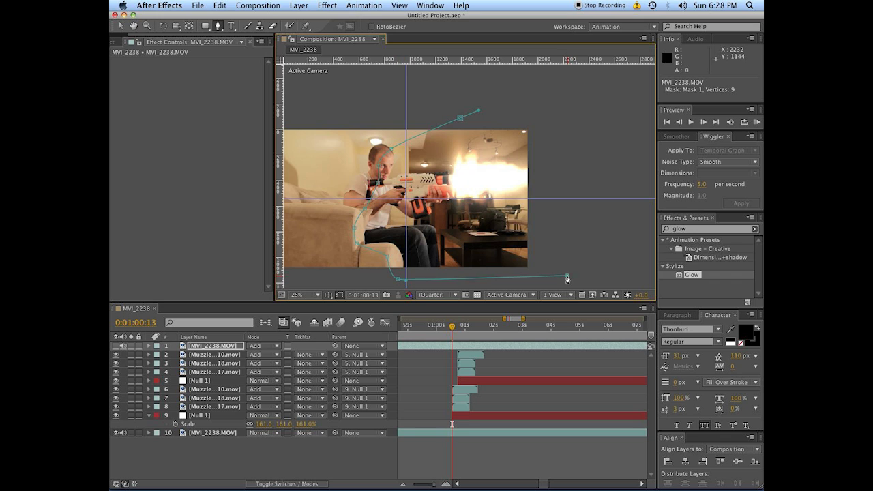
drag(568, 134, 567, 127)
click(462, 119)
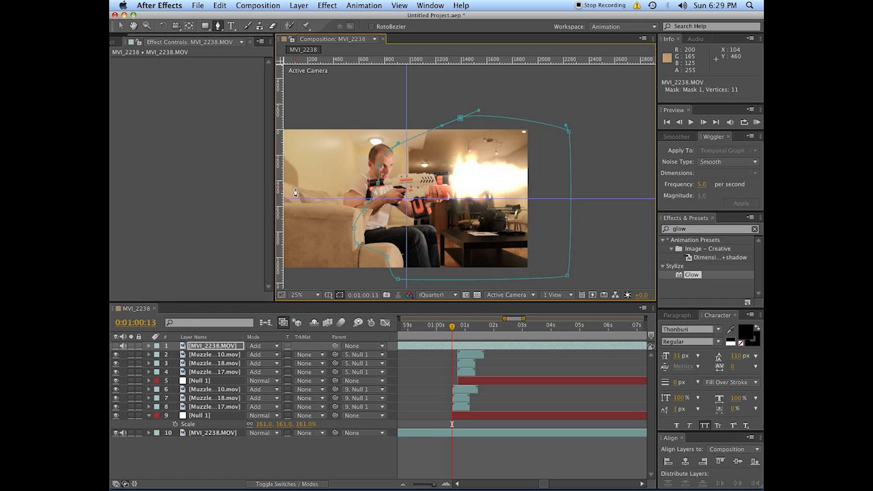
- Solo and unsolo the masked top footage copy to check its mask, leaving the layer visible and deselected
scroll(456, 232, up, 2)
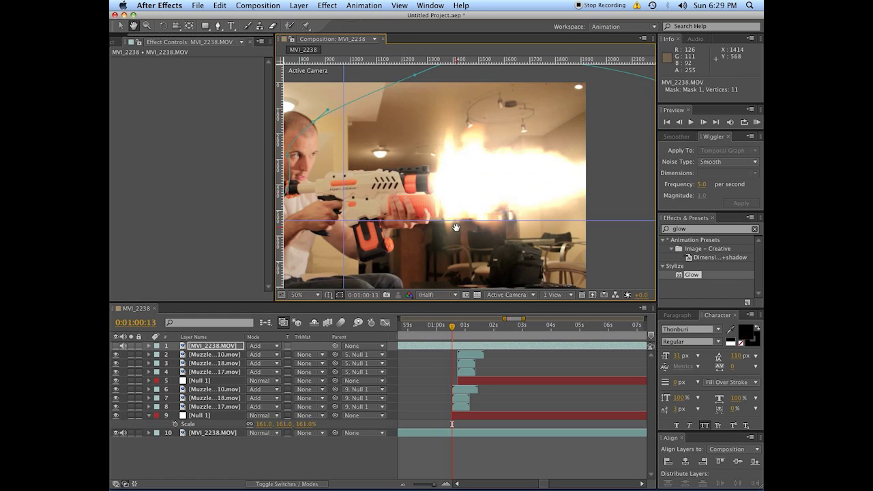
click(131, 346)
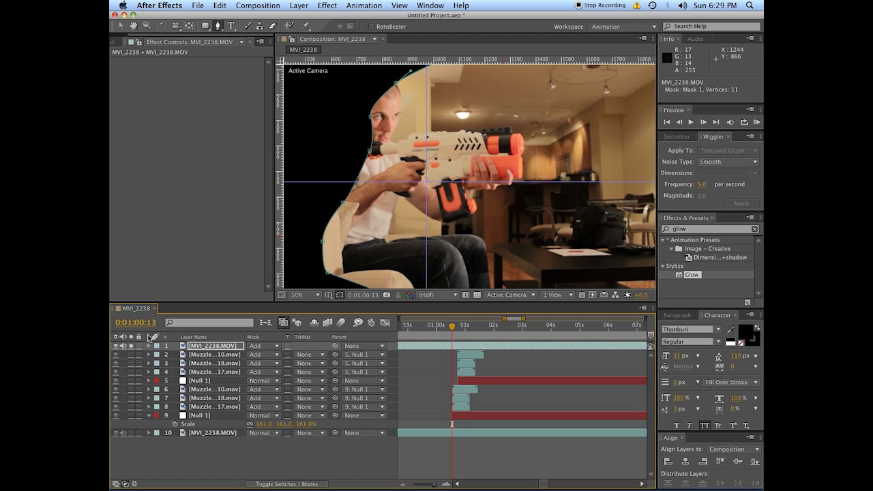
click(131, 346)
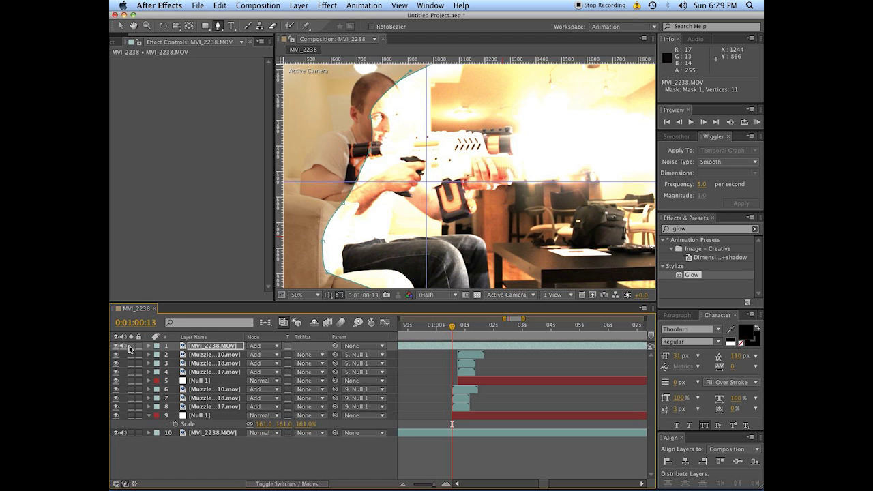
key(v)
click(488, 467)
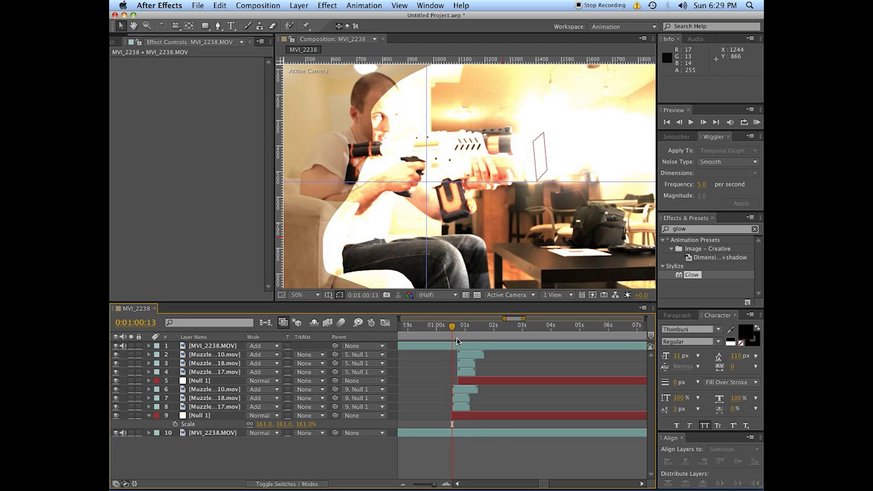
- Set the opacity of the top MVI_2238.MOV copy to 50%
click(456, 338)
drag(456, 334, 451, 333)
click(454, 348)
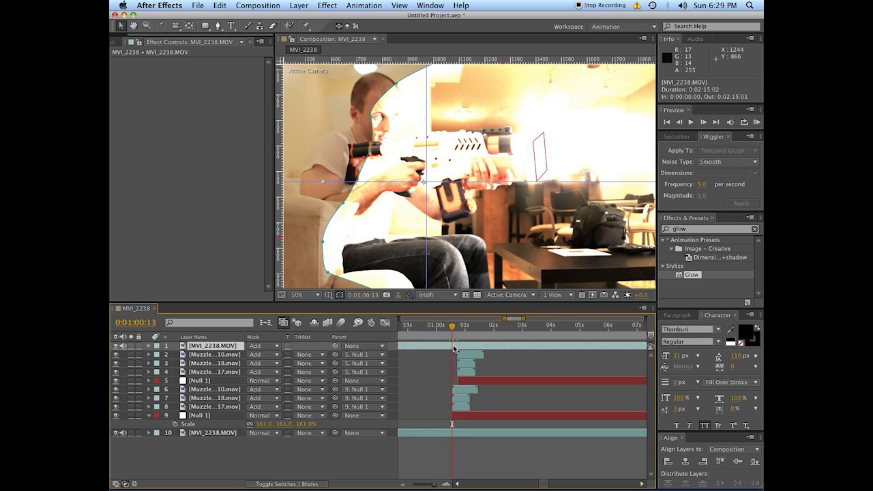
key(t)
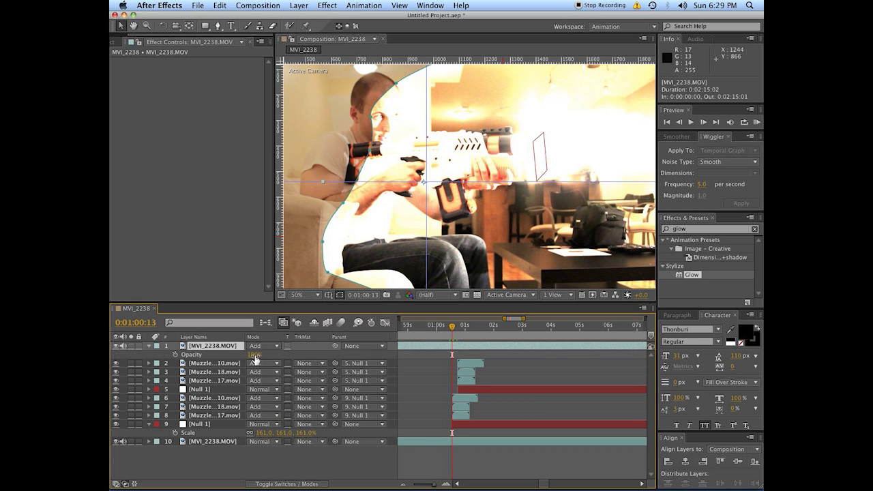
click(254, 356)
text(50)
key(Return)
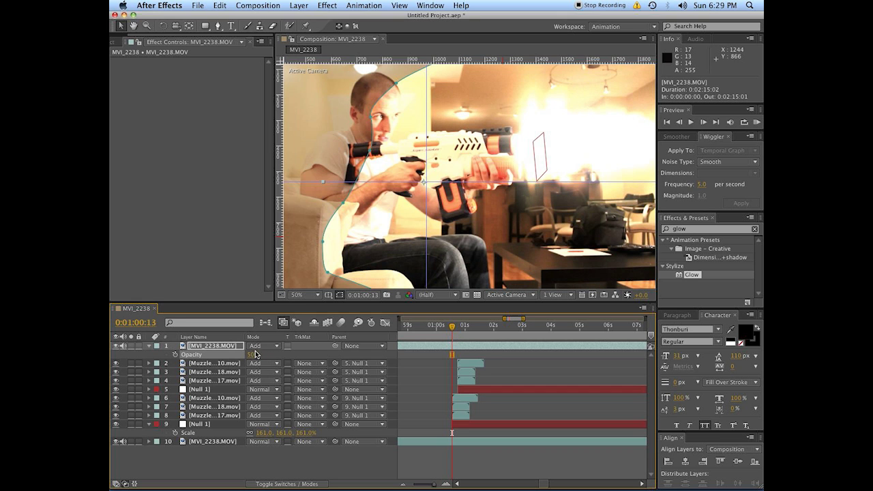
- Set the feather of Mask 1 on the top MVI_2238.MOV copy to 100 pixels in both directions
key(m)
key(m)
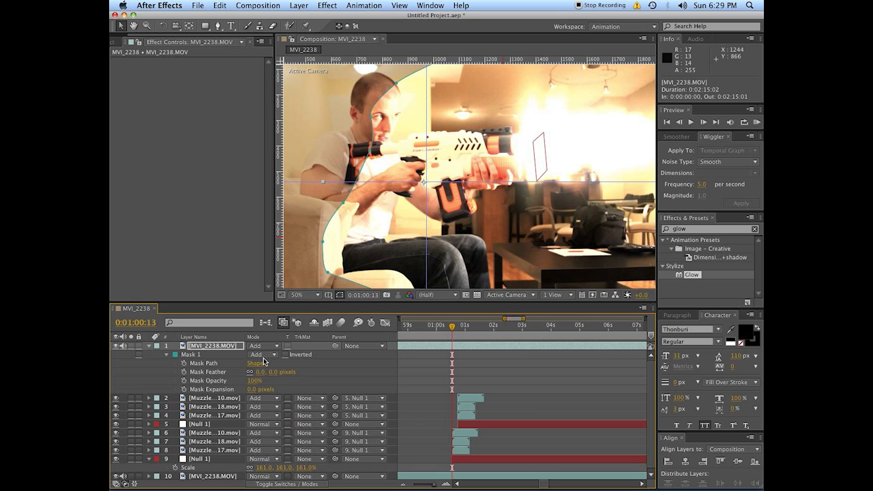
click(275, 375)
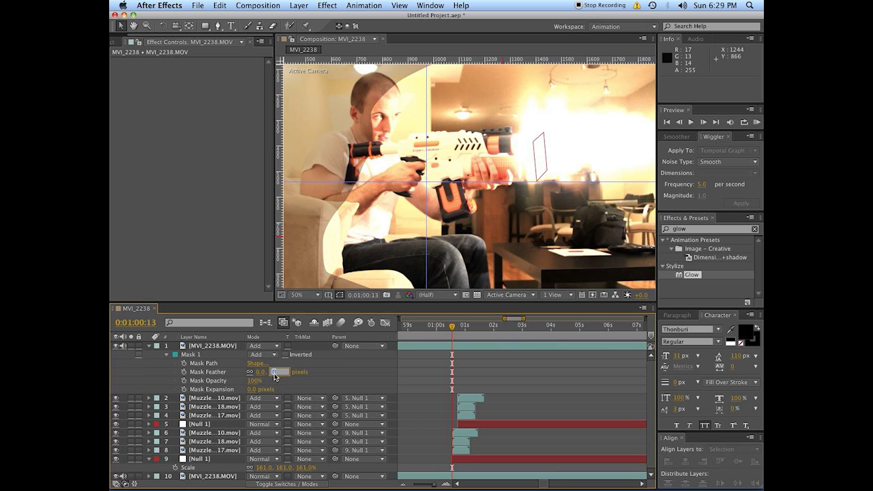
text(100)
key(Return)
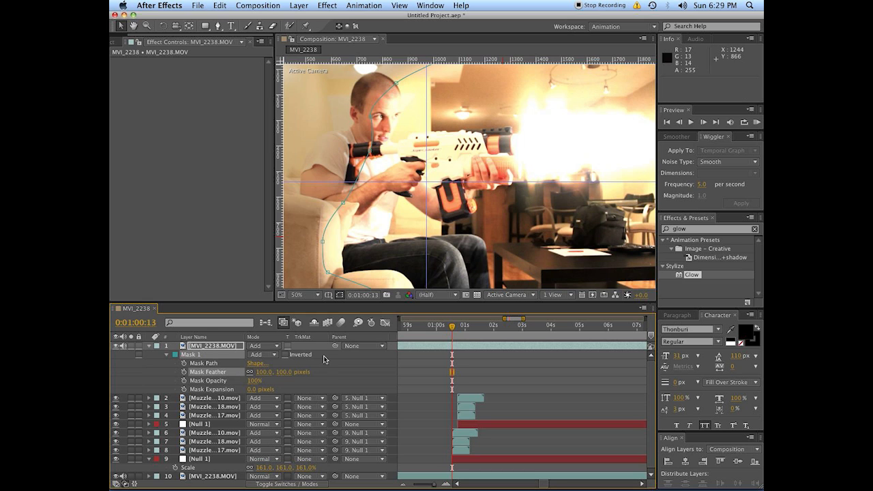
- Set the opacity of the masked top MVI_2238.MOV copy to 20%
click(230, 345)
key(t)
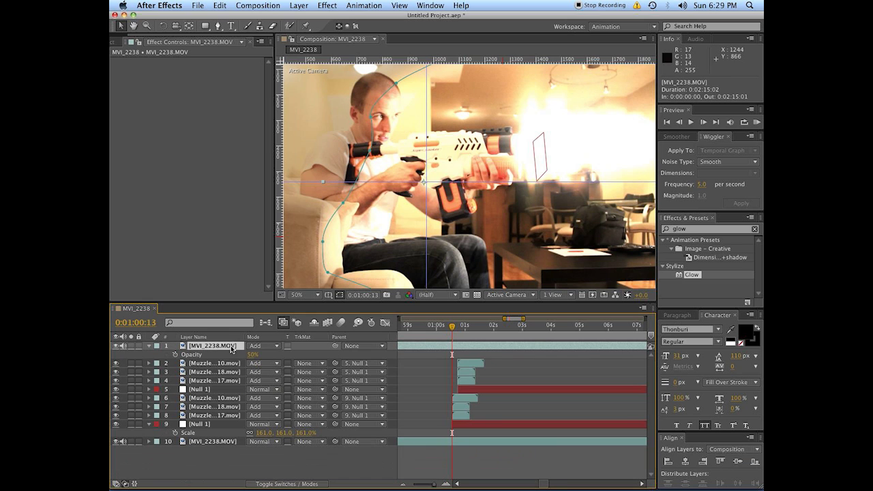
click(252, 354)
text(20)
key(Return)
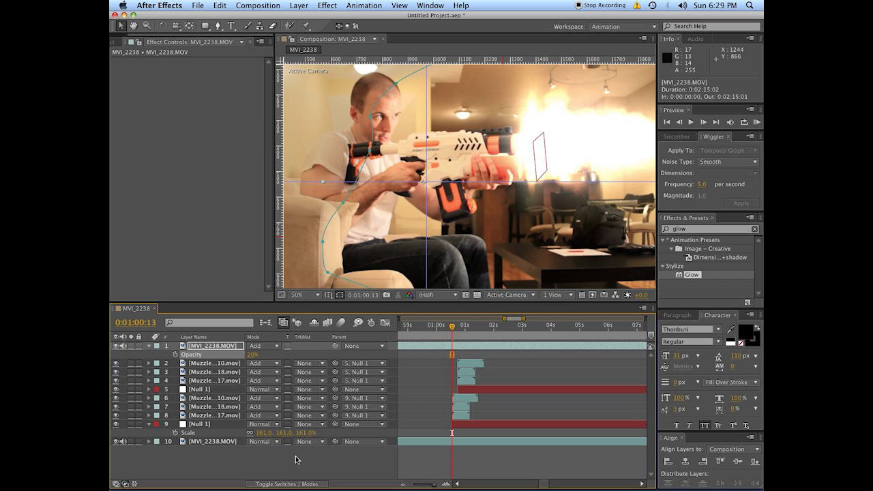
- Trim the masked footage copy to three frames, from 0:01:00:13 to 0:01:00:15
click(454, 356)
click(454, 346)
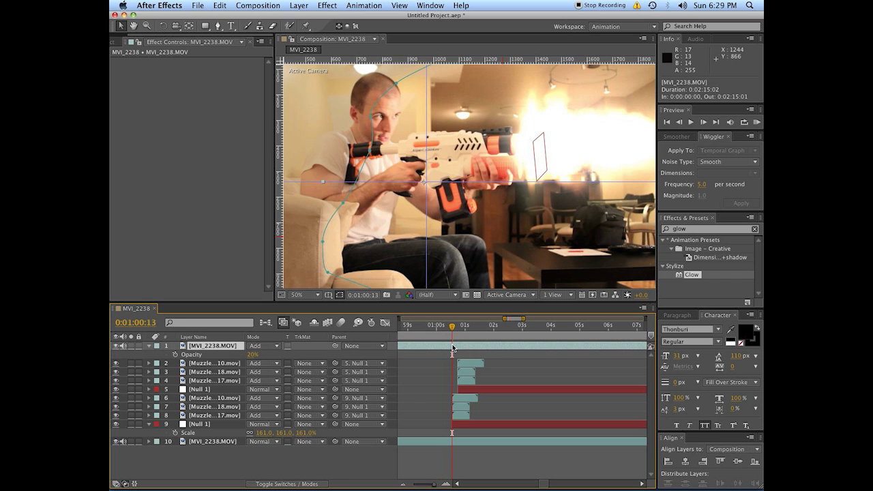
key(alt+bracketleft)
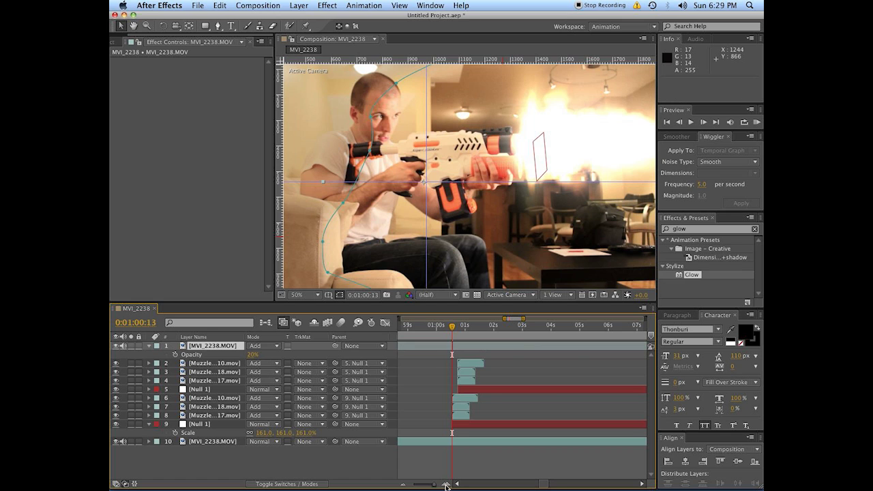
click(446, 485)
drag(466, 347, 473, 347)
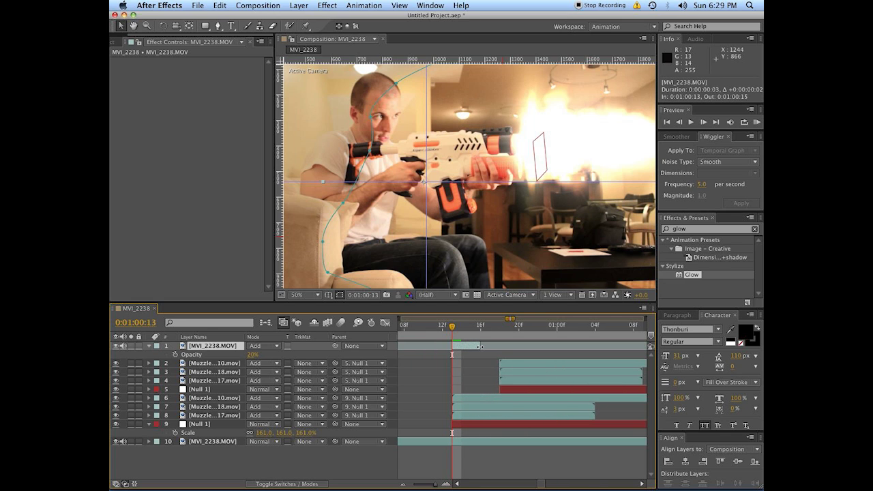
- Keyframe the masked copy's opacity at 20% on 0:01:00:13 and at 0% on 0:01:00:16
key(t)
key(t)
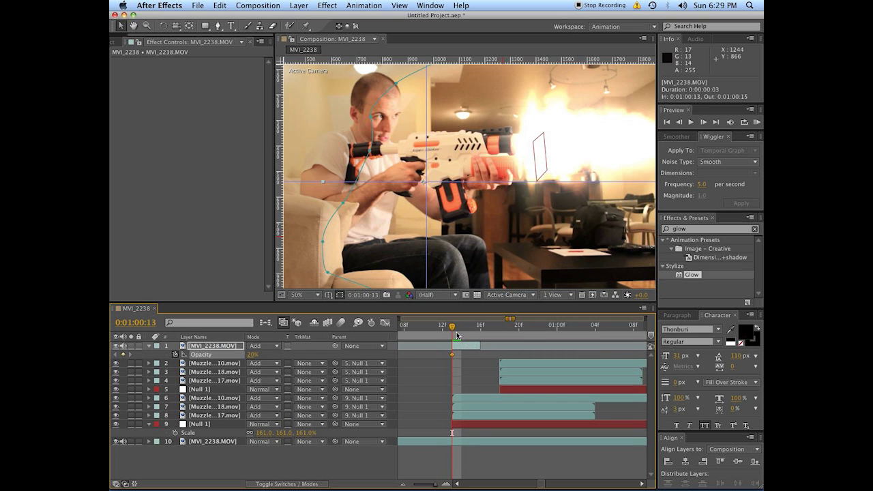
drag(456, 333, 481, 332)
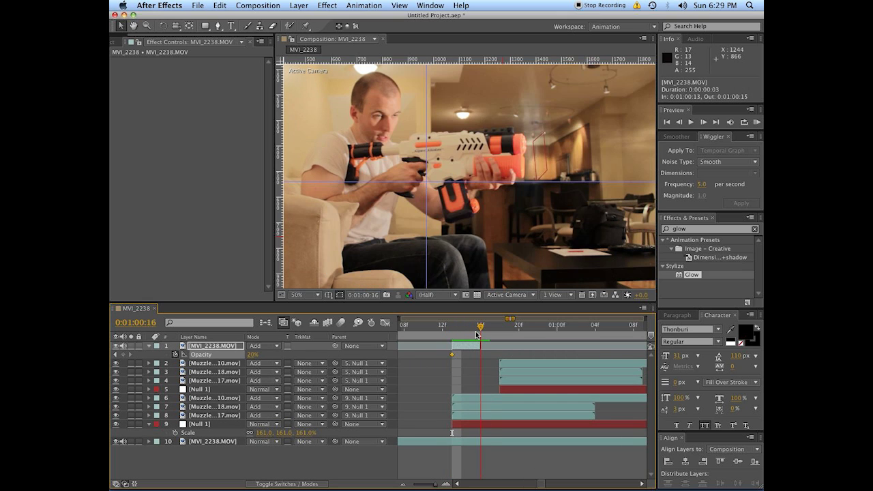
click(257, 359)
click(251, 357)
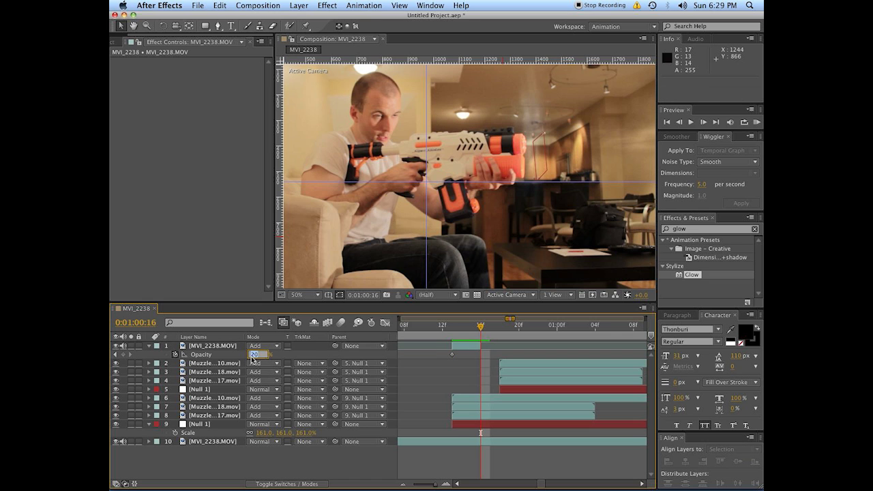
text(0)
key(Return)
- Step through the light fade, move the 0% opacity keyframe to 0:01:00:15 and shorten the masked copy to end at that keyframe
key(Page_Up)
key(Page_Up)
key(Page_Up)
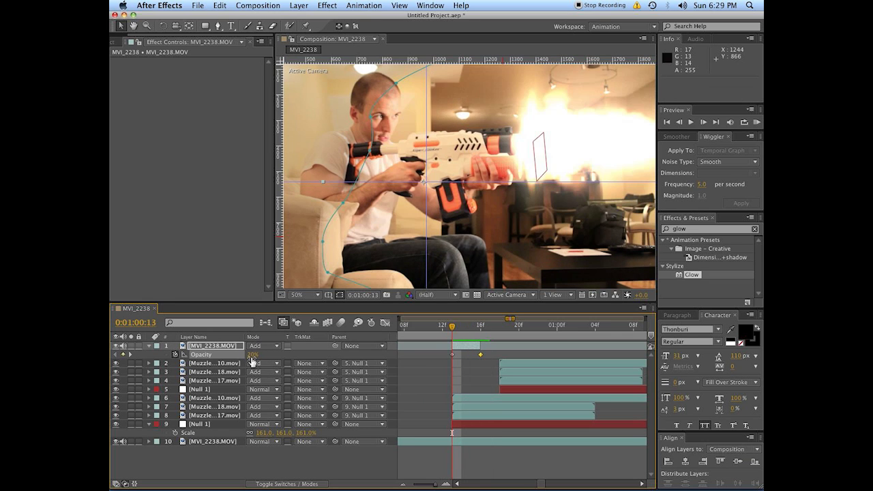
key(Page_Down)
key(Page_Down)
key(Page_Down)
key(Page_Up)
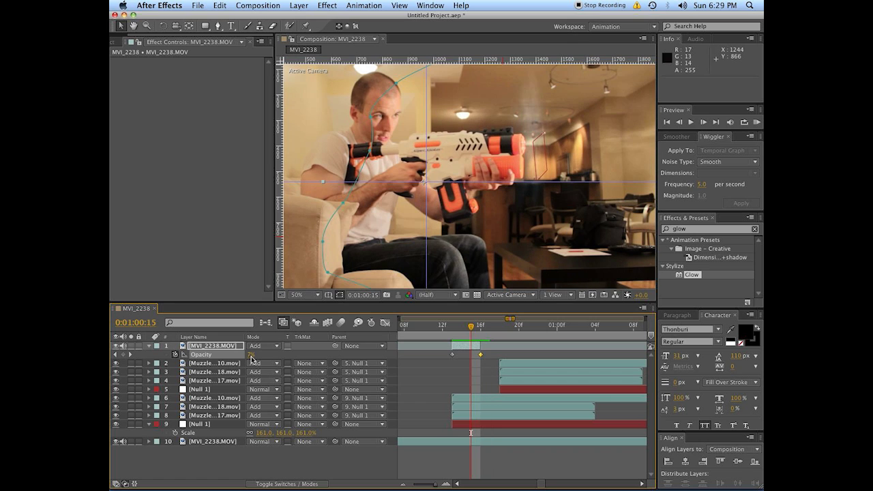
drag(482, 354, 453, 335)
click(471, 349)
click(507, 471)
scroll(430, 163, down, 2)
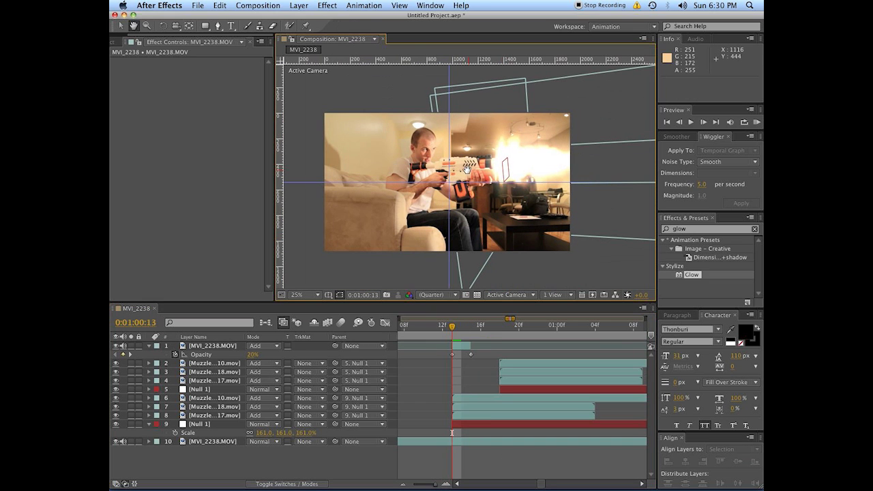
mouse_move(453, 334)
mouse_down()
mouse_move(470, 334)
mouse_move(455, 333)
mouse_up()
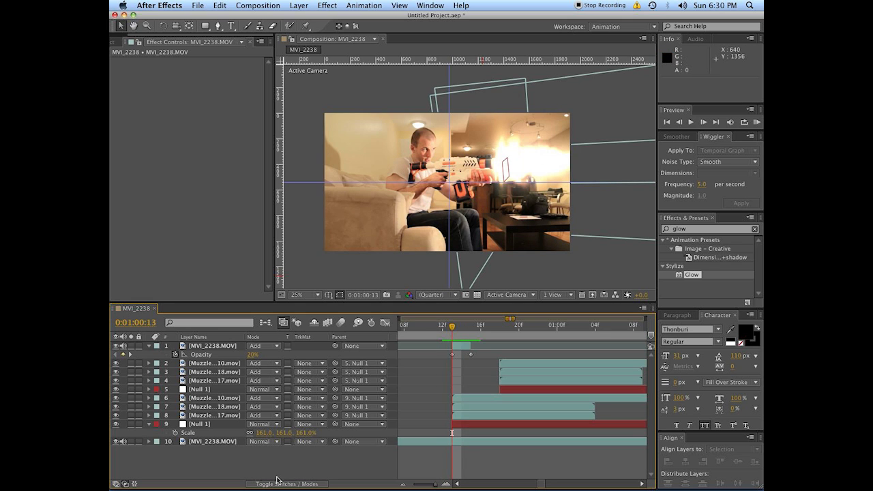
- Create an adjustment layer and trim it to two frames, from 0:01:00:13 to 0:01:00:14
right_click(245, 473)
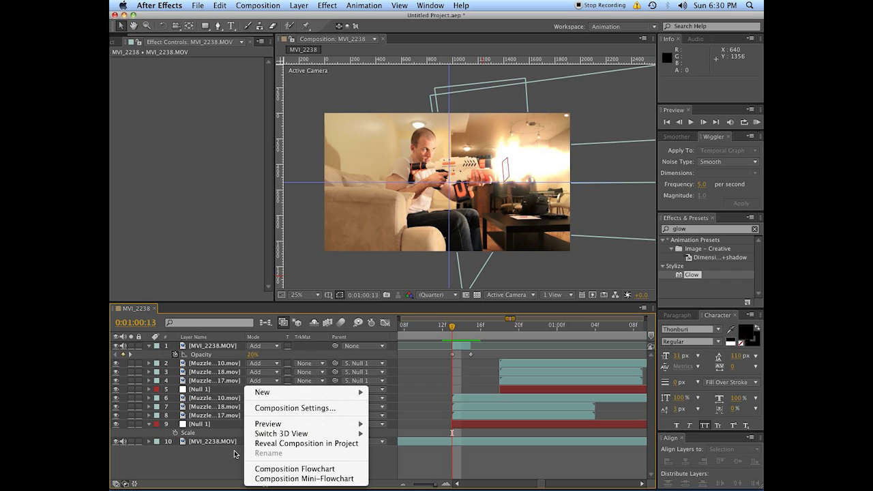
mouse_move(252, 426)
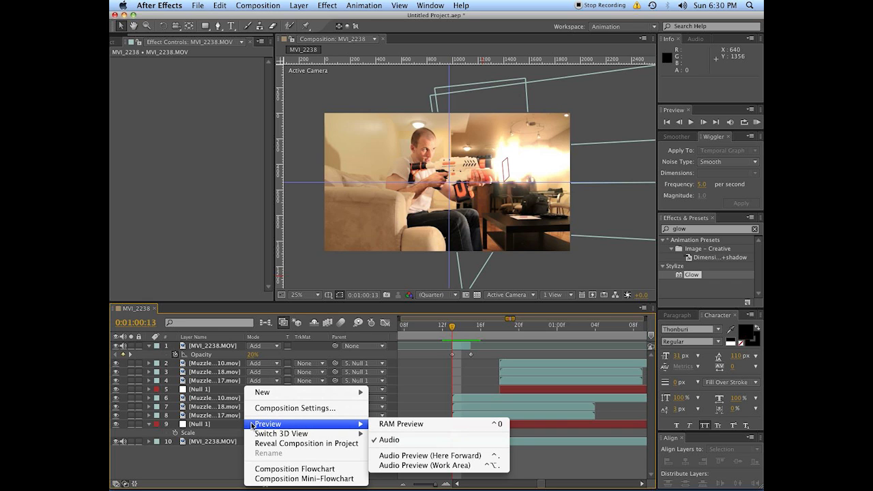
mouse_move(255, 392)
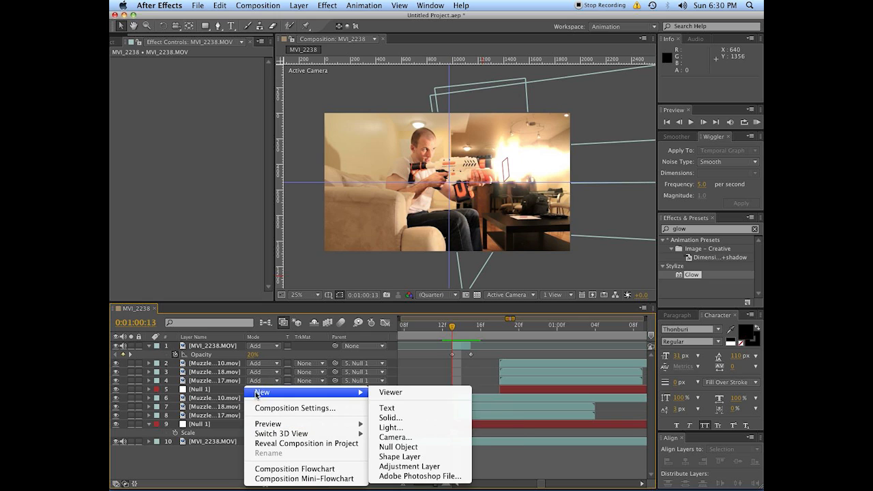
click(416, 466)
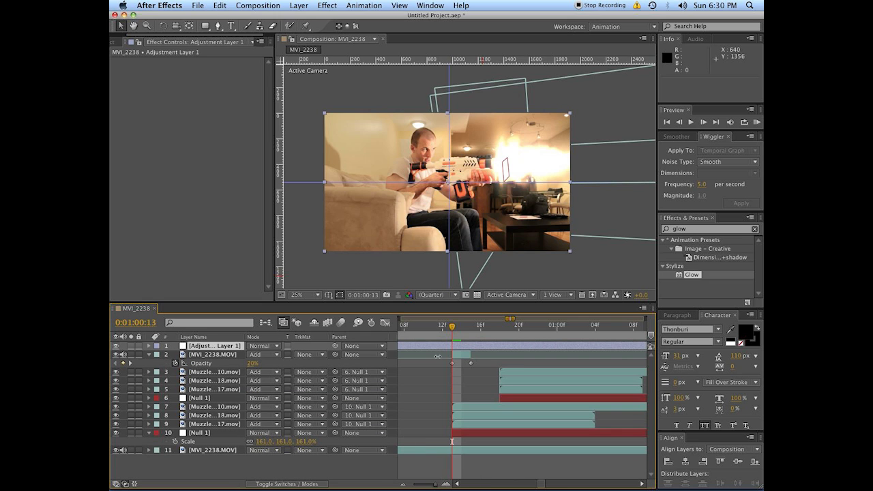
key(alt+bracketleft)
key(alt+bracketright)
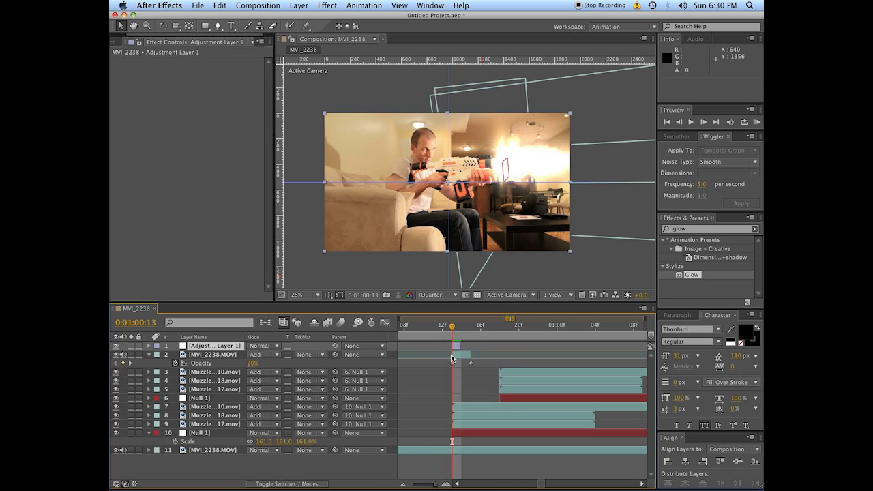
drag(457, 345, 472, 346)
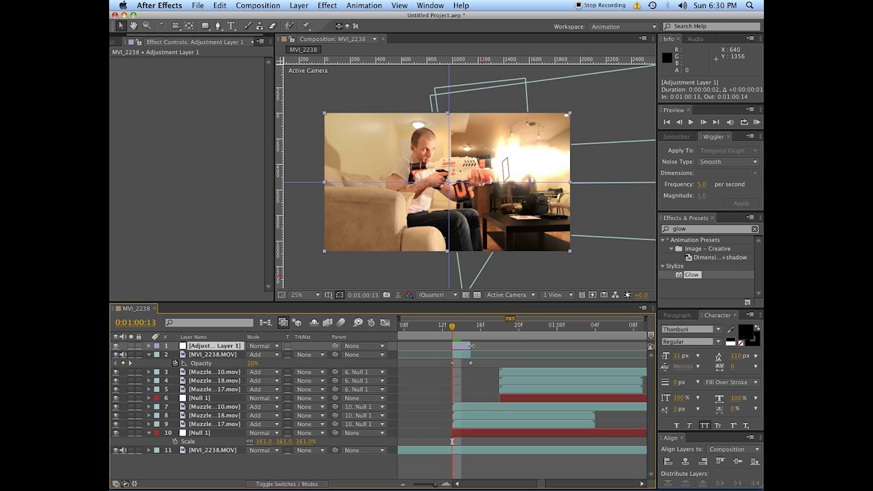
- Place the adjustment layer directly below the masked footage copy and apply the Brightness & Contrast effect to it
scroll(451, 183, up, 2)
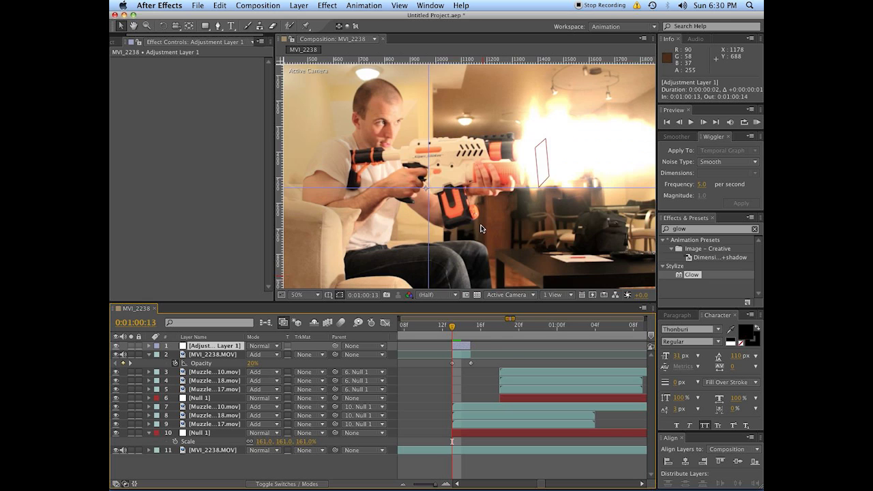
drag(444, 183, 512, 195)
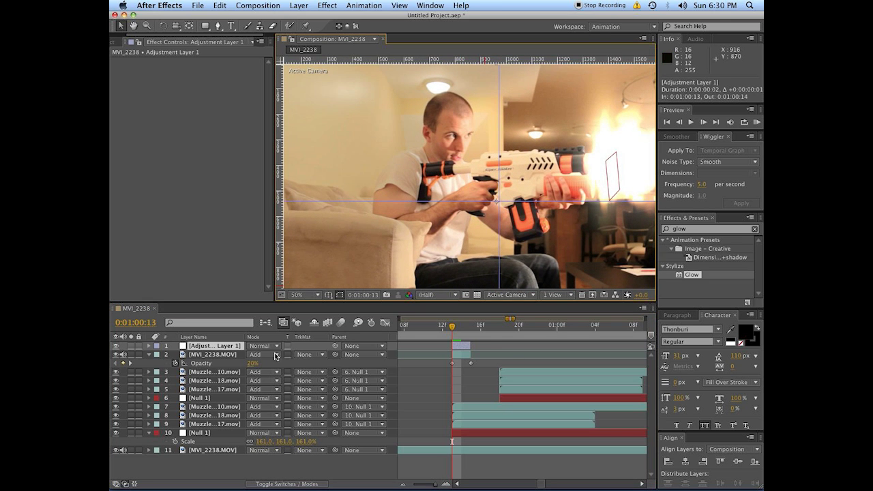
drag(226, 348, 220, 369)
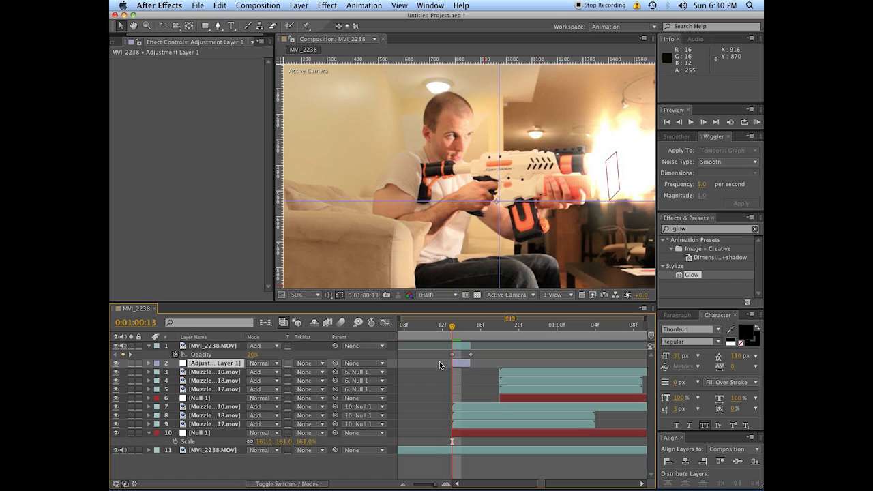
click(696, 230)
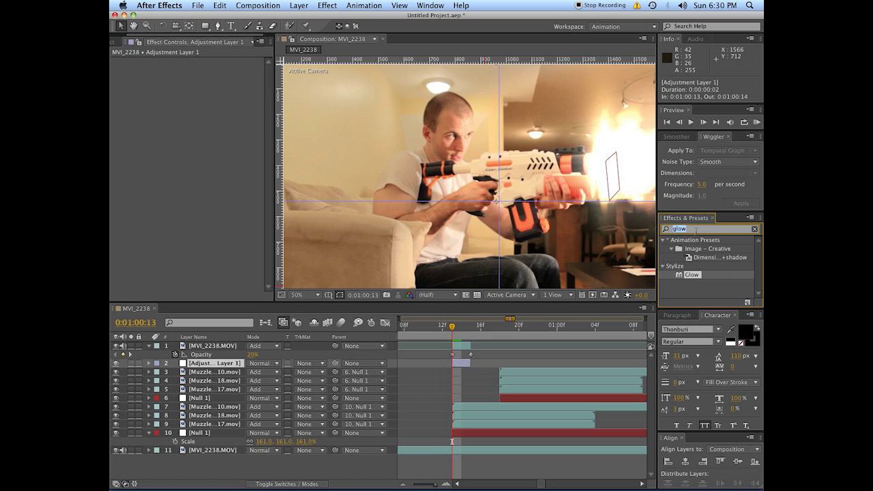
text(bright)
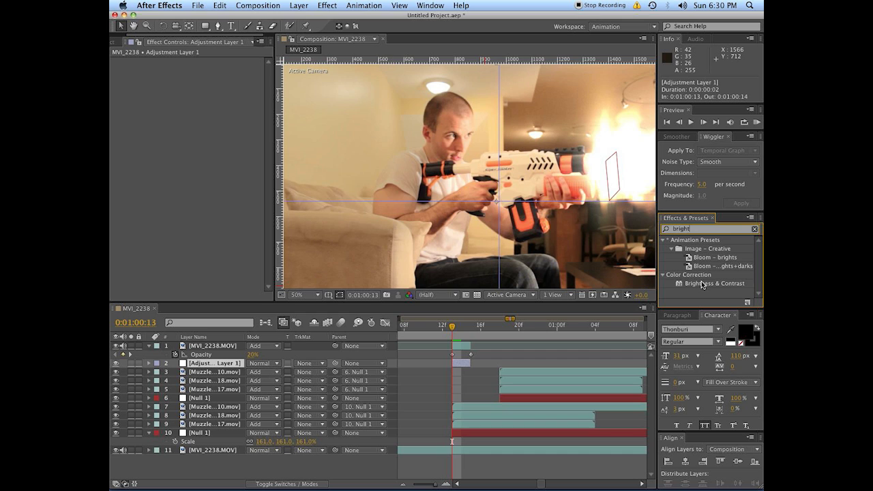
drag(702, 283, 463, 364)
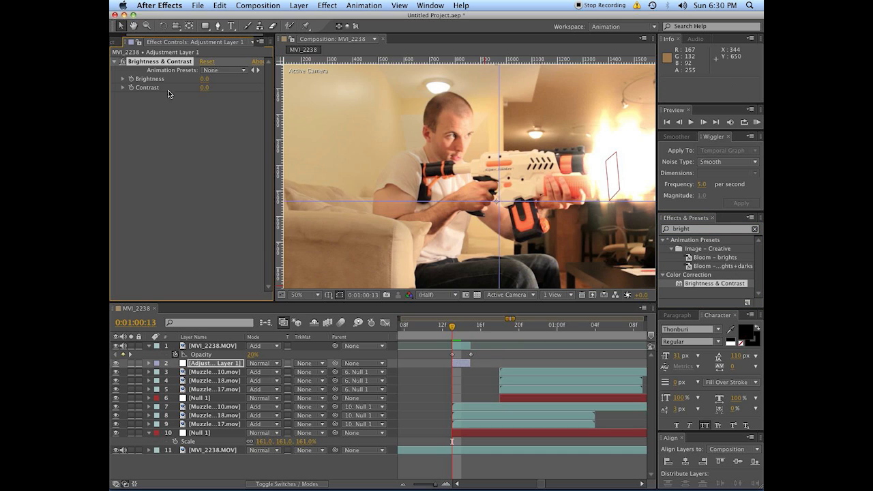
- Set the adjustment layer's Brightness & Contrast effect to contrast 25 and brightness -5
drag(335, 94, 356, 100)
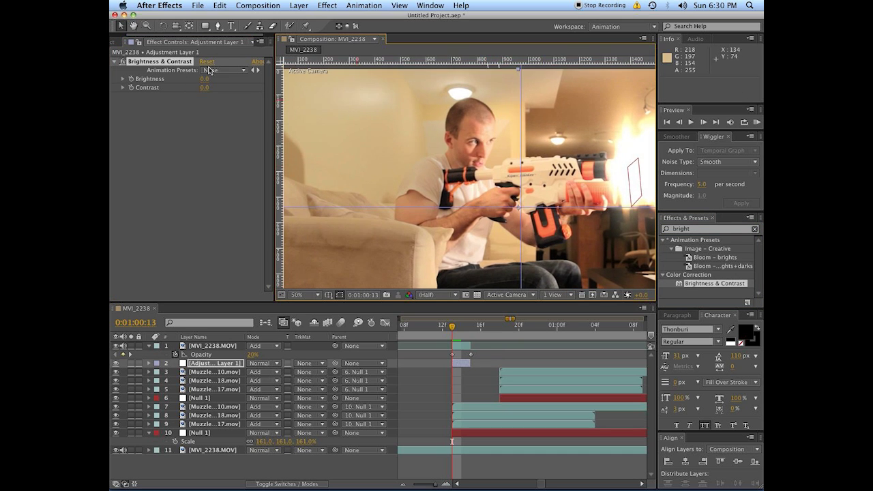
click(203, 88)
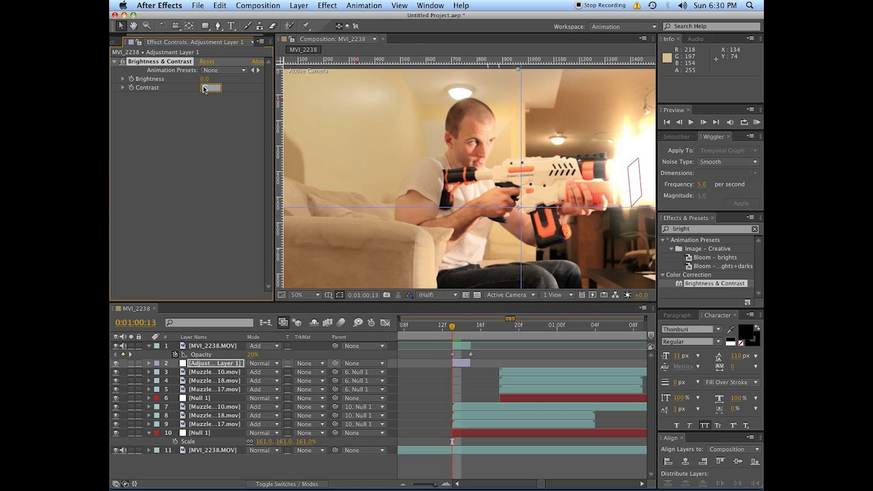
text(20)
key(Return)
drag(204, 91, 218, 85)
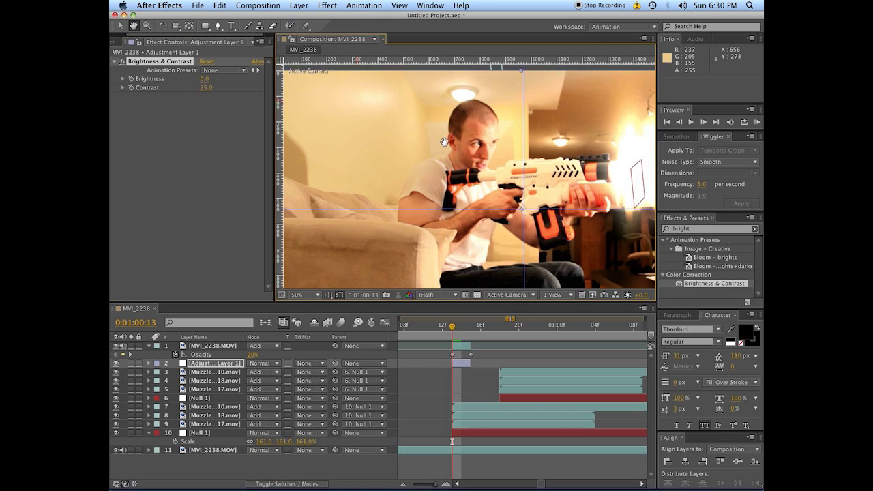
click(207, 80)
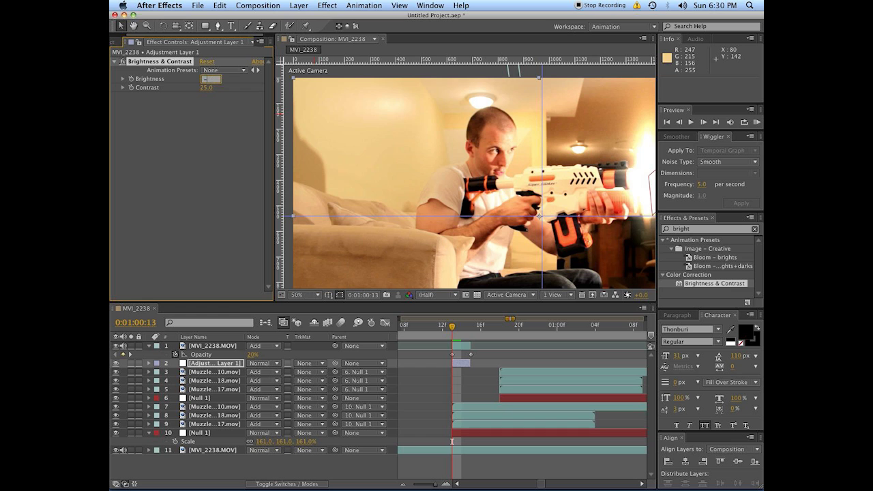
text(-5)
key(Return)
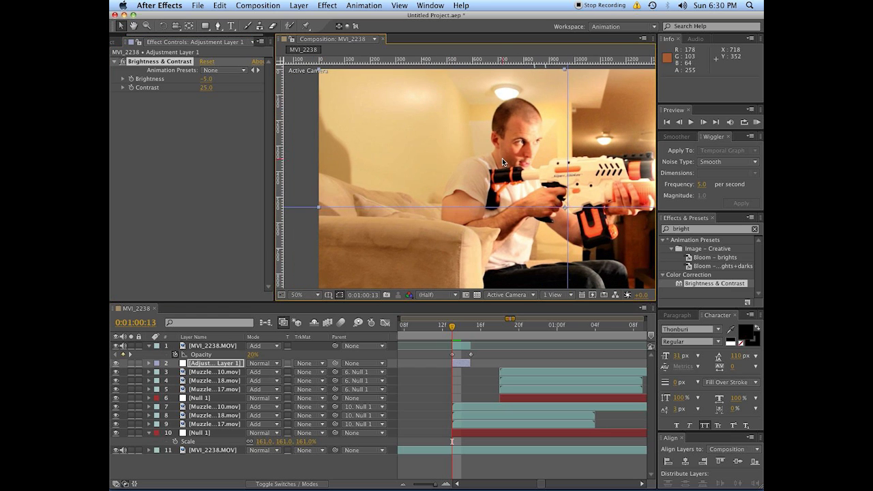
- Set the adjustment layer's brightness to 0, keeping its contrast, and compare the image with the Brightness & Contrast effect off and on
key(space)
drag(552, 154, 397, 144)
scroll(411, 137, down, 2)
key(space)
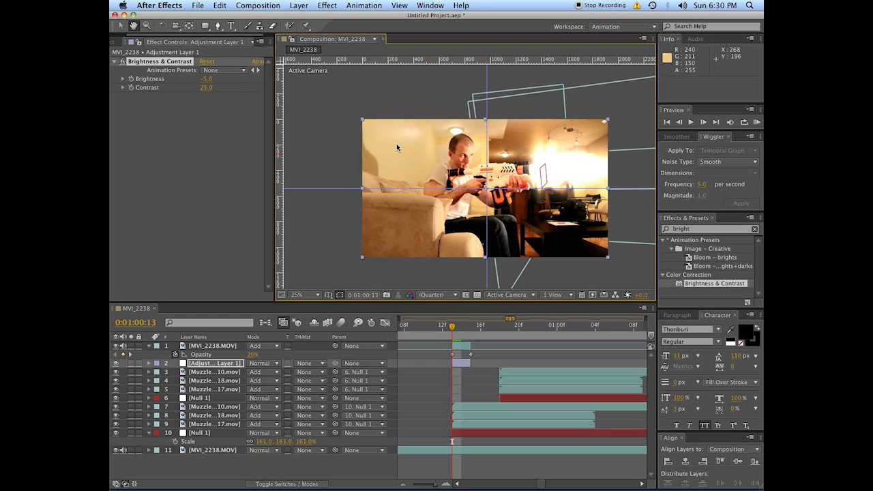
click(207, 79)
text(0)
key(Return)
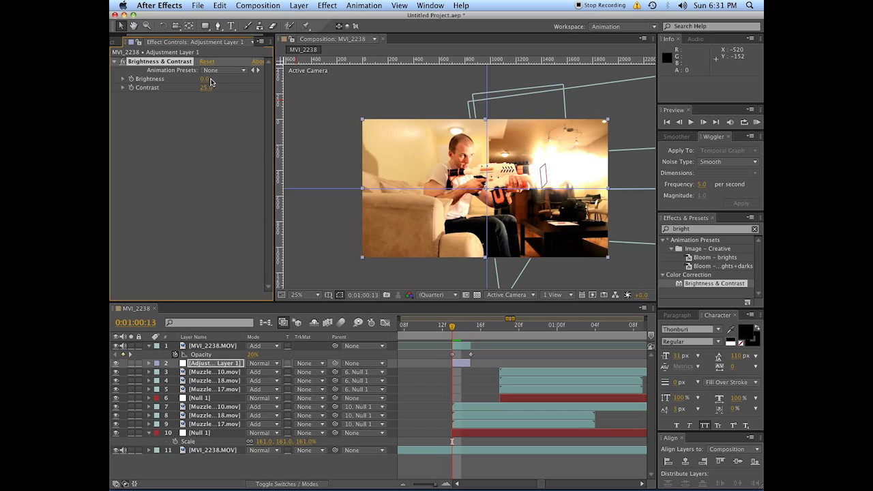
click(123, 62)
click(122, 62)
- Start a Pen tool mask on the adjustment layer below the frame under the man's legs and curve it up over his knee
key(h)
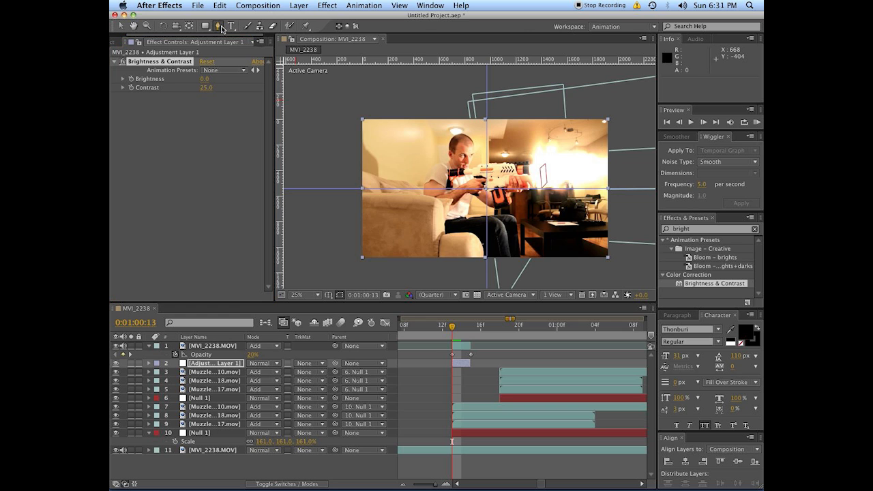
drag(515, 224, 518, 209)
scroll(473, 198, up, 2)
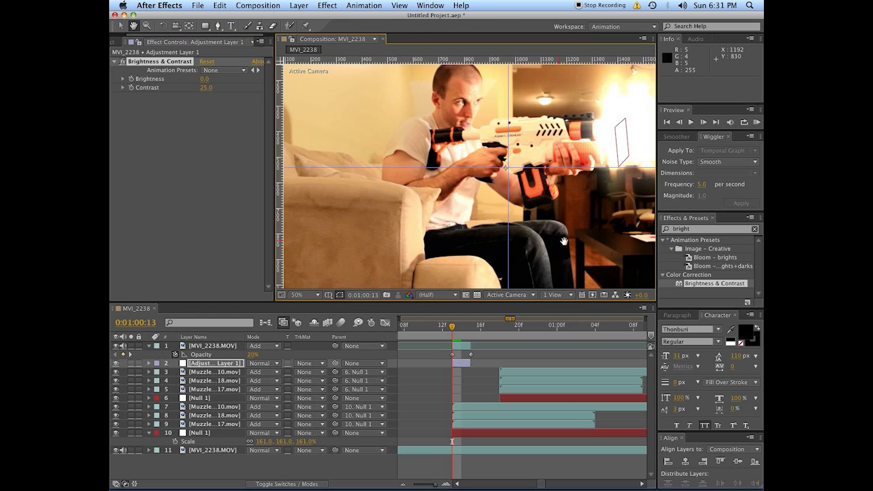
drag(565, 241, 559, 224)
drag(547, 256, 546, 227)
key(space)
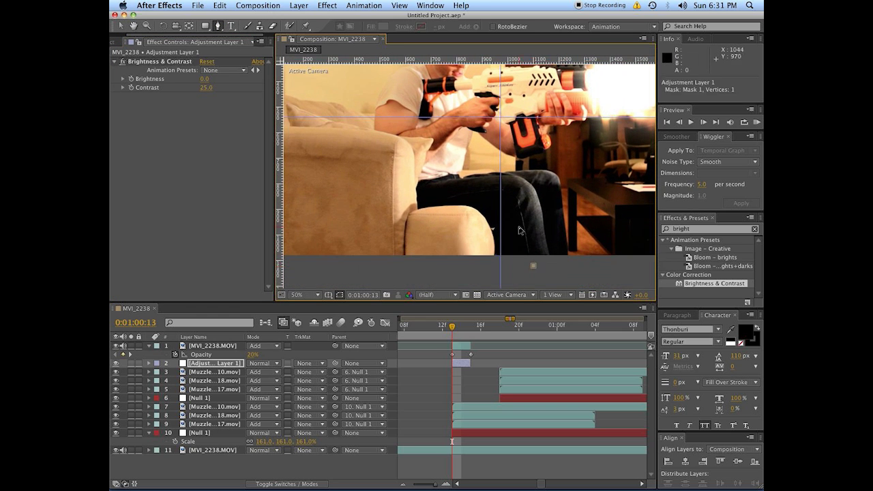
key(space)
key(space)
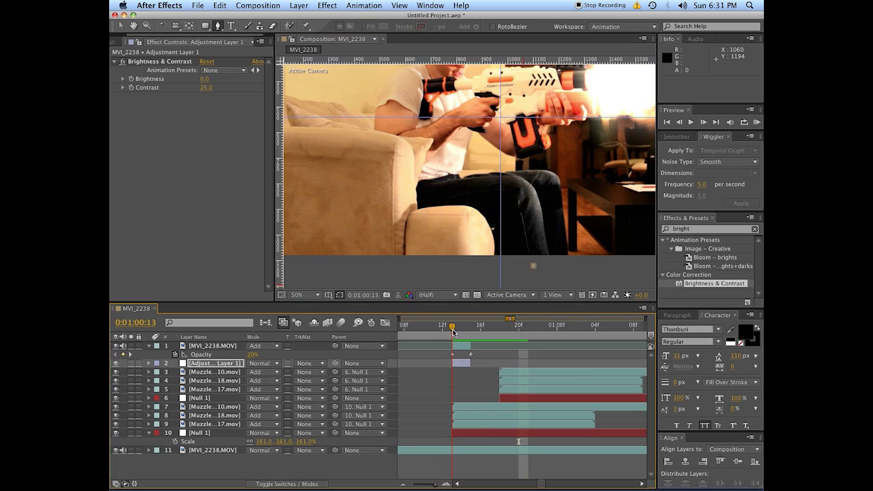
drag(501, 198, 520, 189)
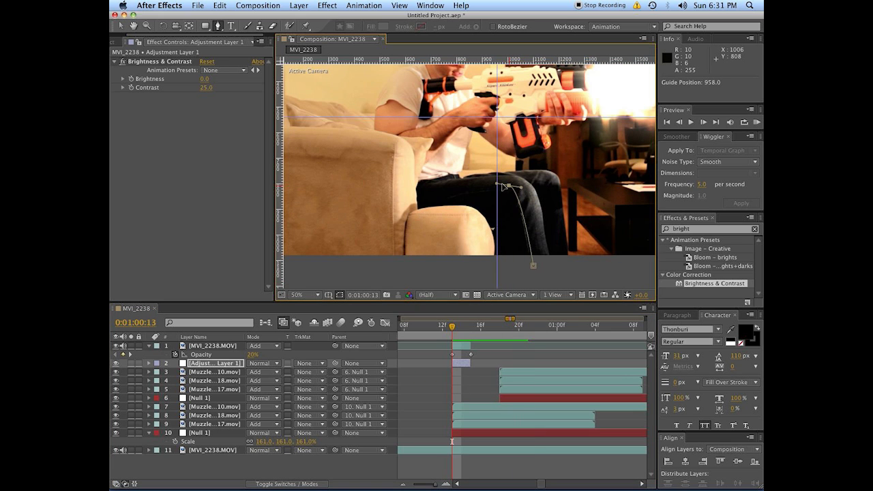
- Continue the mask along the man's lap, up his torso, past his shoulder and across the wall behind him
click(426, 167)
drag(405, 120, 457, 168)
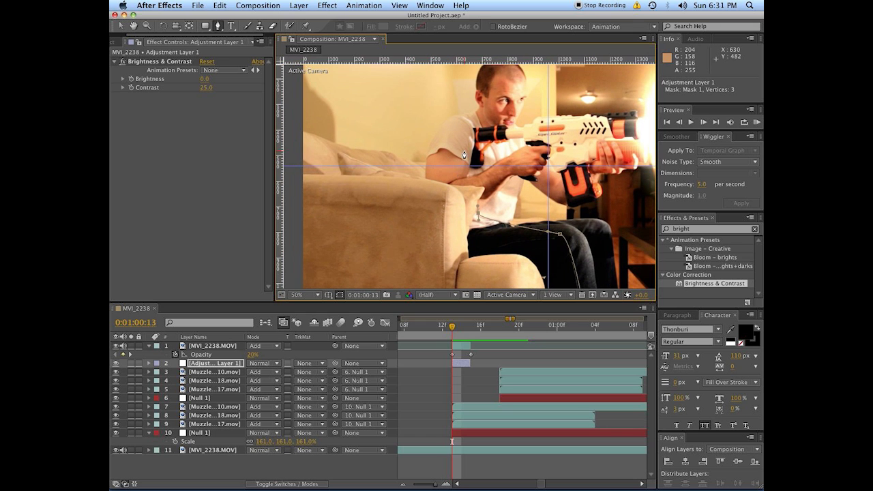
click(476, 156)
drag(469, 129, 482, 170)
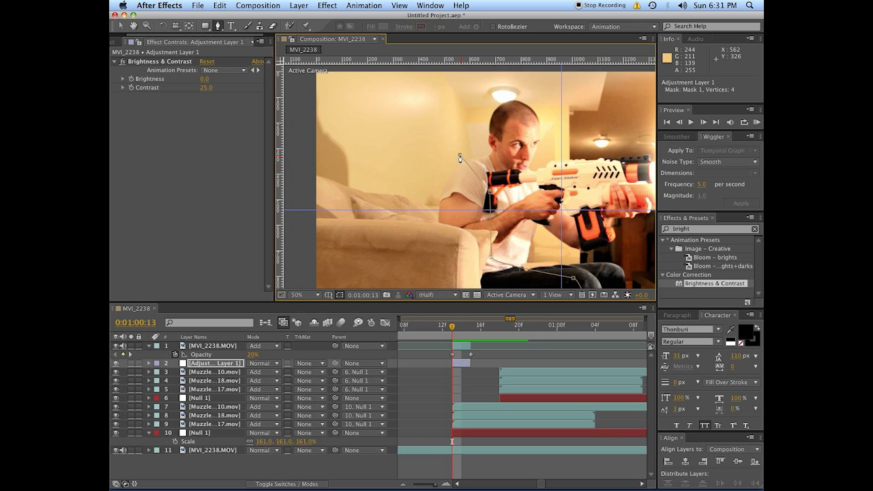
click(459, 153)
click(348, 92)
scroll(356, 104, up, 3)
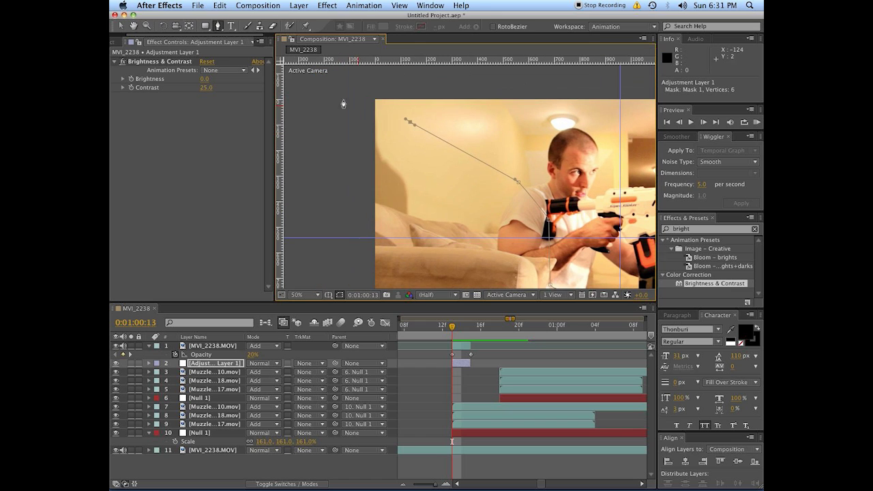
- Close the mask around the outside of the frame on the couch side and deselect the adjustment layer
click(342, 99)
scroll(341, 99, down, 8)
scroll(324, 214, down, 5)
key(g)
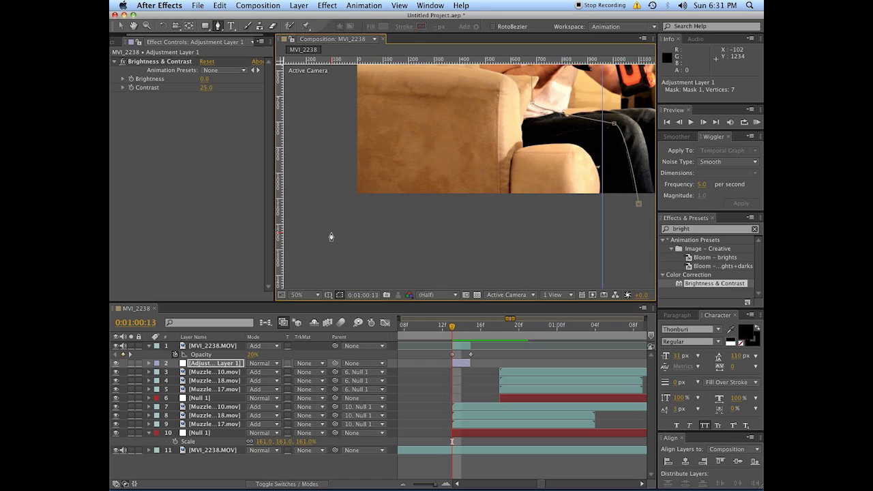
drag(330, 233, 348, 255)
click(639, 206)
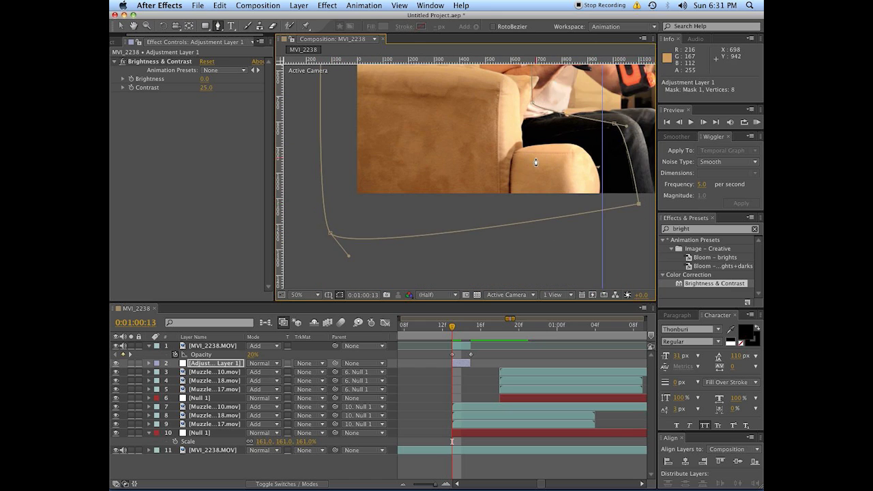
scroll(537, 256, down, 2)
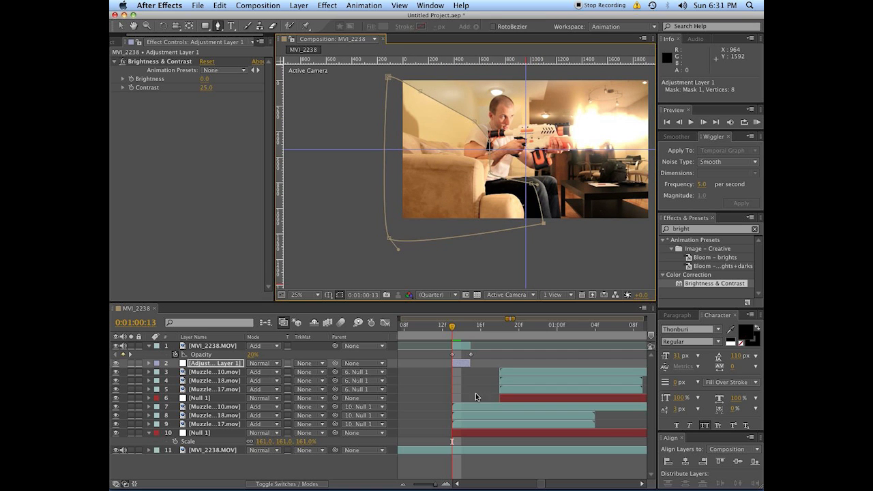
key(v)
click(468, 383)
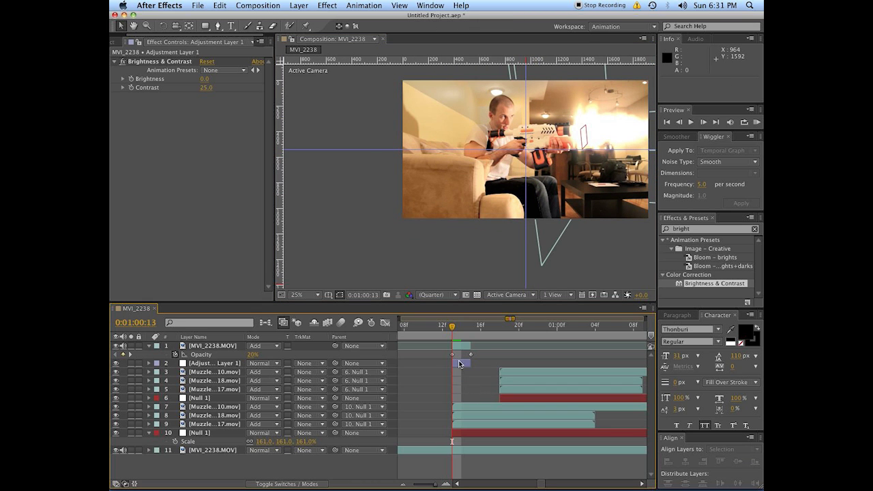
- Reveal the adjustment layer's mask properties and set the mask feather to 100 pixels
click(459, 362)
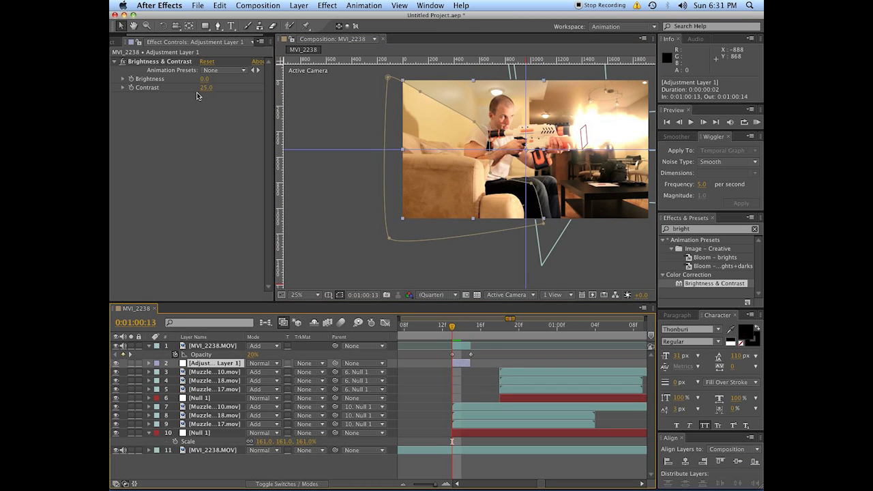
key(m)
key(m)
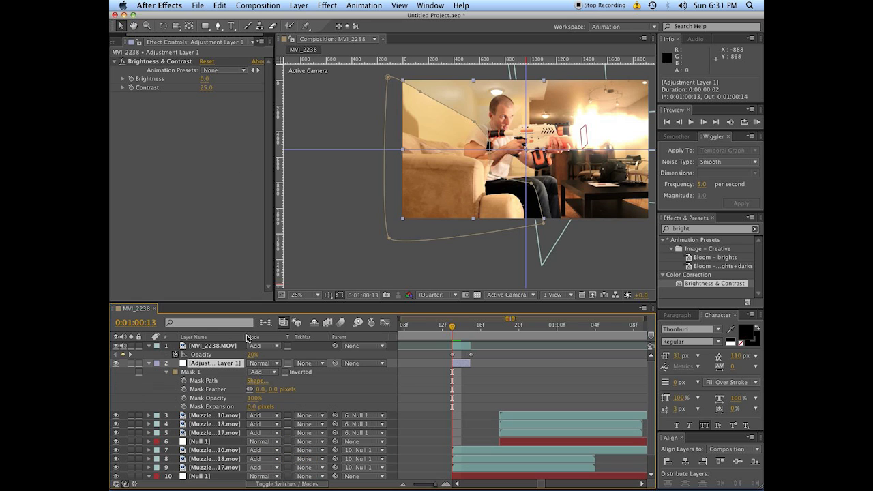
click(280, 389)
text(100)
key(Return)
click(491, 389)
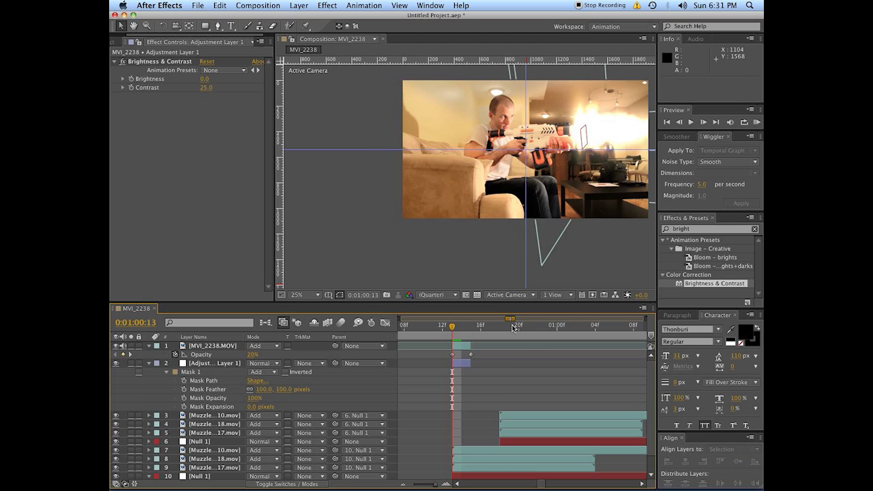
- Set the adjustment layer's mask feather to 165 pixels
key(period)
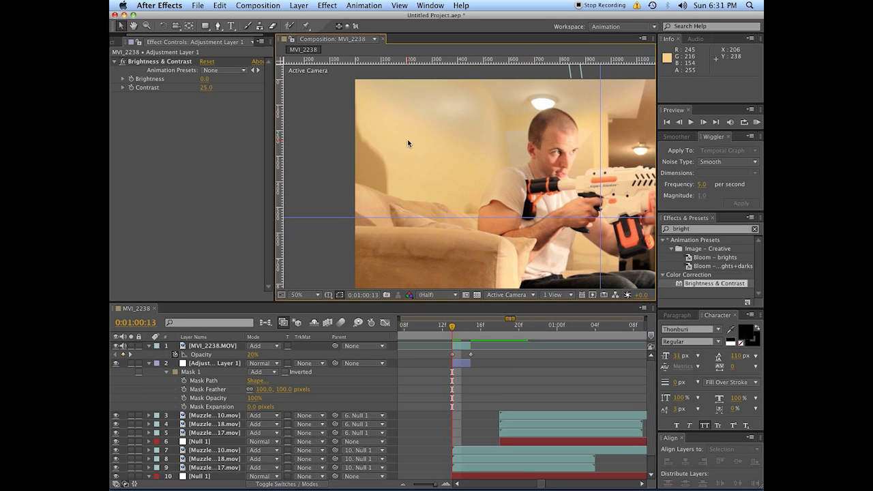
drag(281, 389, 313, 389)
click(285, 389)
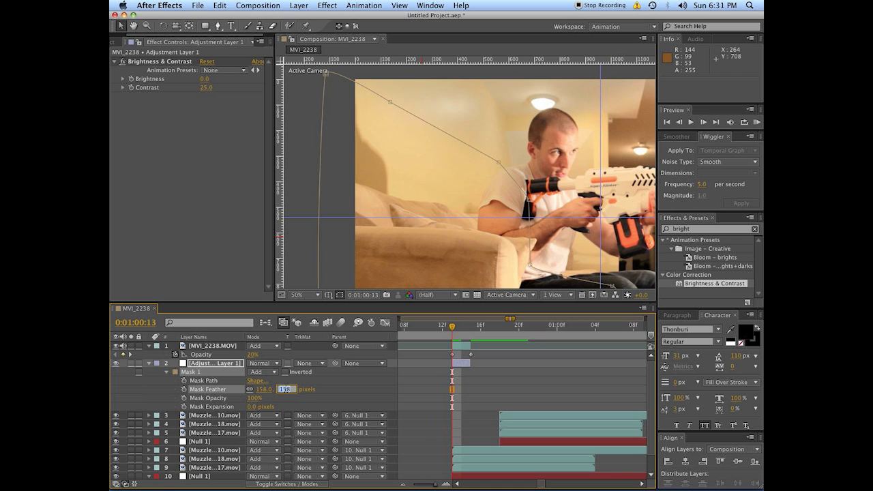
text(165)
key(Return)
click(397, 386)
drag(522, 203, 369, 181)
- Add an expression linking the adjustment layer's opacity to the opacity of the masked footage copy, MVI_2238.MOV 2
click(453, 362)
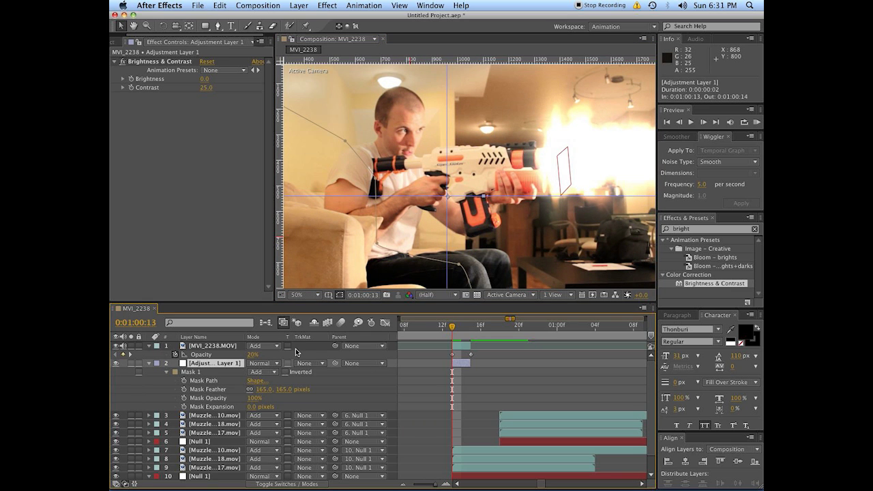
key(u)
alt+click(177, 372)
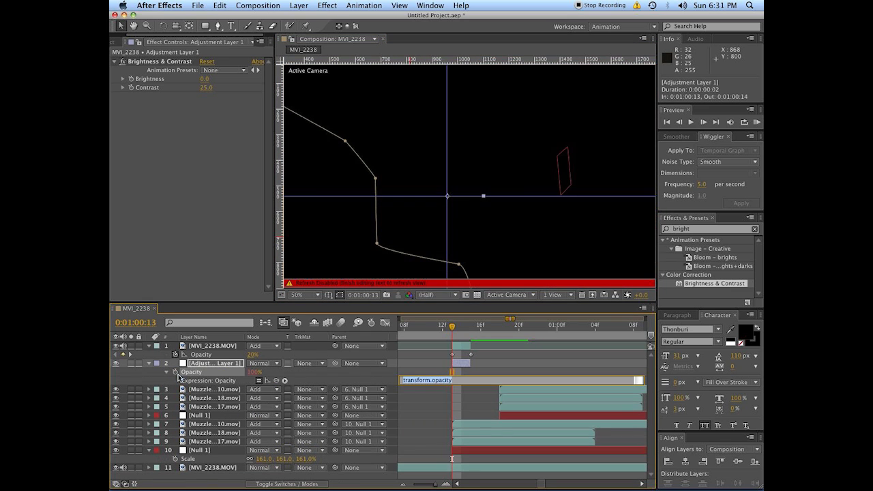
drag(280, 383, 219, 355)
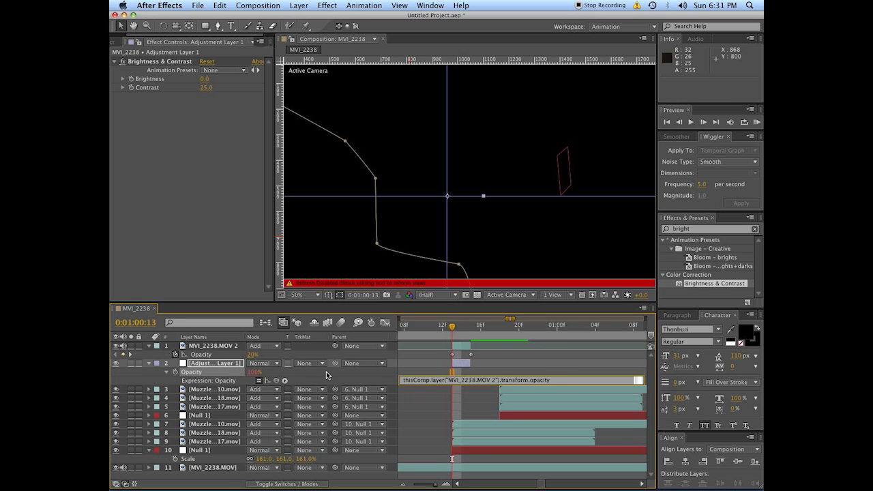
click(572, 360)
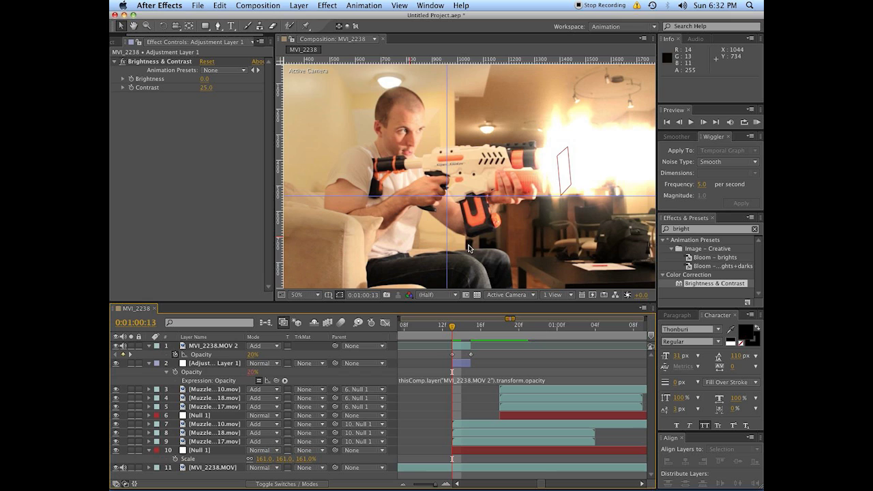
- Append *5 to the adjustment layer's opacity expression
click(569, 379)
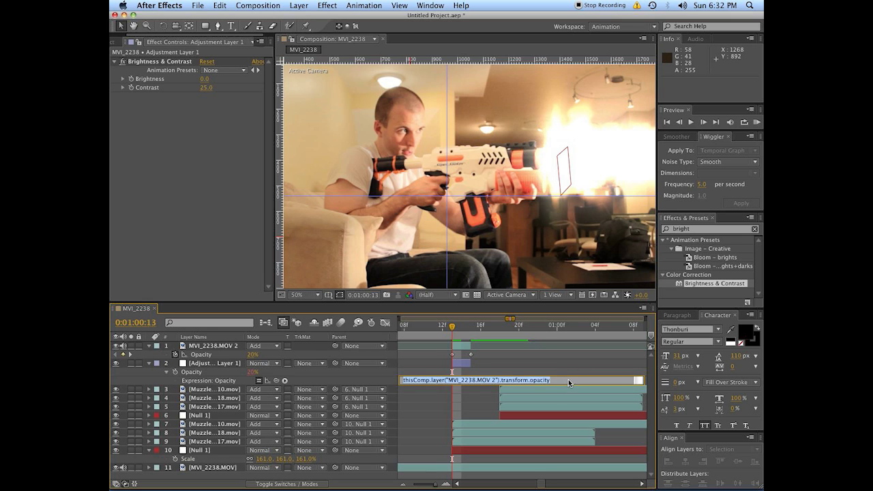
click(561, 381)
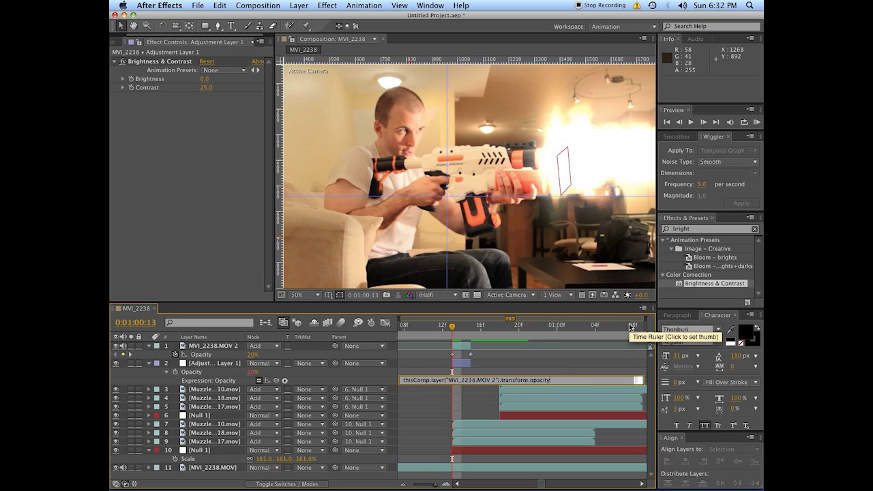
text(*5)
key(KP_Enter)
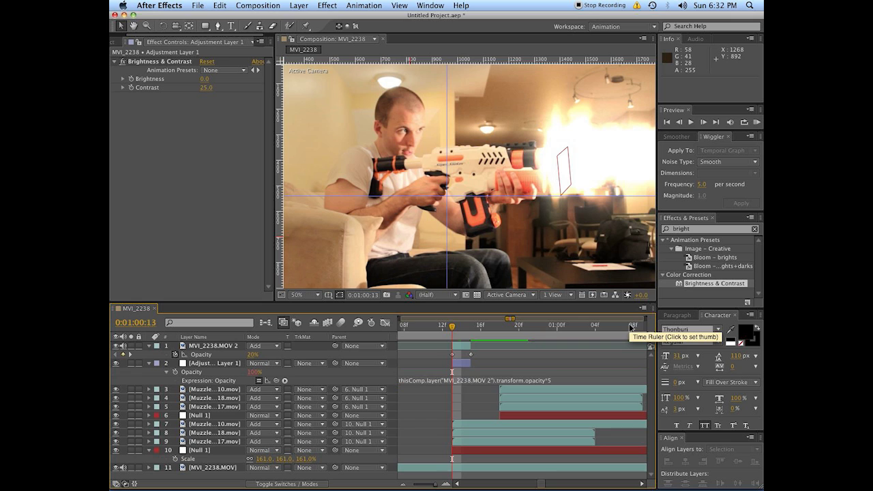
- Step back and forth through the frames around the first muzzle flash to check how the contrast and light fade out
key(comma)
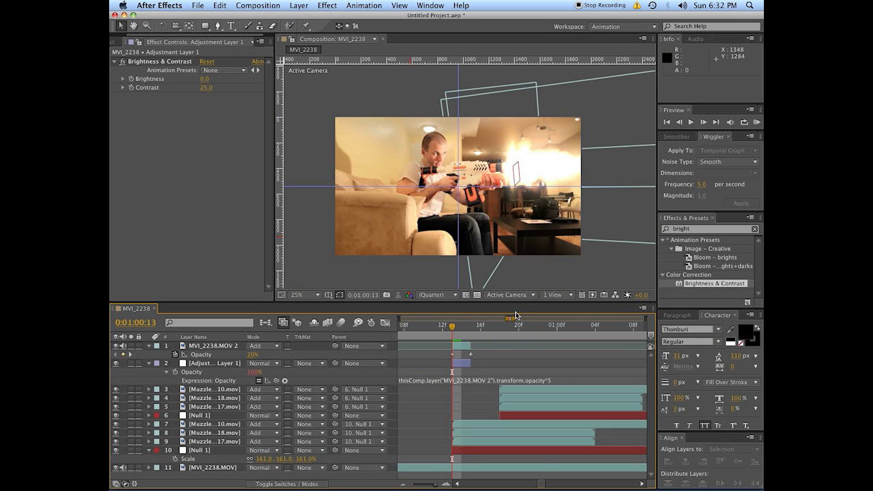
key(Page_Down)
key(Page_Up)
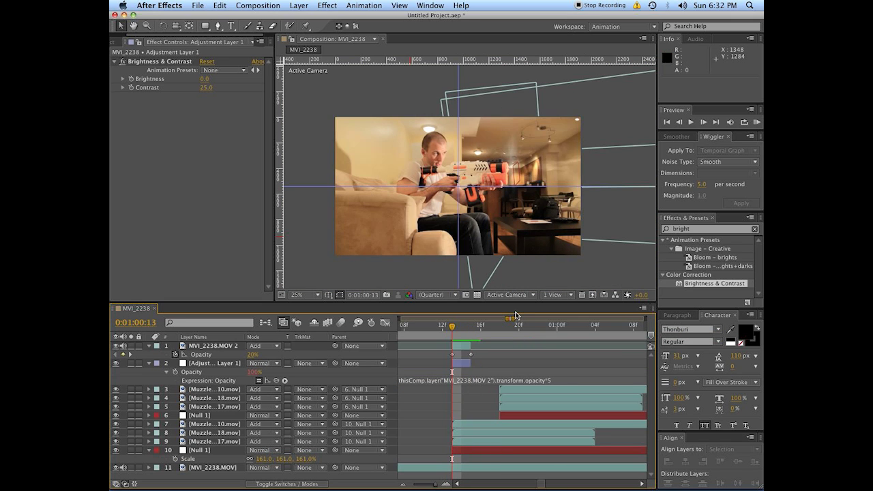
key(Page_Up)
key(Page_Down)
key(Page_Up)
key(Page_Down)
key(Page_Up)
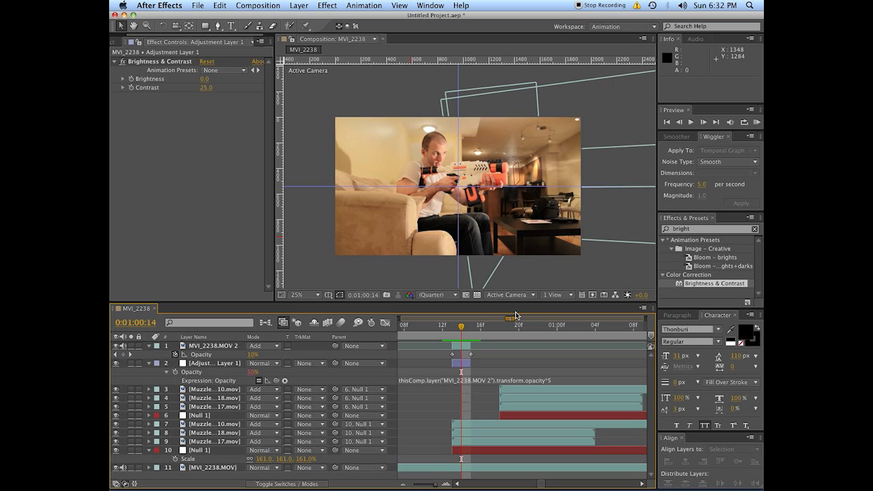
key(Page_Down)
key(Page_Up)
key(Page_Down)
key(Page_Down)
key(Page_Down)
key(Page_Down)
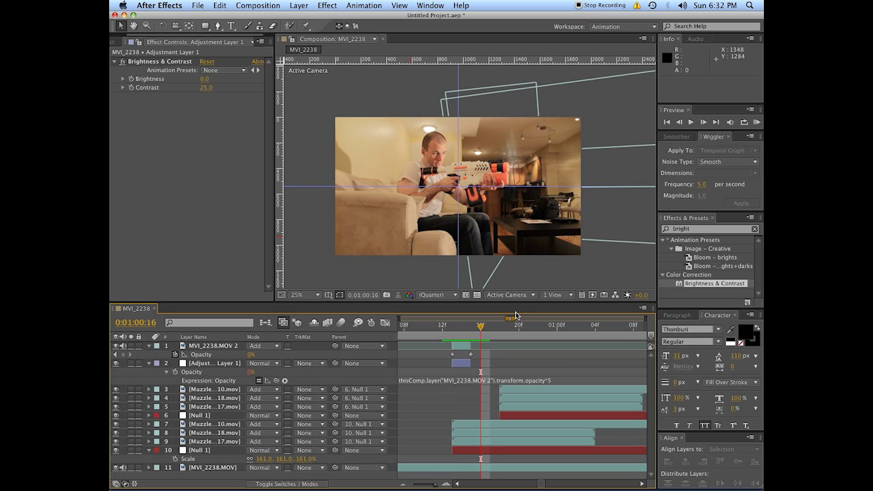
- Zoom in and step through the following frames to 0:01:00:23, then return to the flash frame at 0:01:00:13
key(period)
scroll(546, 194, right, 3)
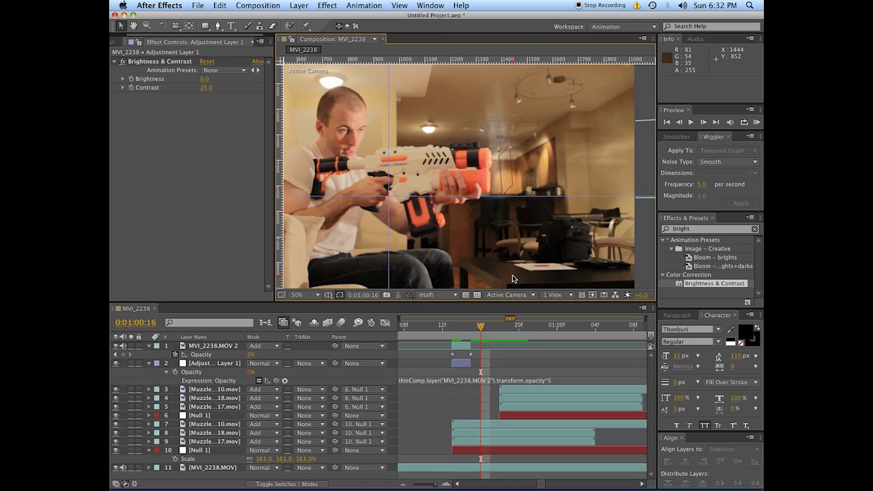
key(Page_Down)
key(Page_Down)
key(Page_Down)
key(Page_Down)
key(Page_Down)
key(Page_Down)
key(Page_Down)
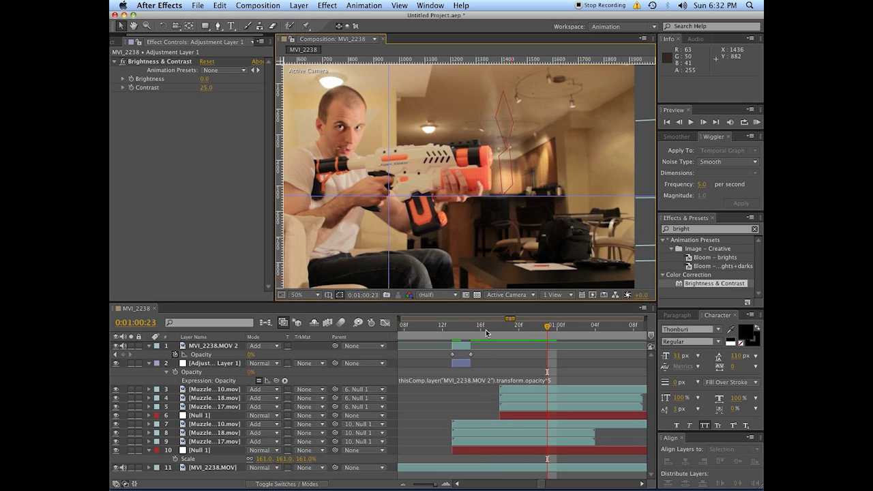
drag(471, 330, 450, 331)
key(comma)
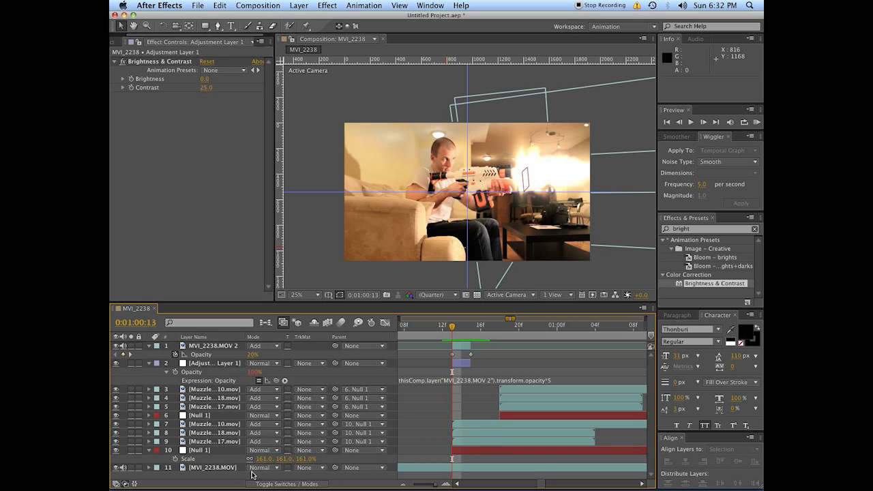
- Create a second adjustment layer above all the other layers in the composition
right_click(208, 478)
mouse_move(243, 394)
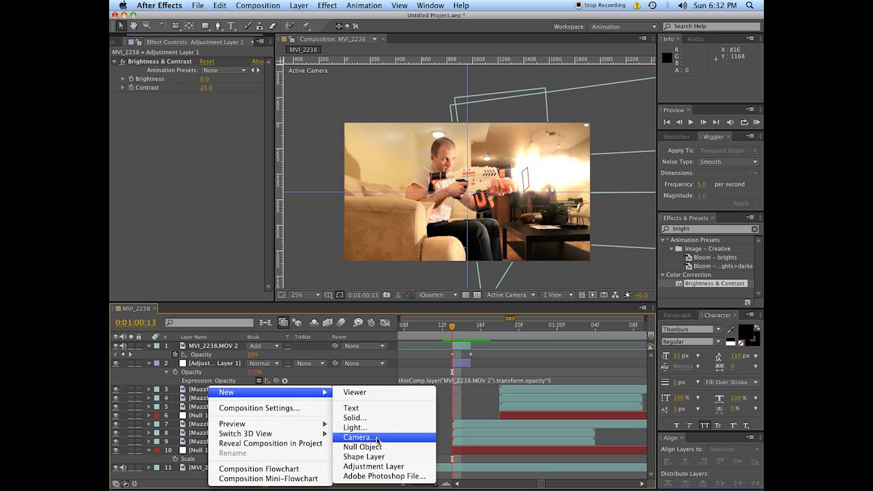
click(373, 467)
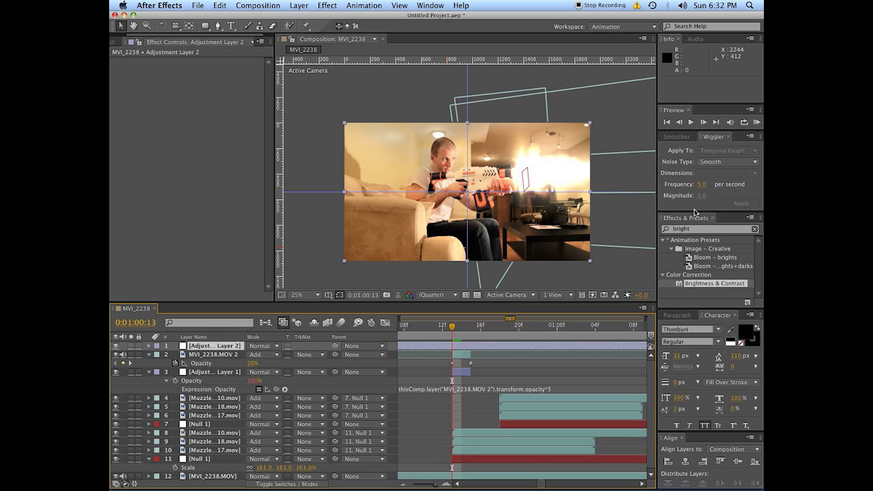
- Apply the Curves effect to the second adjustment layer and bend its RGB curve into a gentle contrast-boosting S shape
click(698, 230)
text(curves)
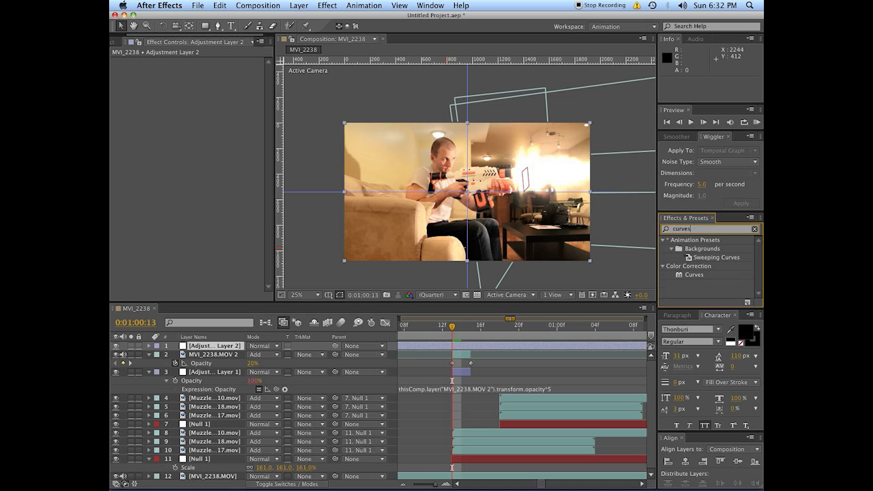
double_click(705, 277)
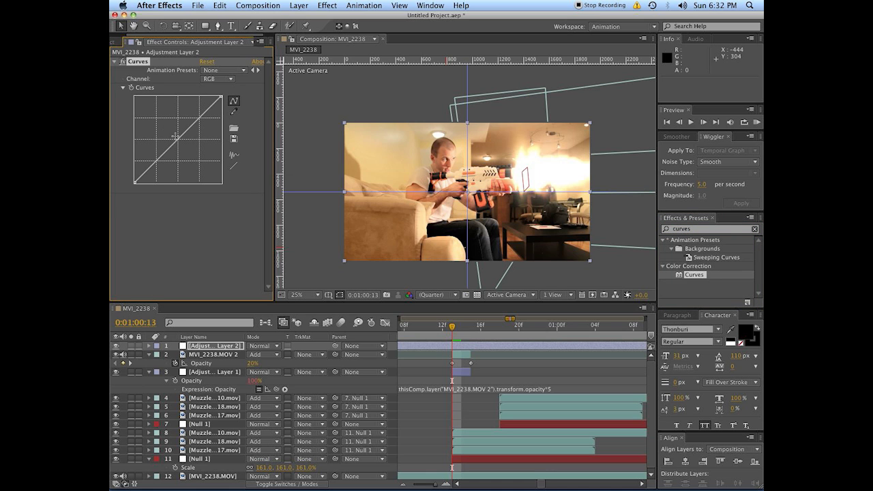
drag(177, 139, 202, 111)
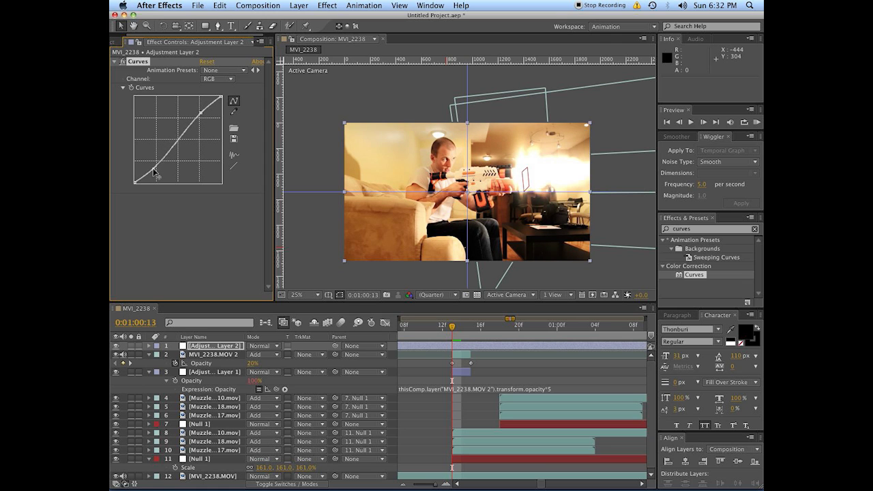
- Pull the midpoint of the Blue channel curve slightly below the diagonal
click(223, 79)
click(219, 118)
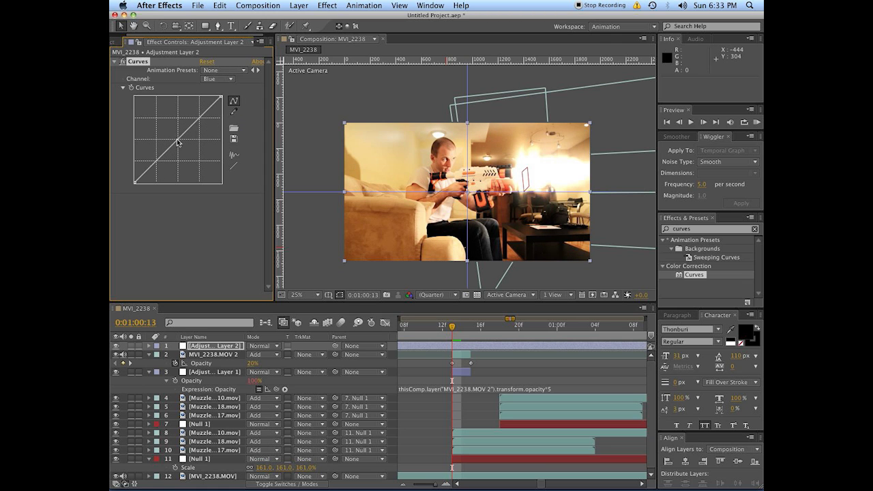
drag(177, 142, 186, 142)
- Lower the middle of the Red channel curve slightly and raise the middle of the Green channel curve
click(209, 79)
click(214, 100)
click(220, 80)
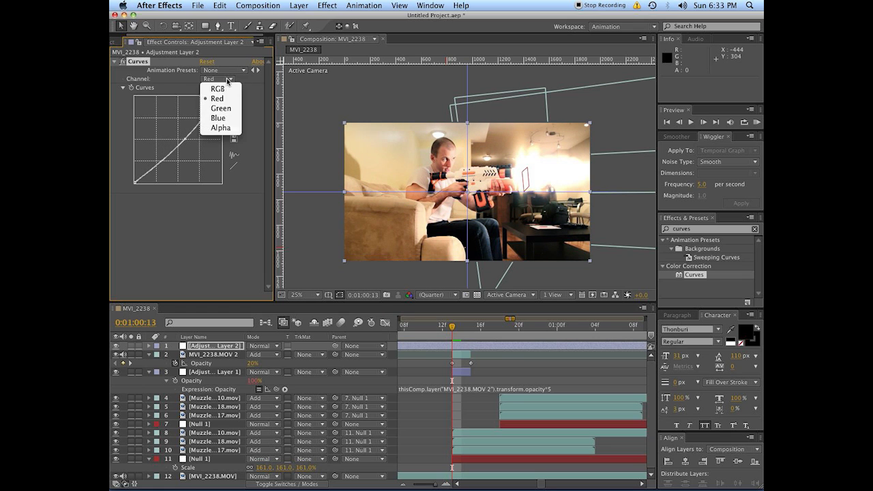
click(188, 139)
drag(188, 139, 179, 131)
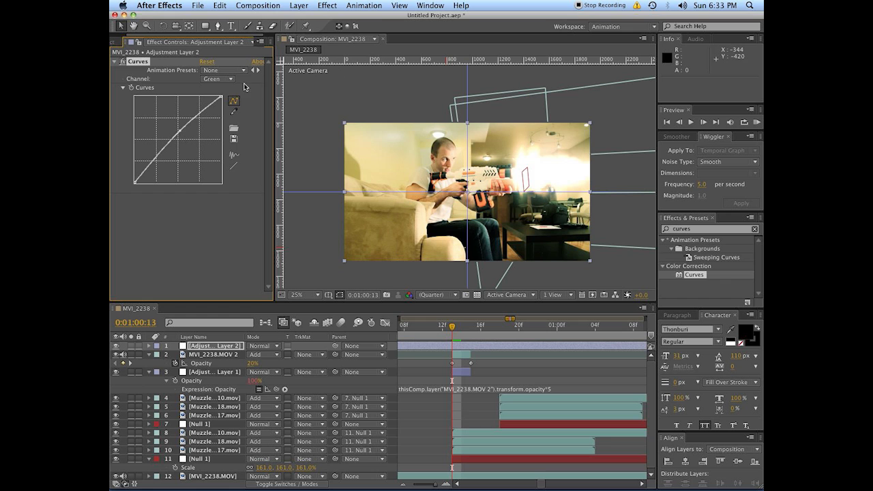
- Inspect the colour grade up close on the flash frame, then preview playback from just before the first muzzle flash
scroll(396, 156, up, 2)
key(space)
drag(443, 168, 444, 168)
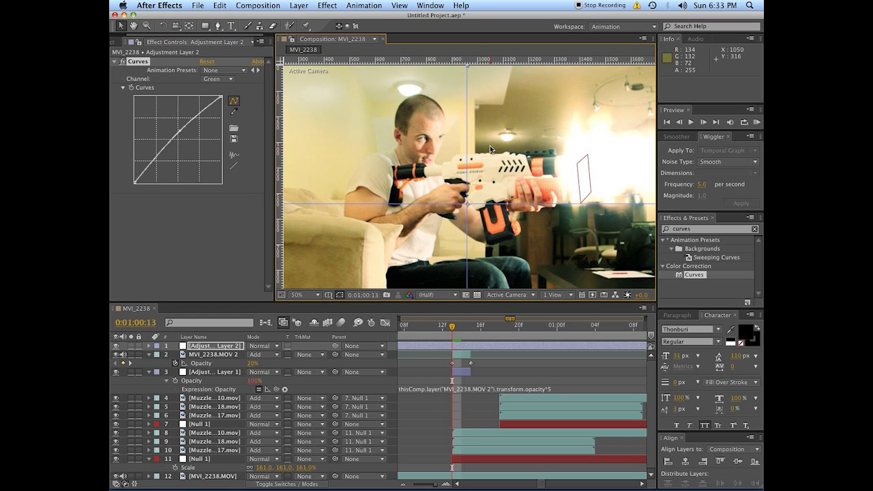
click(541, 375)
drag(454, 333, 447, 337)
key(comma)
key(space)
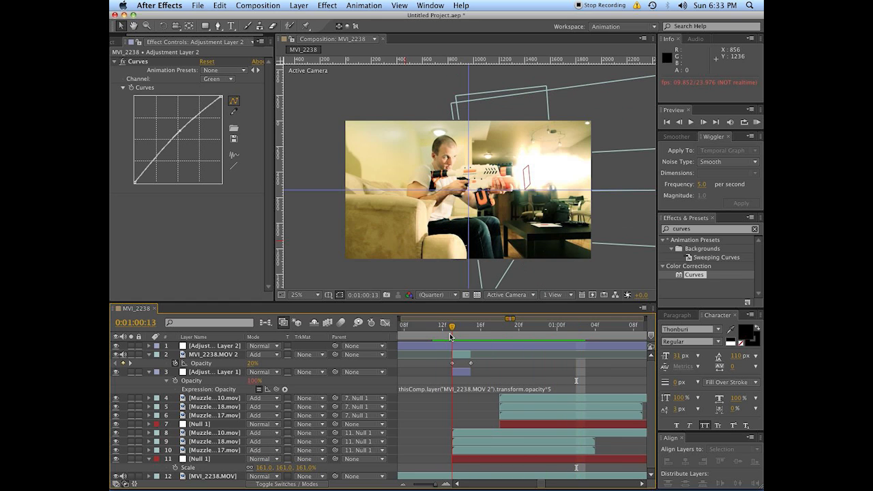
- Examine the graded frame at 0:01:00:14, play the shot onward, and return to the flash frame at 0:01:00:13
click(460, 334)
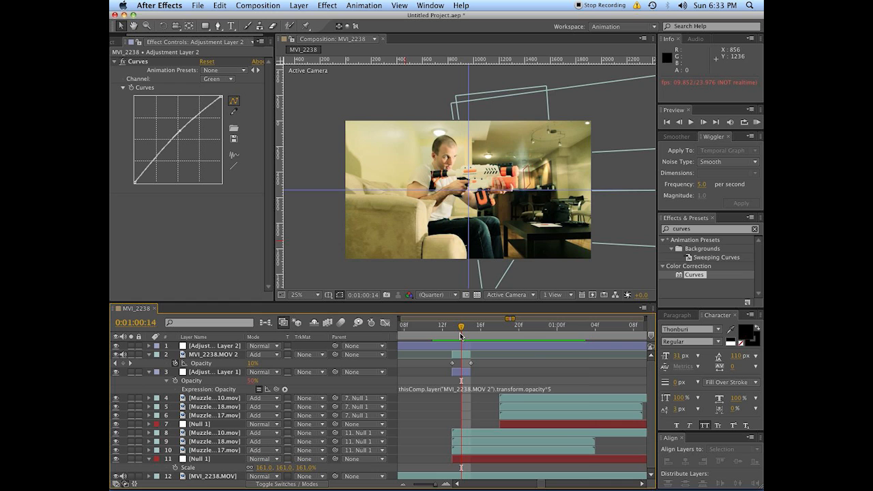
key(period)
drag(554, 179, 483, 185)
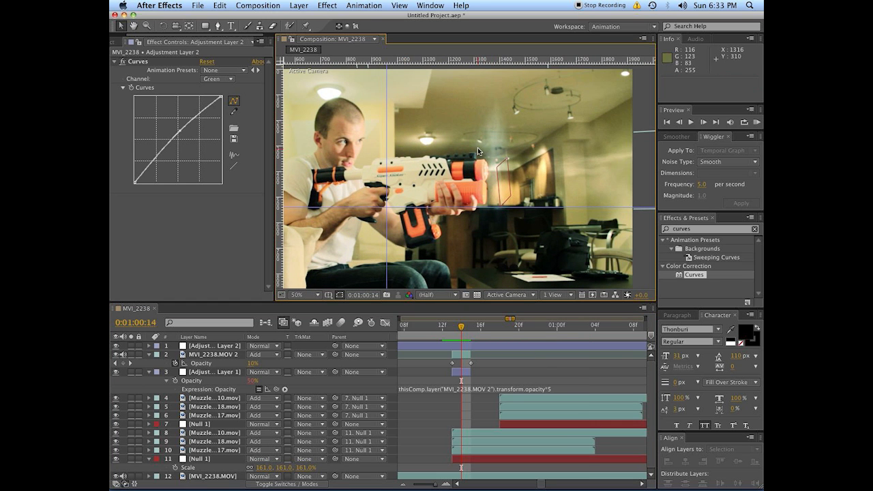
key(space)
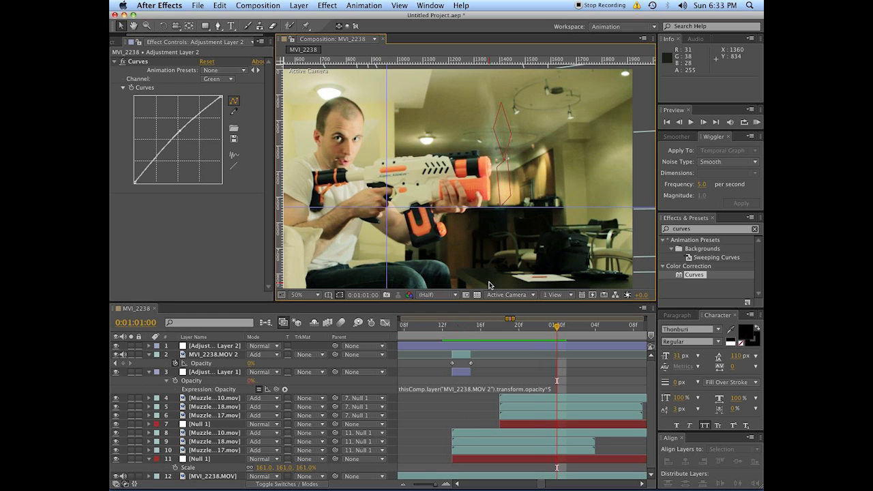
click(453, 326)
drag(461, 244, 492, 250)
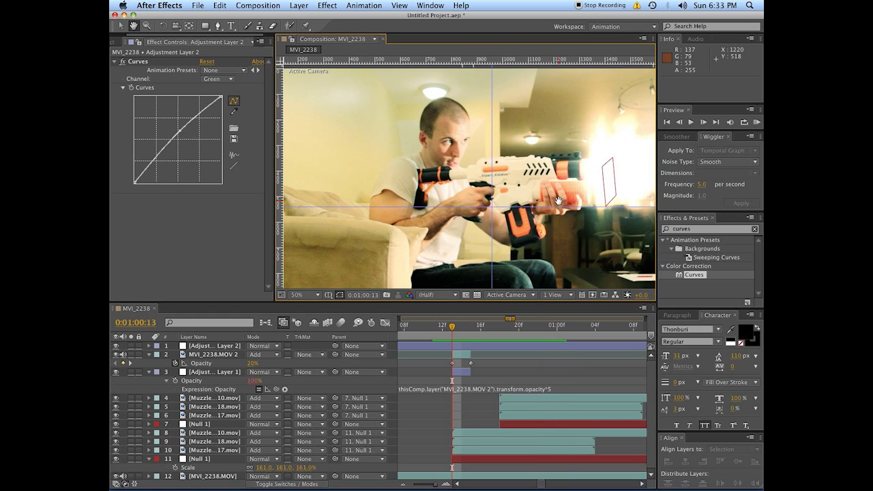
scroll(492, 250, down, 2)
drag(535, 175, 521, 180)
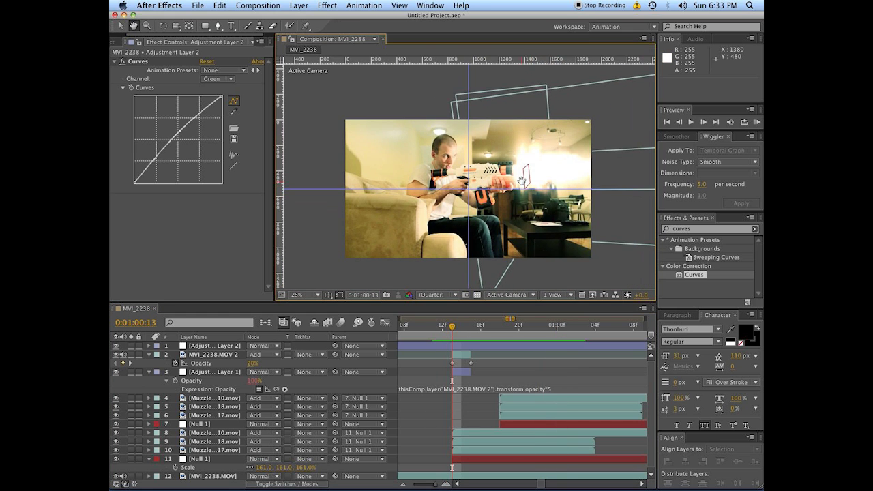
- Inspect the gun barrel and muzzle flash at 100% magnification on the frame at 0:01:00:13
click(464, 410)
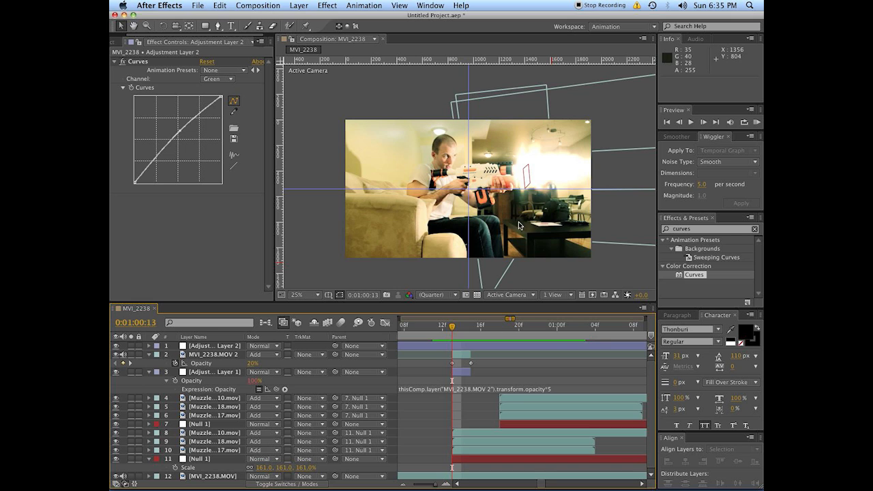
scroll(519, 222, up, 4)
key(h)
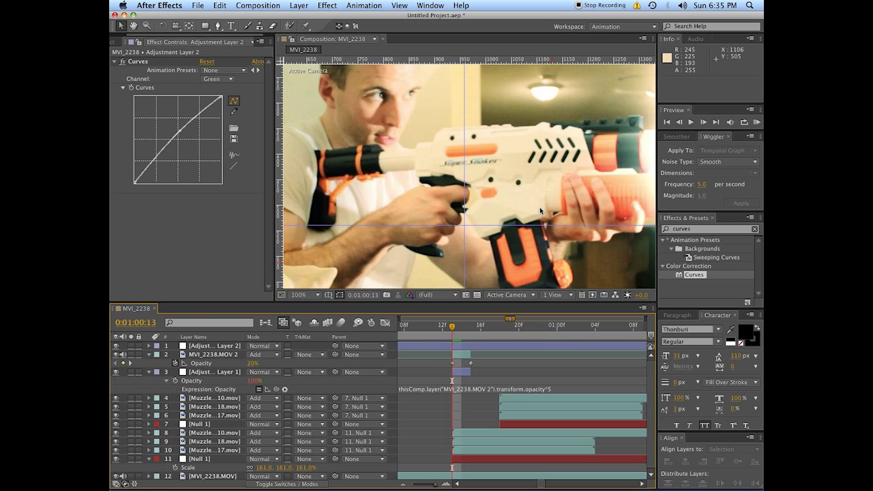
drag(539, 206, 262, 231)
key(v)
scroll(439, 212, down, 2)
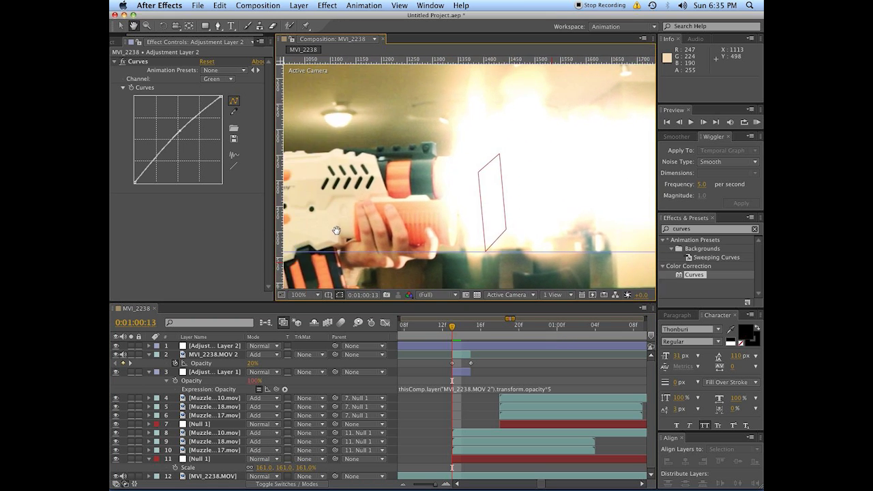